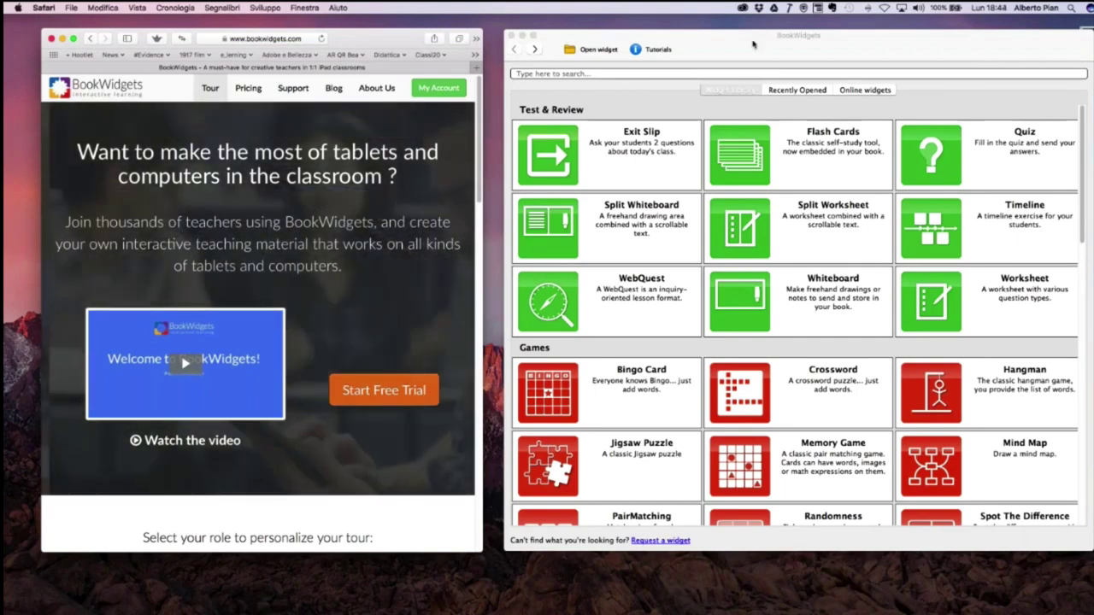
Switch to the BookWidgets desktop program and look through its widget library from Test & Review down past the Games category.
left_click(1032, 377)
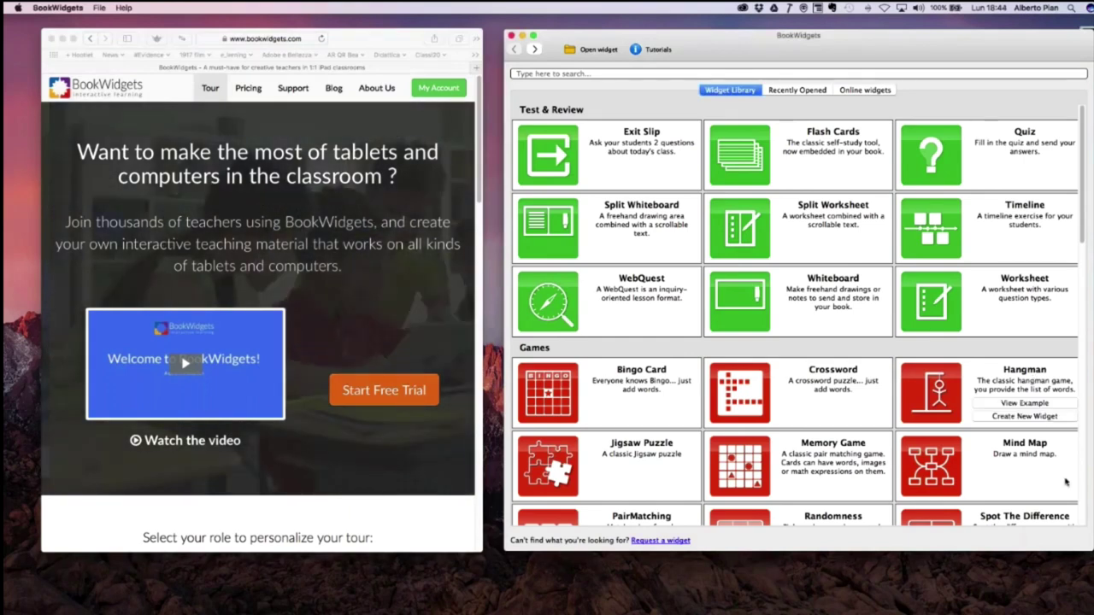
mouse_move(913, 313)
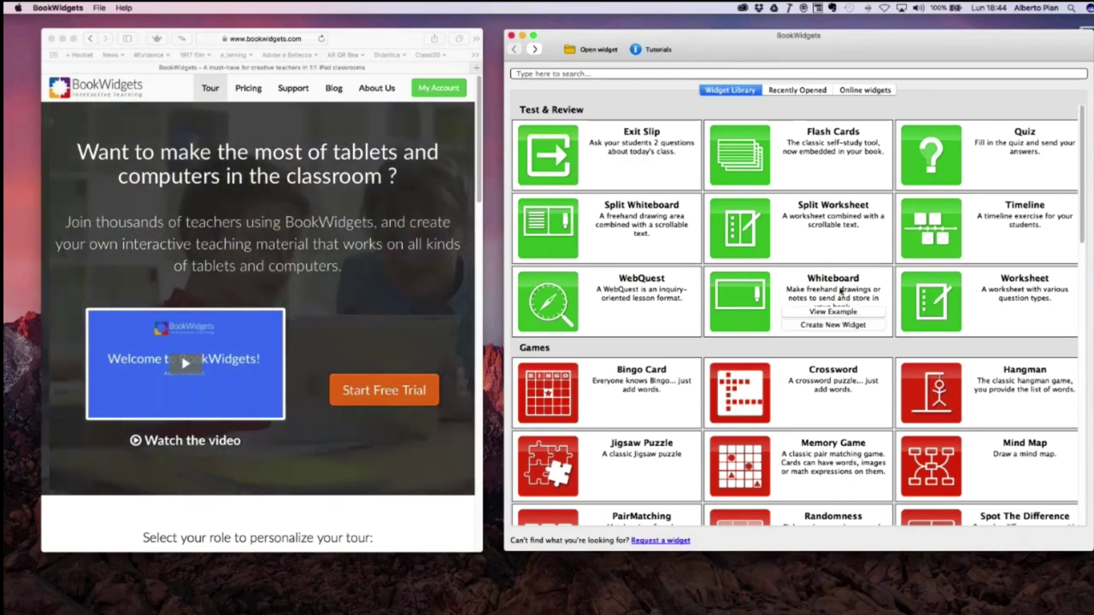
scroll(841, 291, "down", 3)
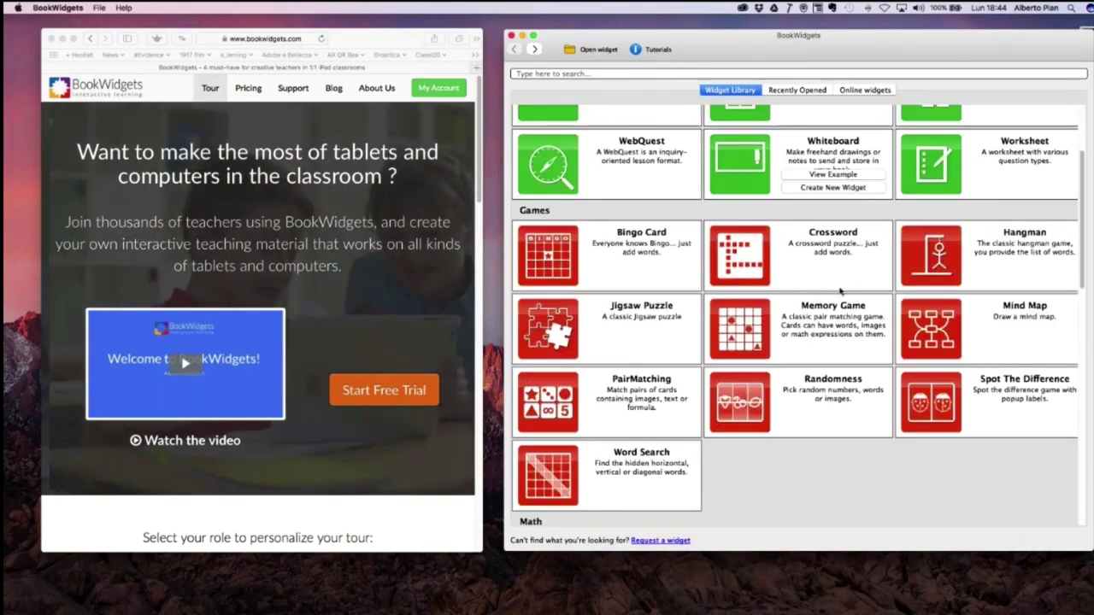
scroll(841, 291, "down", 9)
scroll(840, 291, "down", 5)
scroll(841, 292, "up", 20)
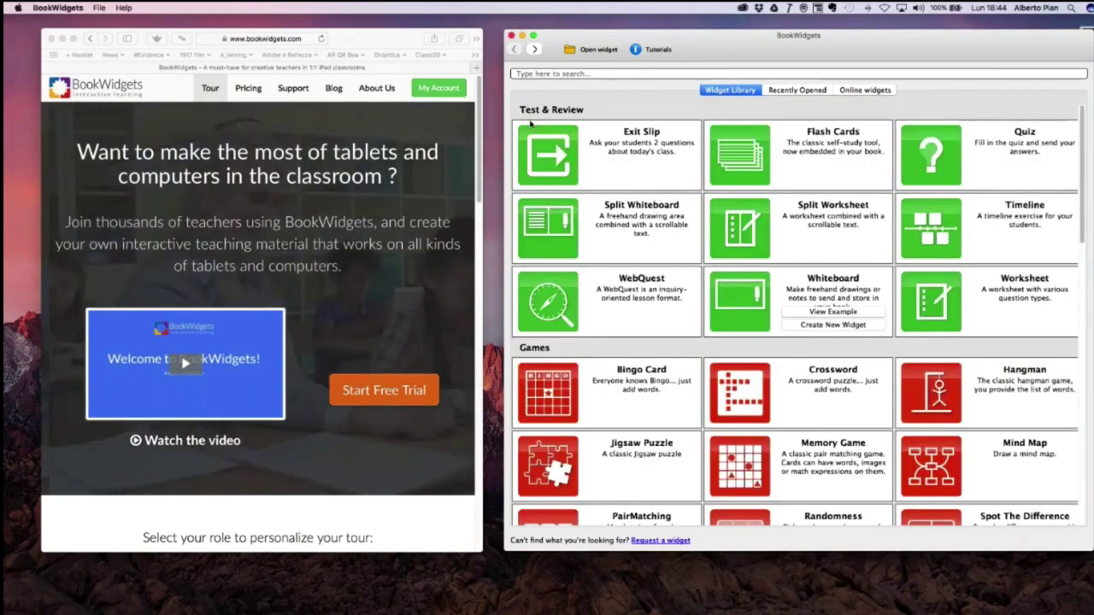
Minimize the BookWidgets desktop window and enlarge the browser window with the BookWidgets website to fill most of the screen.
left_click(385, 44)
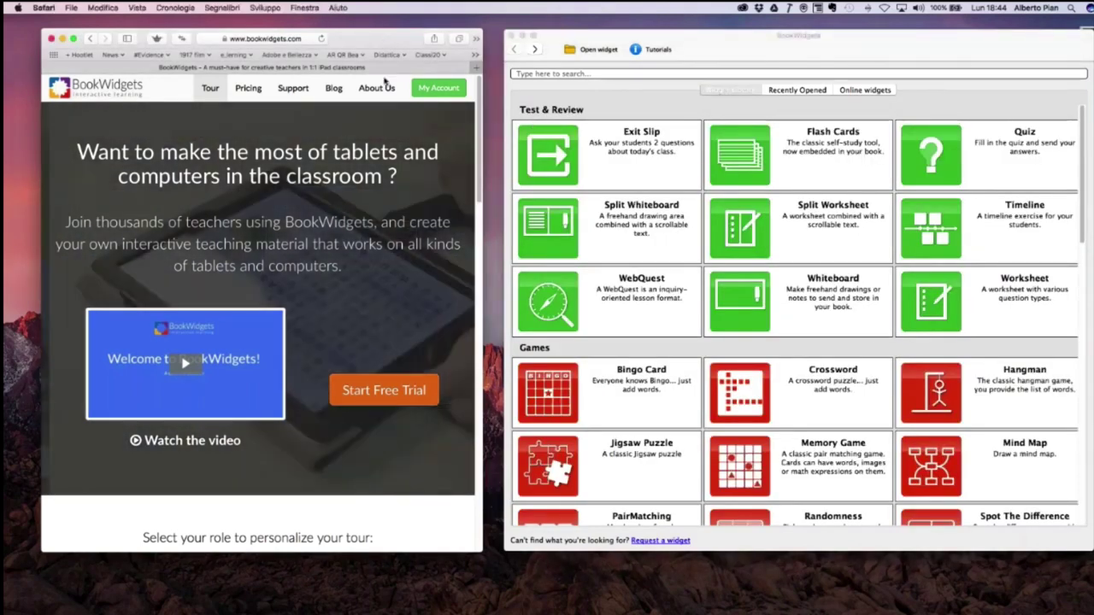
left_click(748, 46)
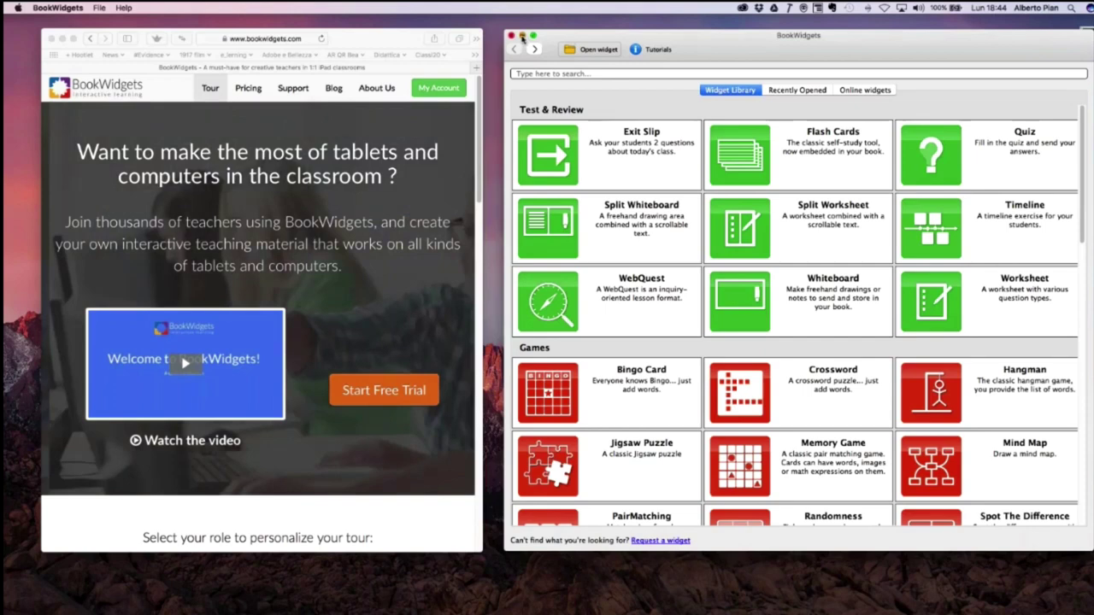
left_click(523, 37)
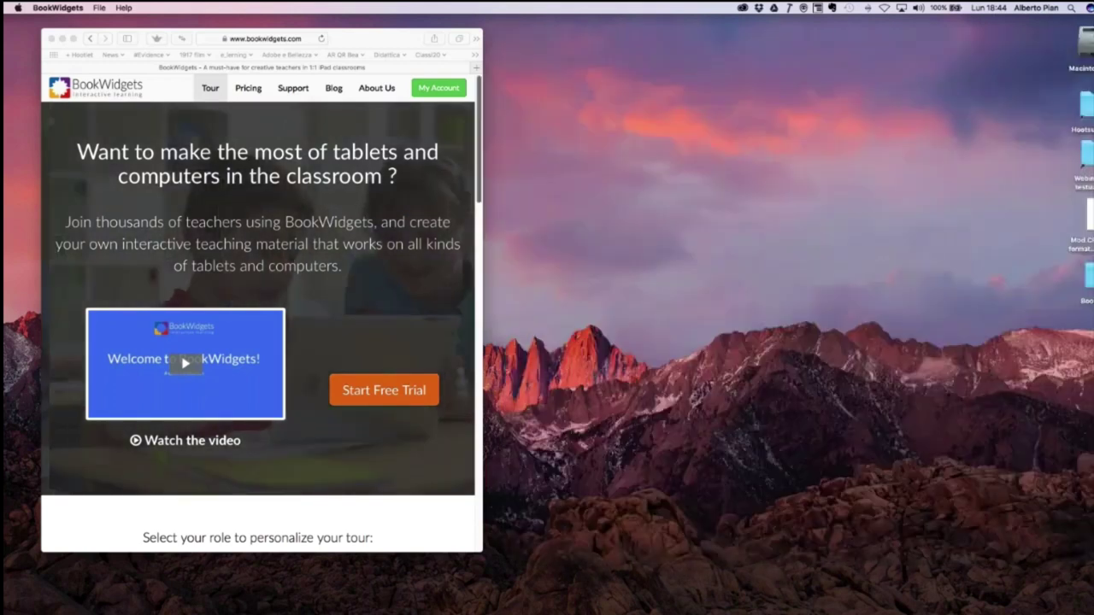
left_click_drag(482, 552, 1074, 614)
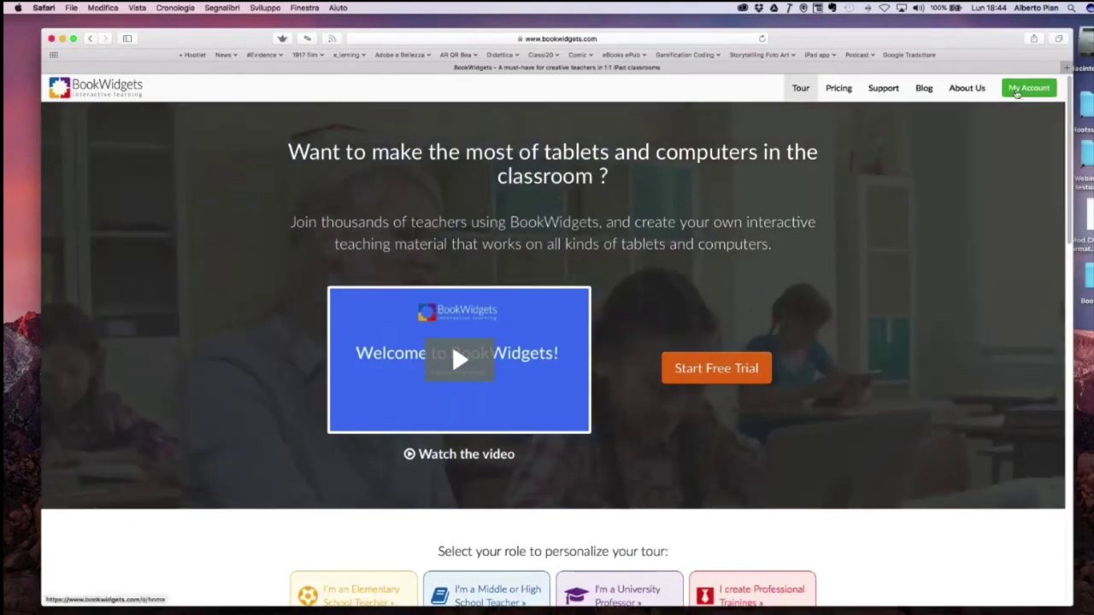
Enter the BookWidgets online account and go through the list of own widgets to the Widget Examples page.
left_click(1016, 90)
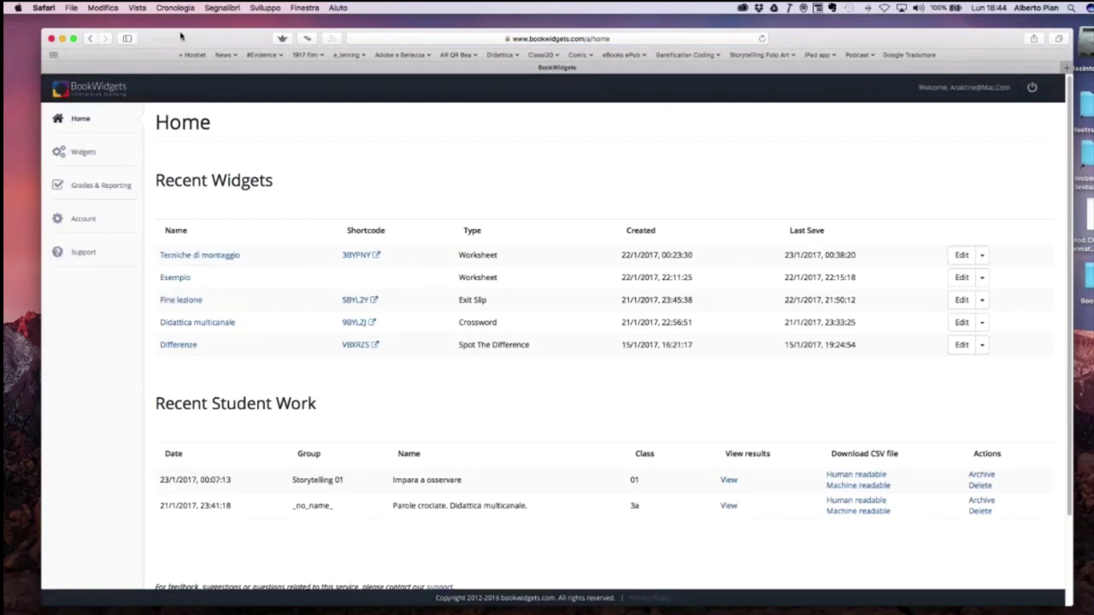
left_click_drag(181, 36, 177, 28)
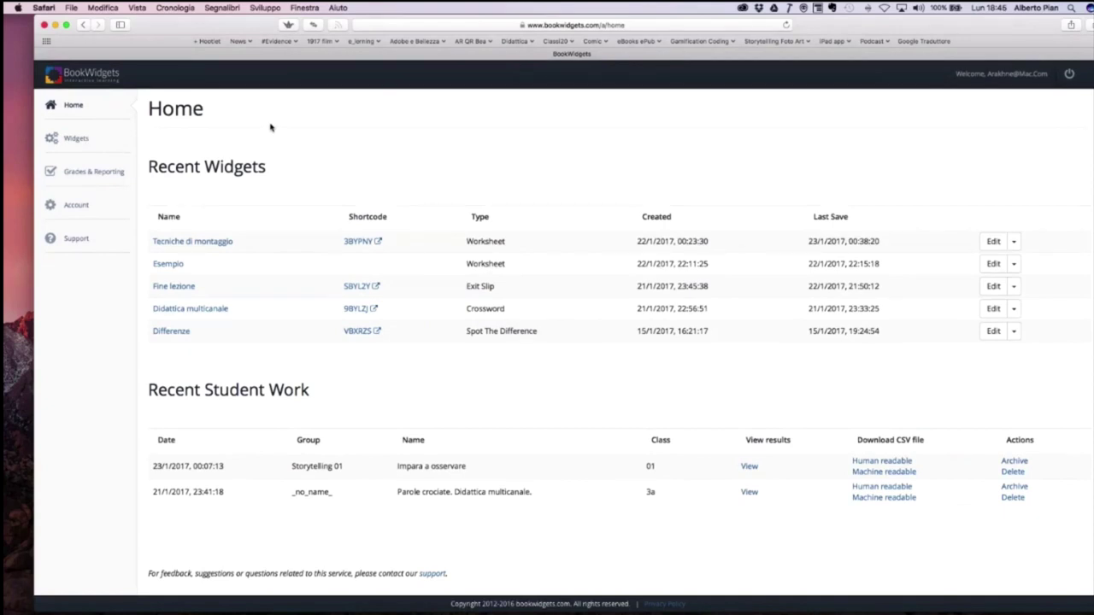
left_click(77, 142)
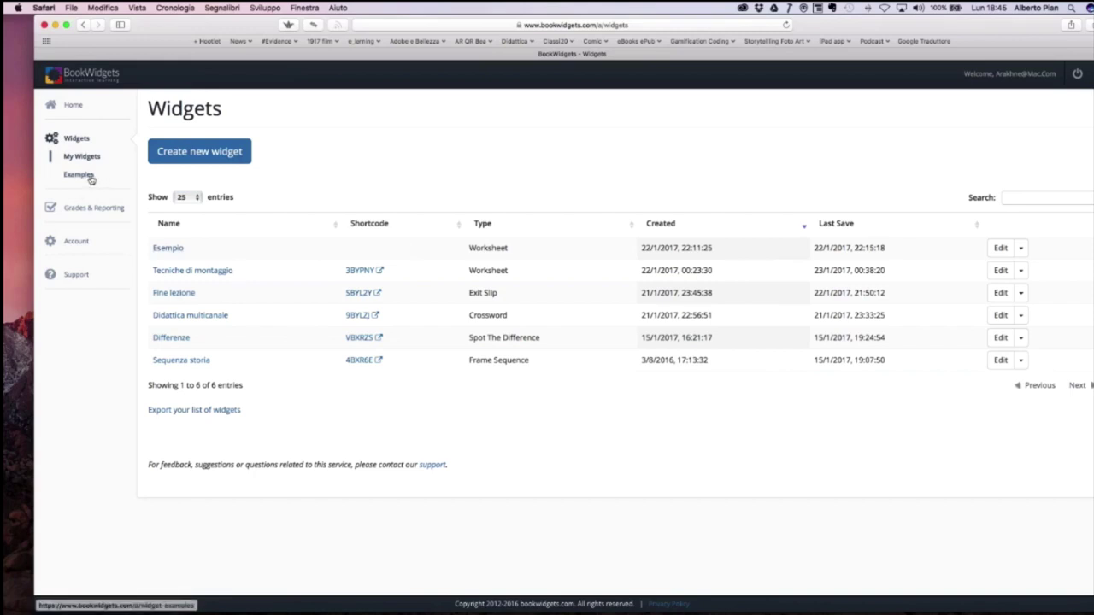
scroll(91, 180, "up", 3)
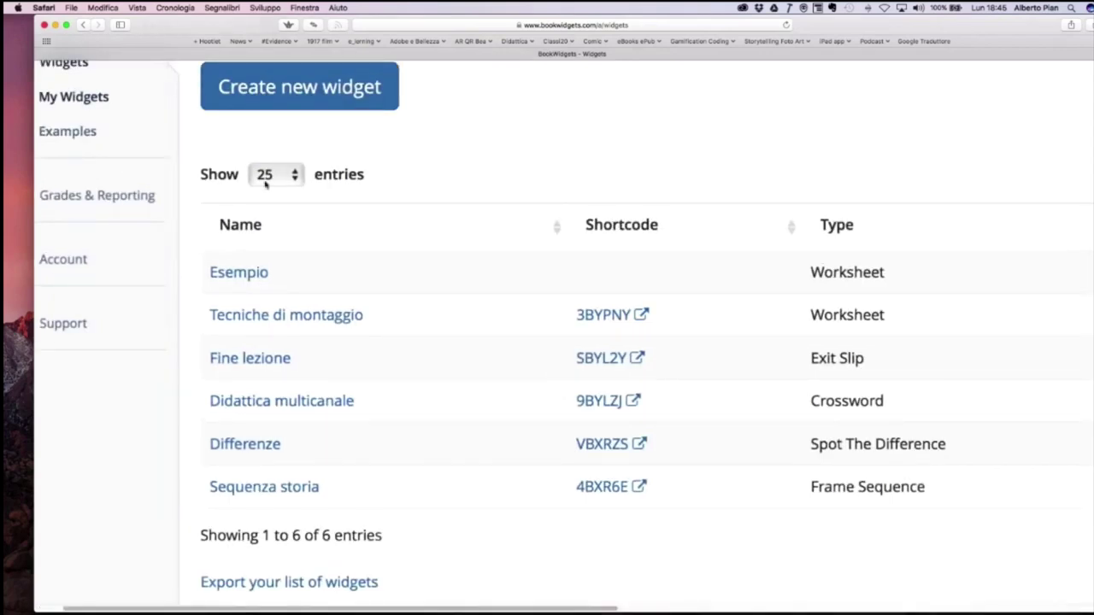
scroll(265, 183, "left", 3)
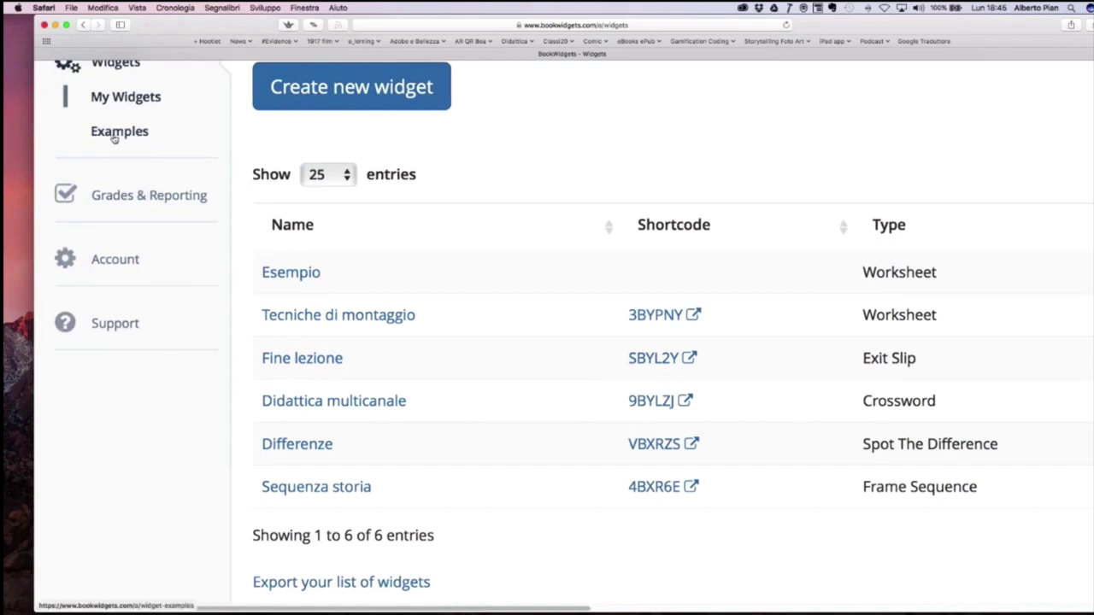
left_click(114, 139)
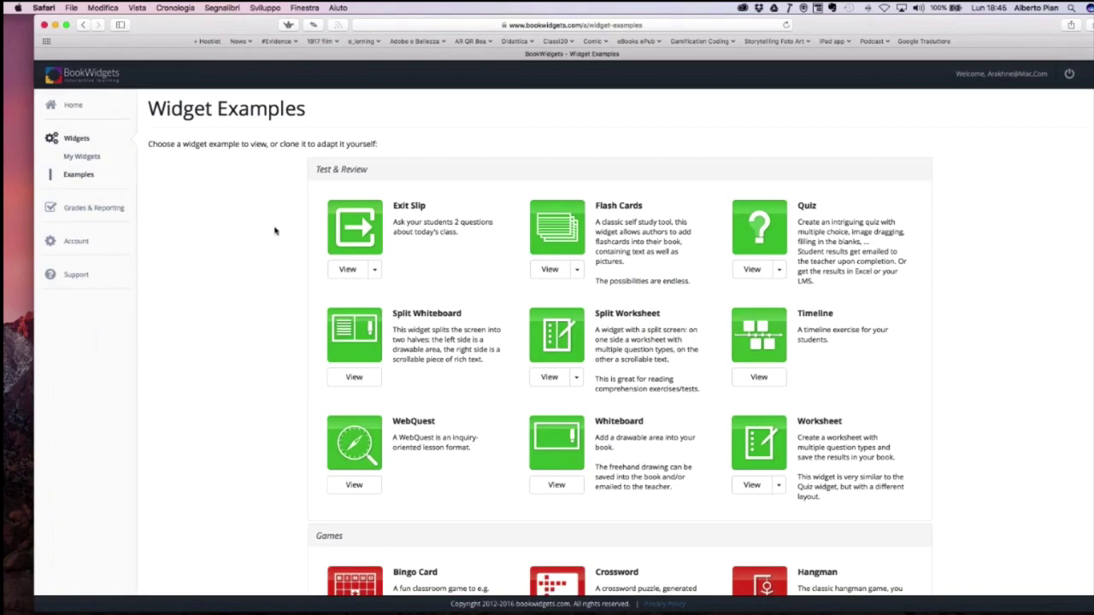
Examine the widget examples in all categories, from Test & Review to Miscellaneous, and return to the start of the page.
scroll(275, 230, "down", 1)
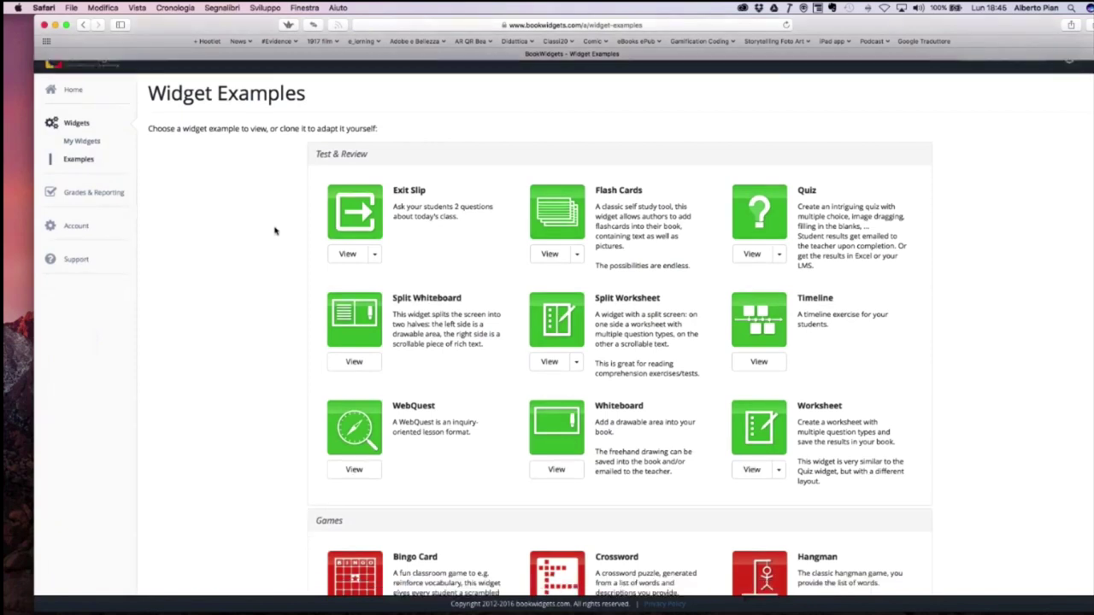
scroll(502, 243, "down", 1)
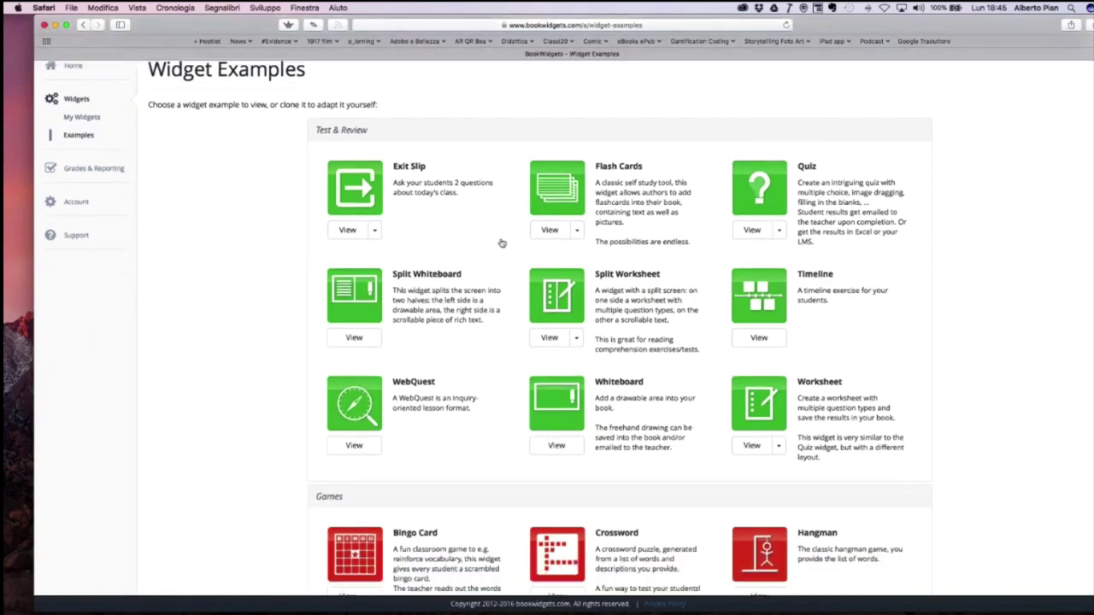
scroll(502, 243, "down", 2)
scroll(547, 342, "down", 5)
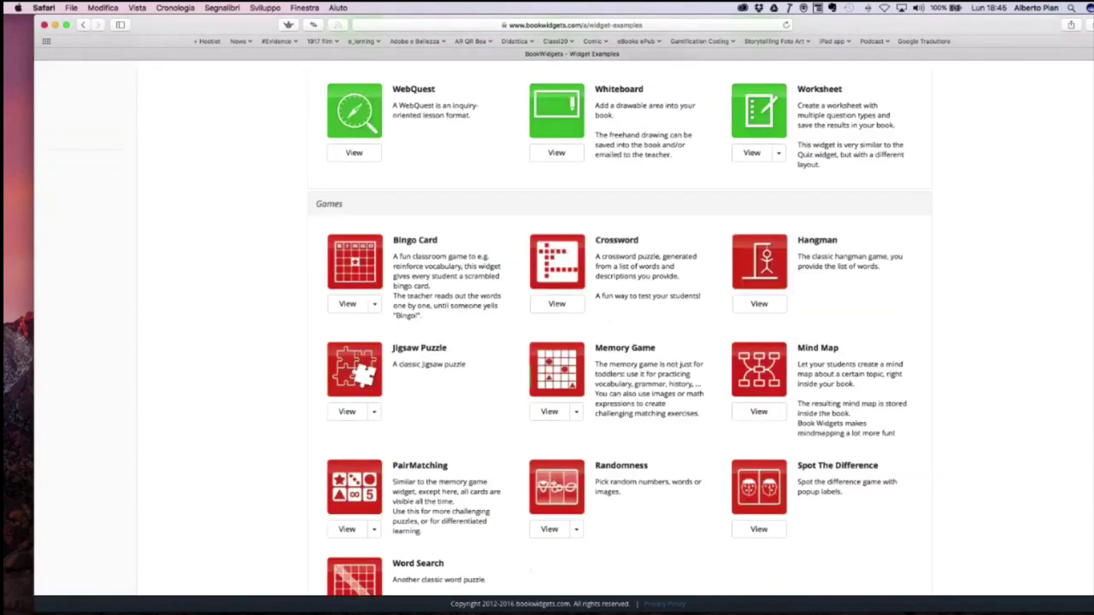
scroll(547, 342, "down", 3)
scroll(547, 342, "down", 5)
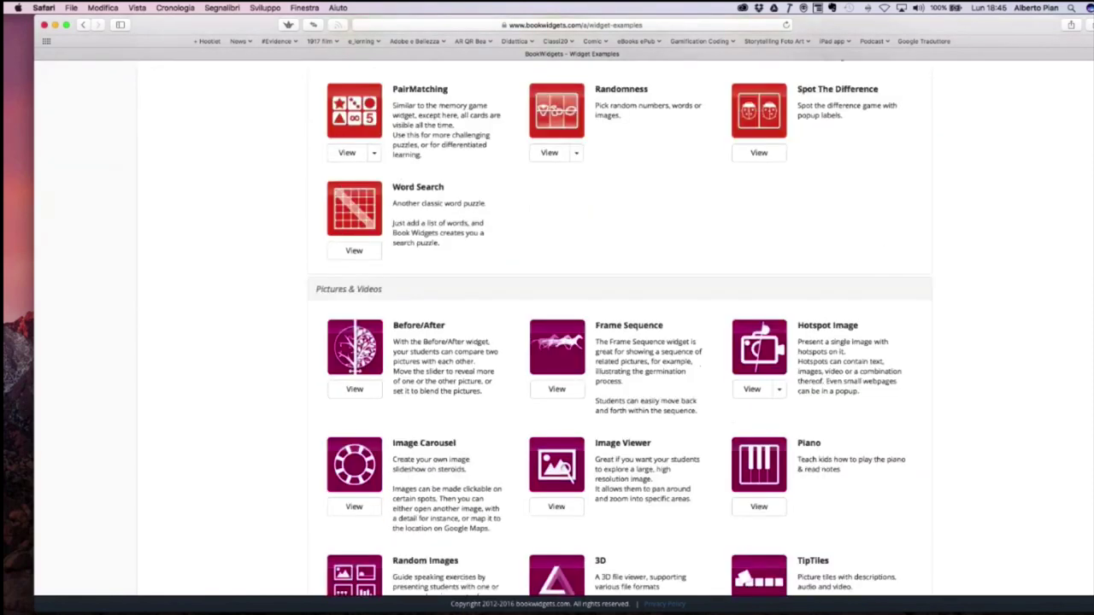
scroll(547, 342, "down", 3)
scroll(547, 342, "down", 2)
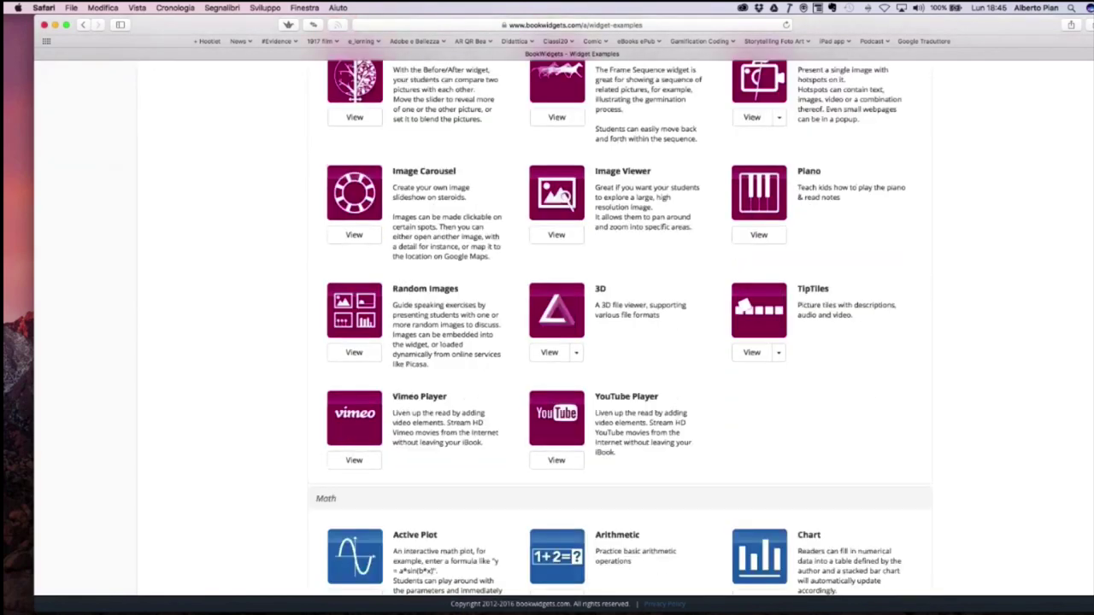
scroll(547, 342, "down", 7)
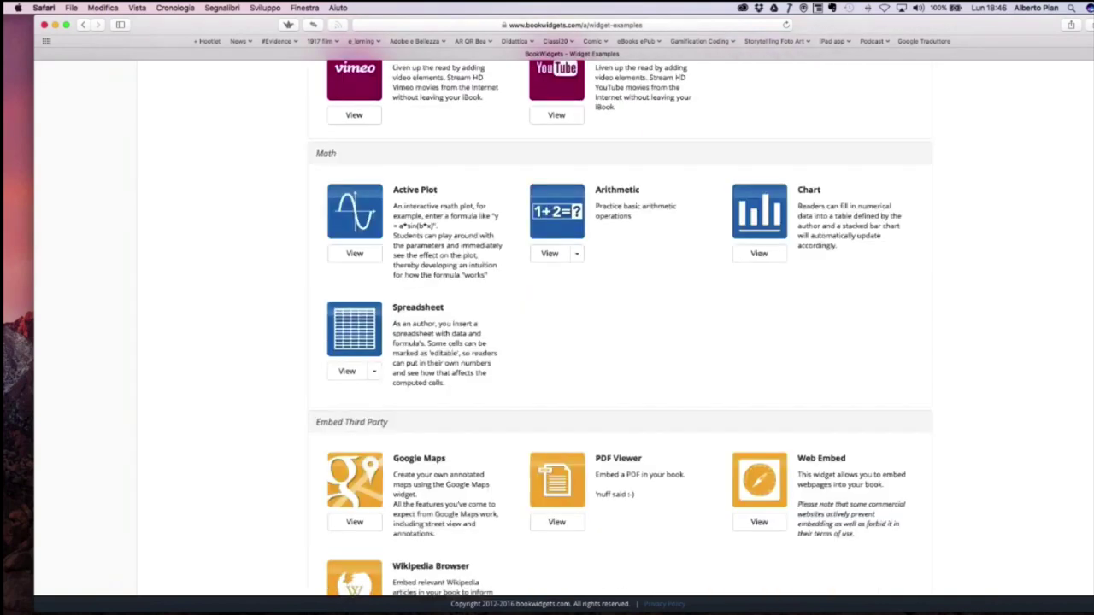
scroll(547, 342, "down", 4)
scroll(547, 342, "down", 4)
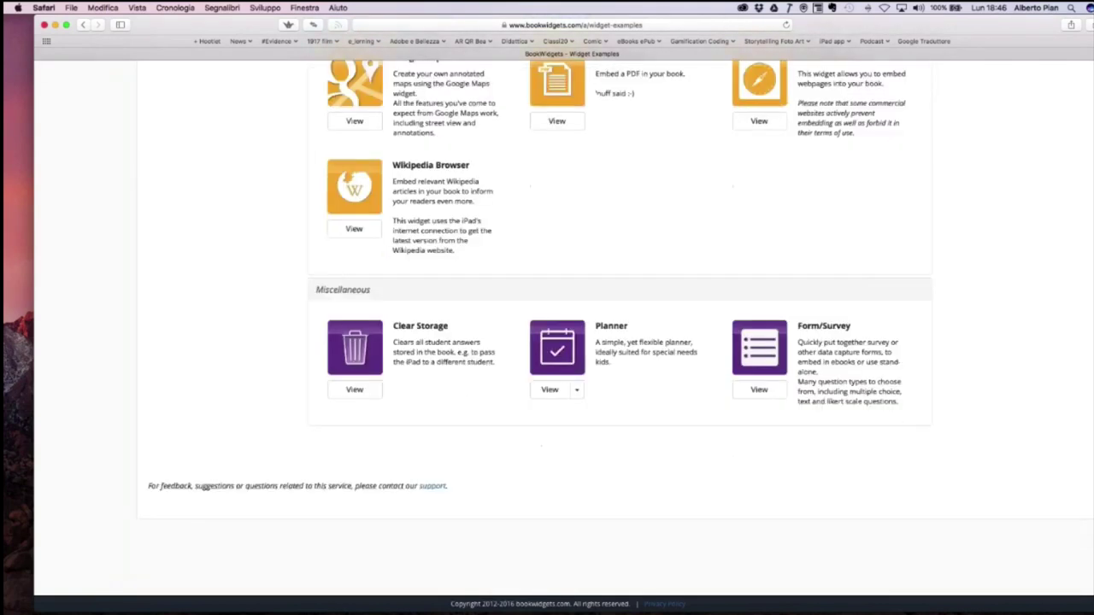
scroll(547, 342, "up", 15)
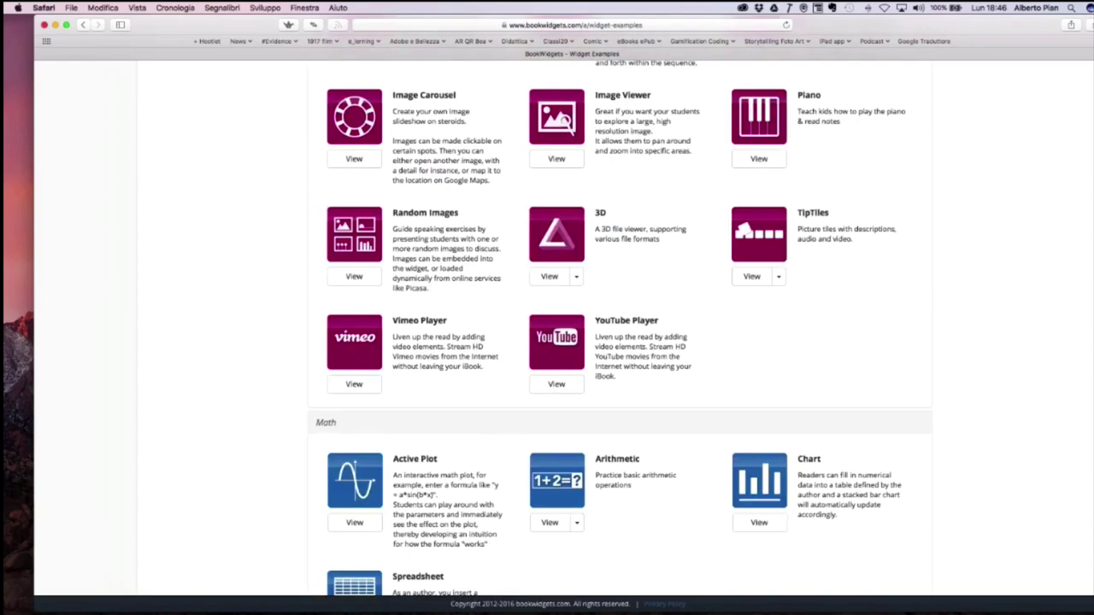
scroll(547, 342, "up", 10)
scroll(547, 342, "up", 5)
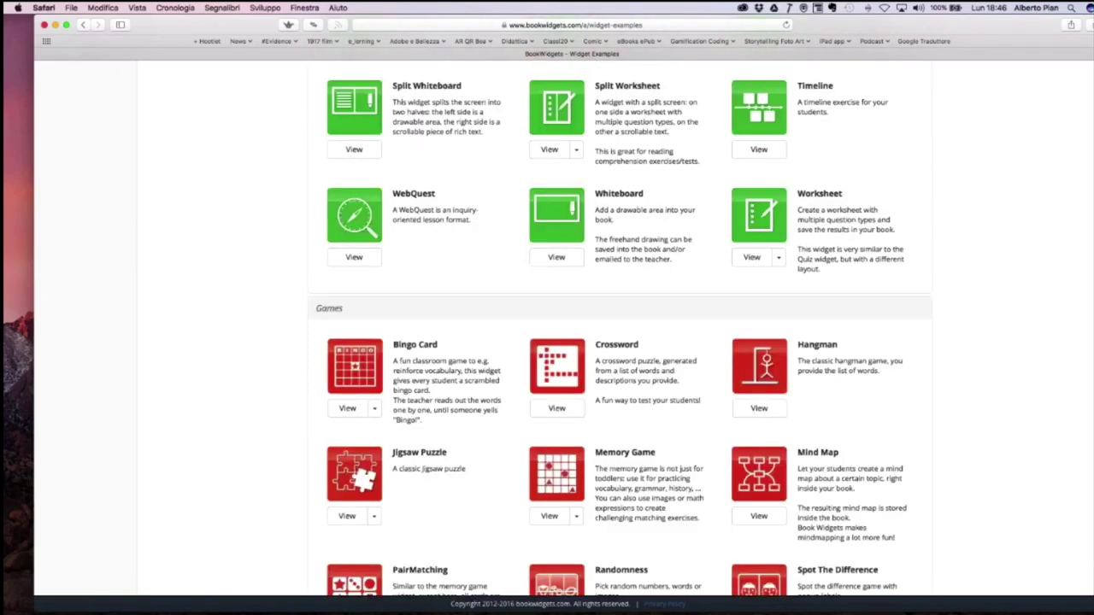
scroll(503, 244, "up", 4)
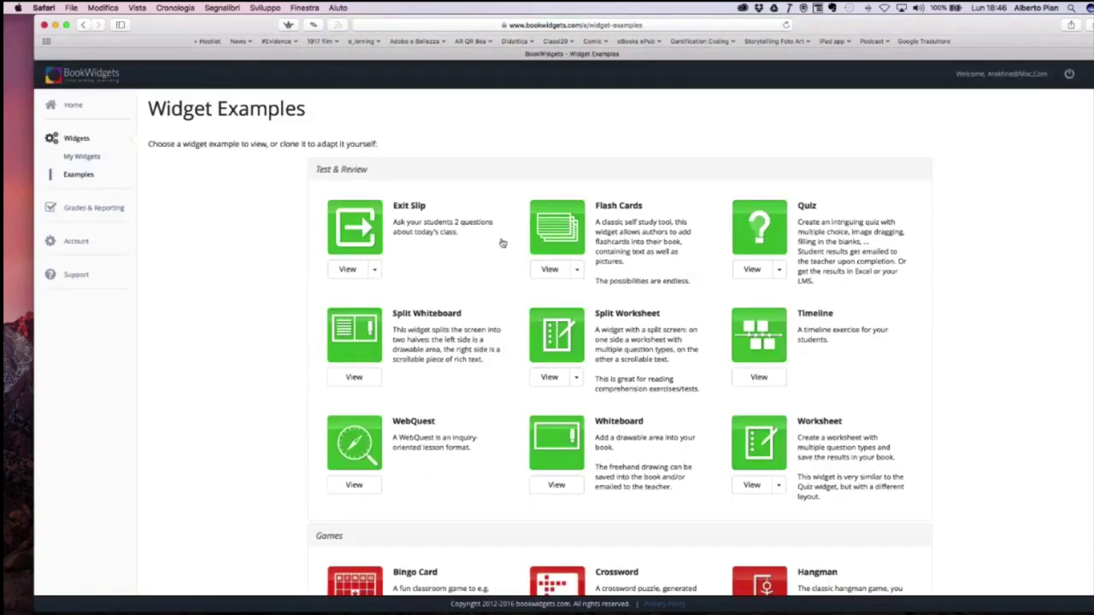
Examine the Test & Review and Games examples more closely at an enlarged page size.
scroll(501, 244, "up", 2)
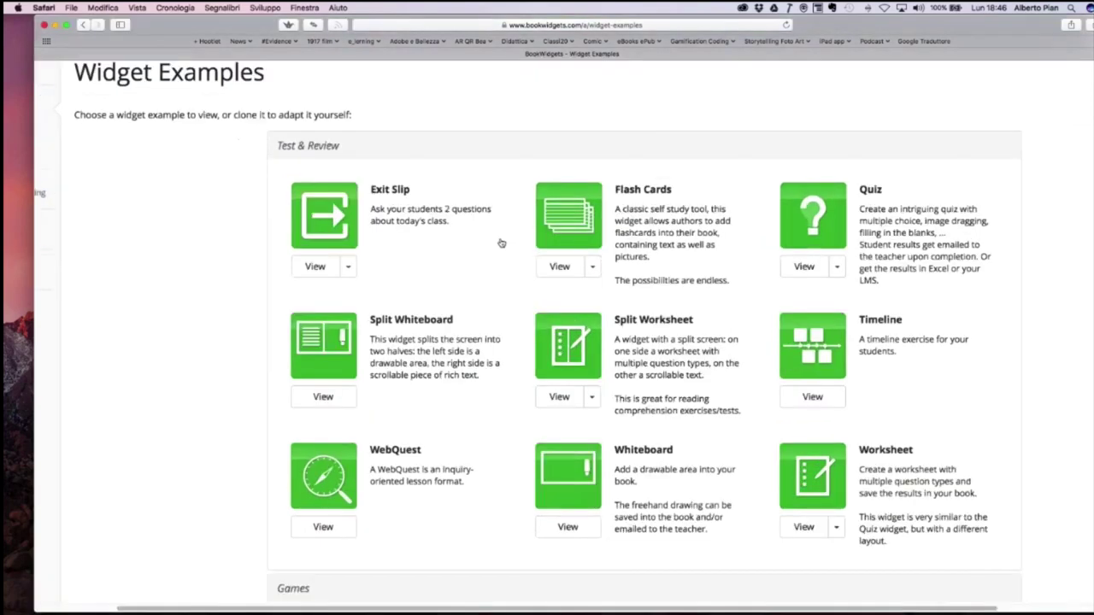
scroll(501, 243, "right", 2)
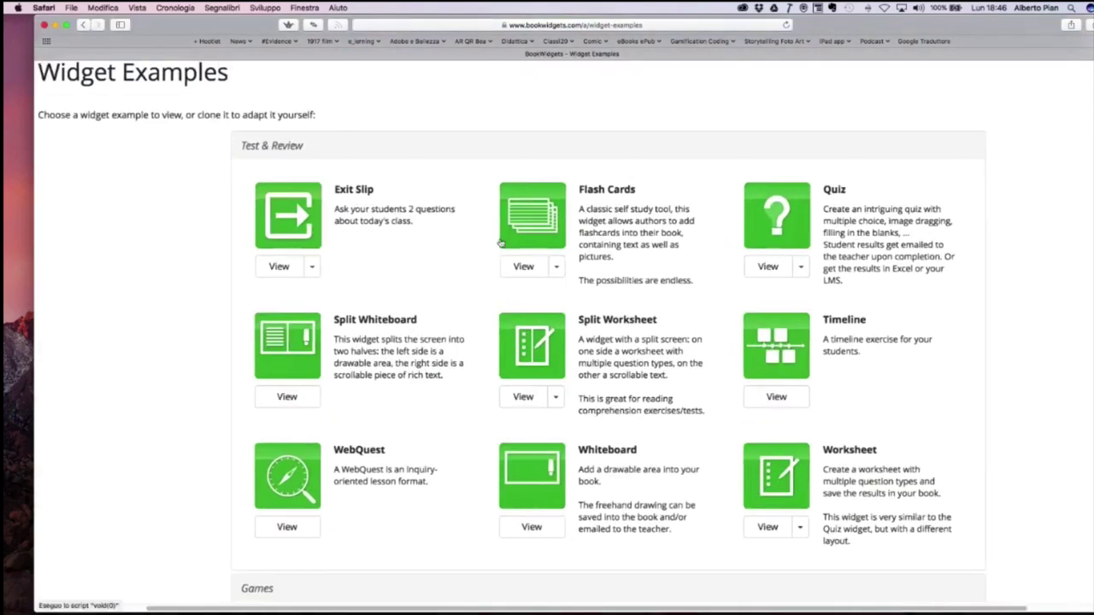
scroll(450, 255, "down", 1)
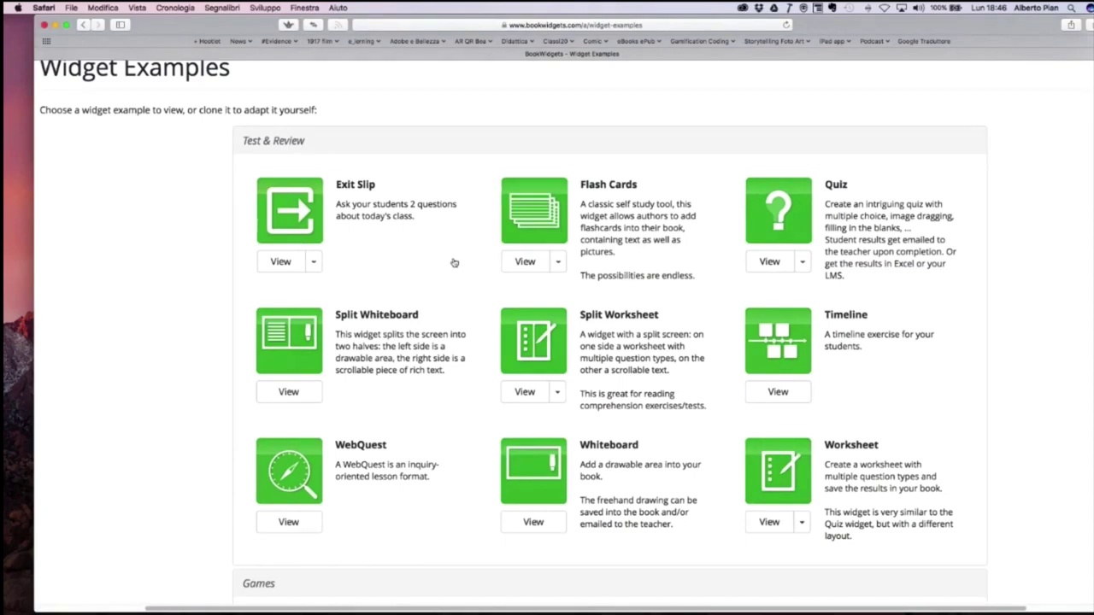
scroll(454, 262, "down", 1)
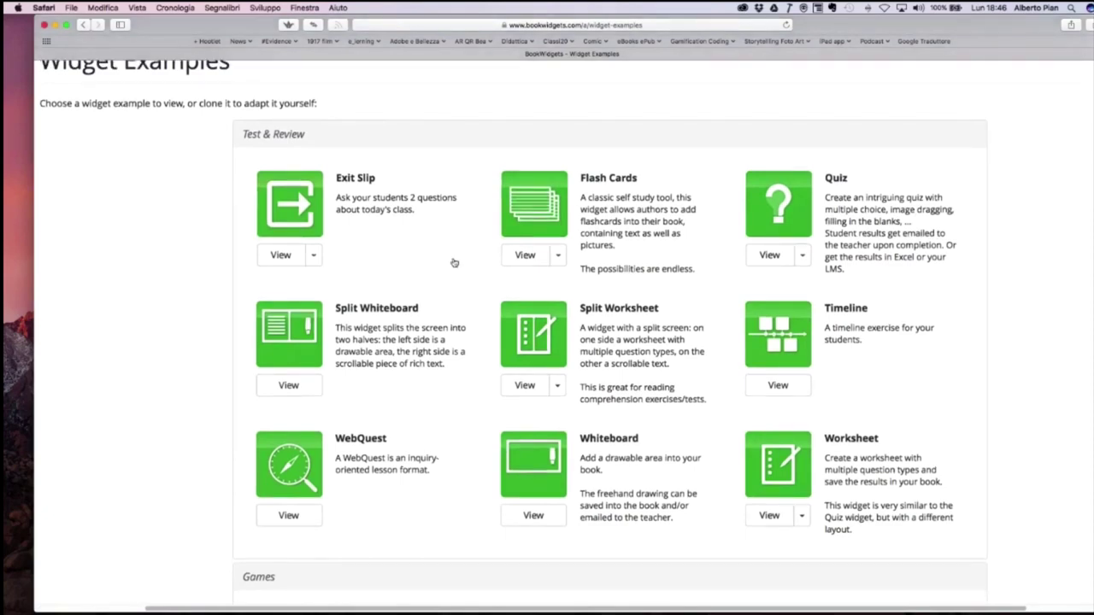
scroll(454, 263, "down", 3)
scroll(454, 263, "down", 6)
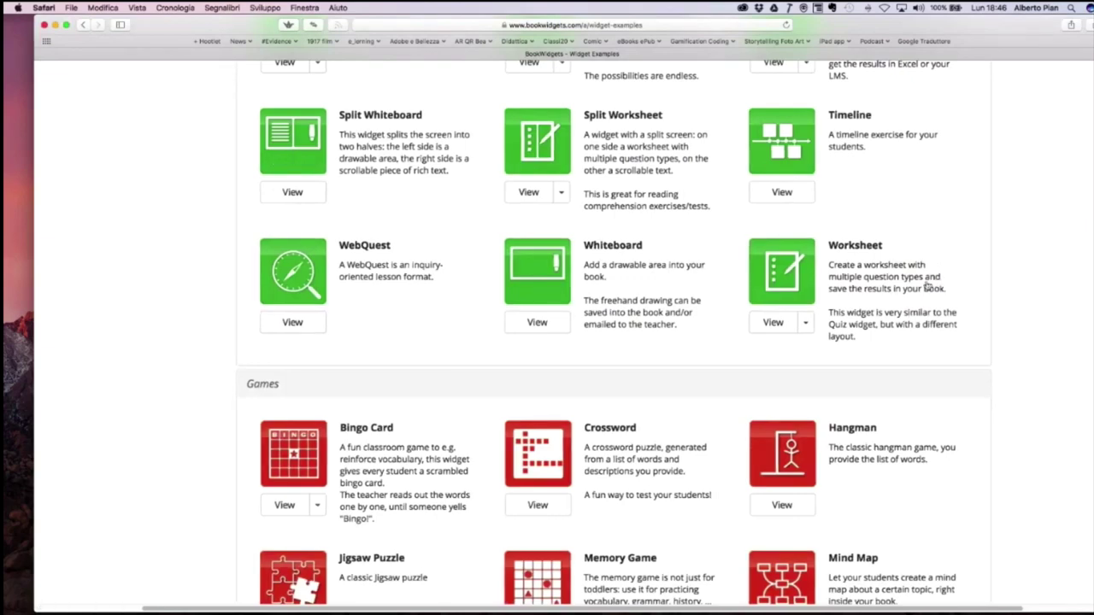
scroll(928, 288, "down", 3)
scroll(927, 286, "down", 3)
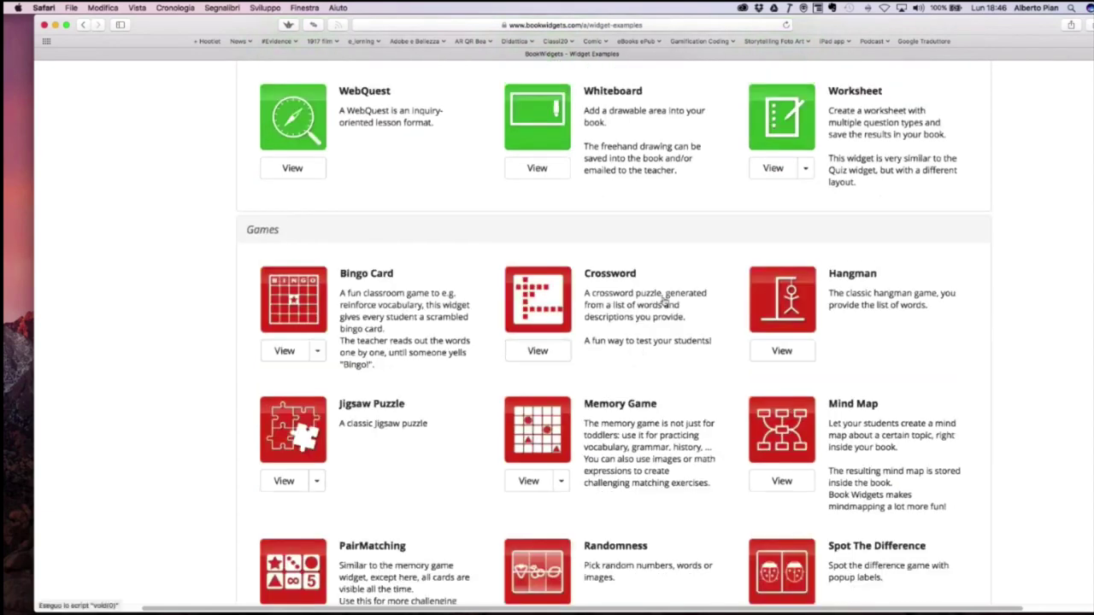
Open the Worksheet example covering all question types and look over its opening video and first question.
scroll(665, 300, "up", 1)
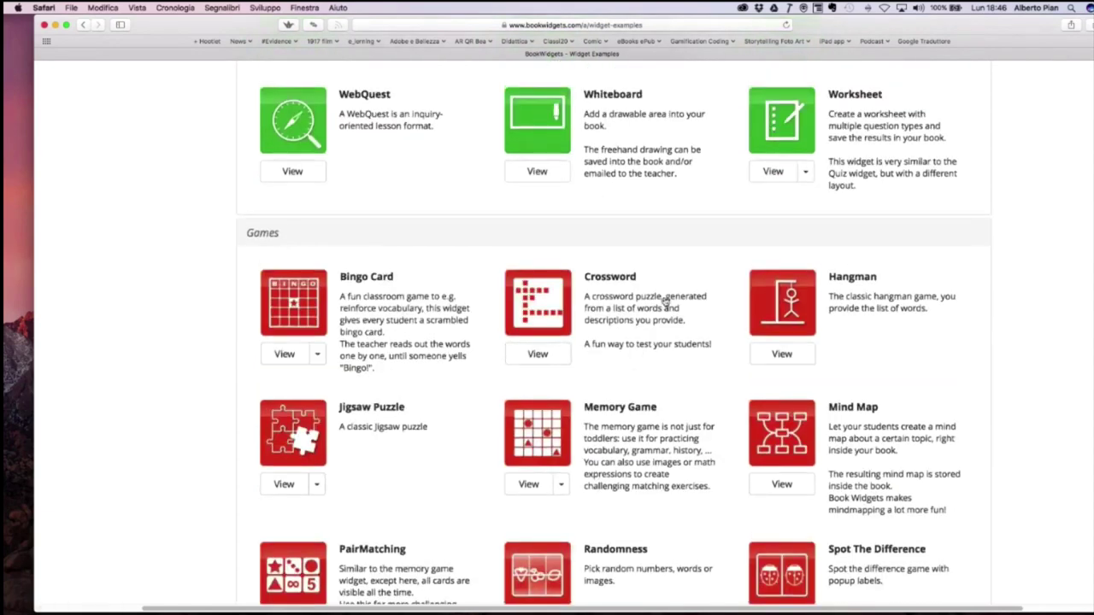
scroll(665, 299, "up", 4)
scroll(904, 248, "up", 1)
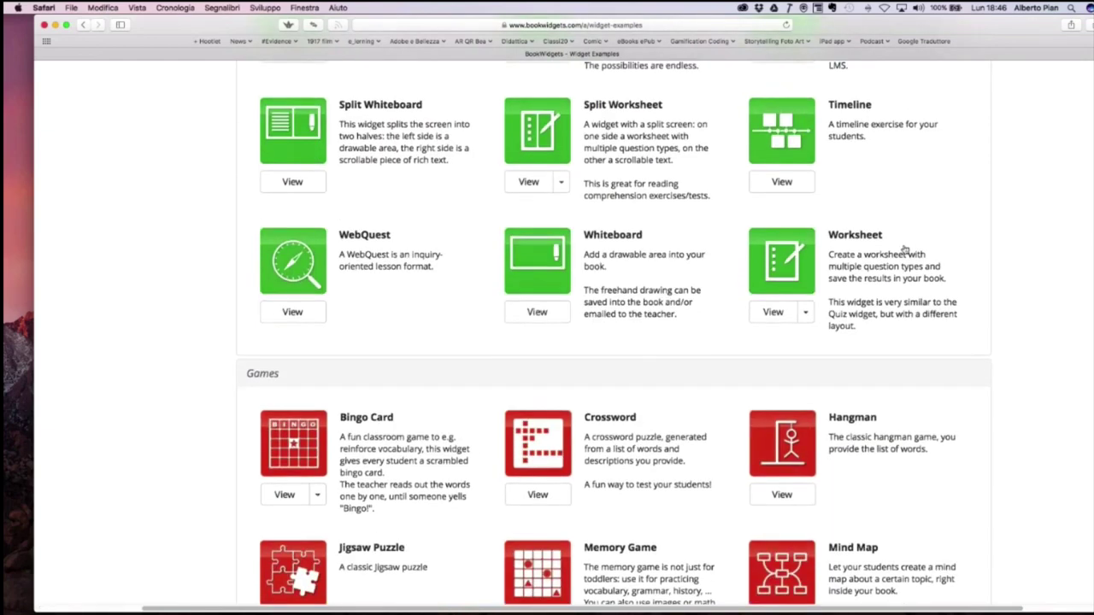
scroll(905, 249, "up", 1)
left_click(808, 332)
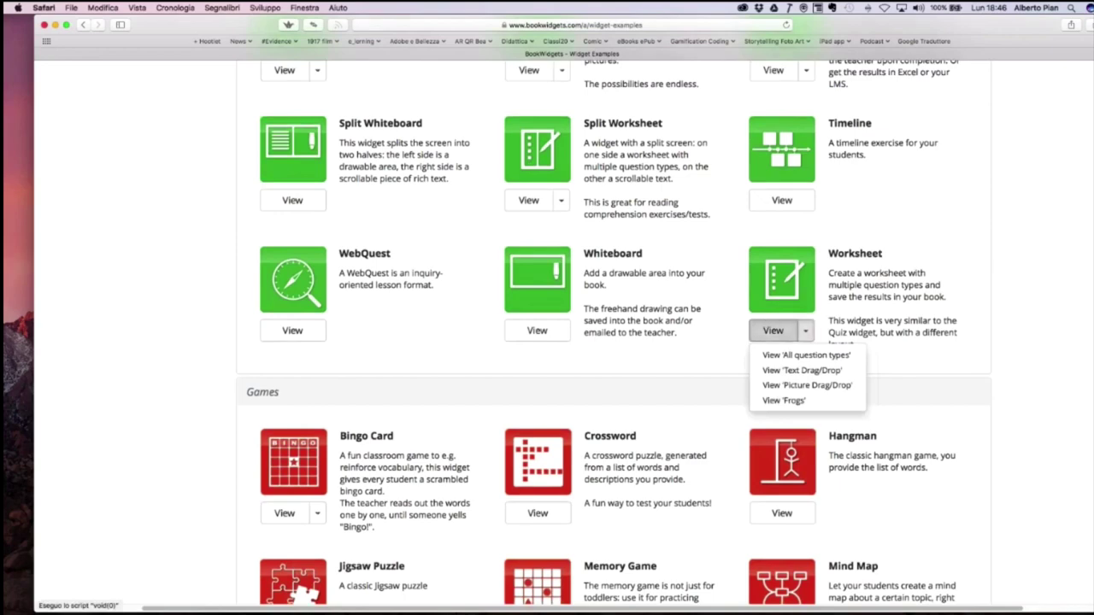
left_click(773, 330)
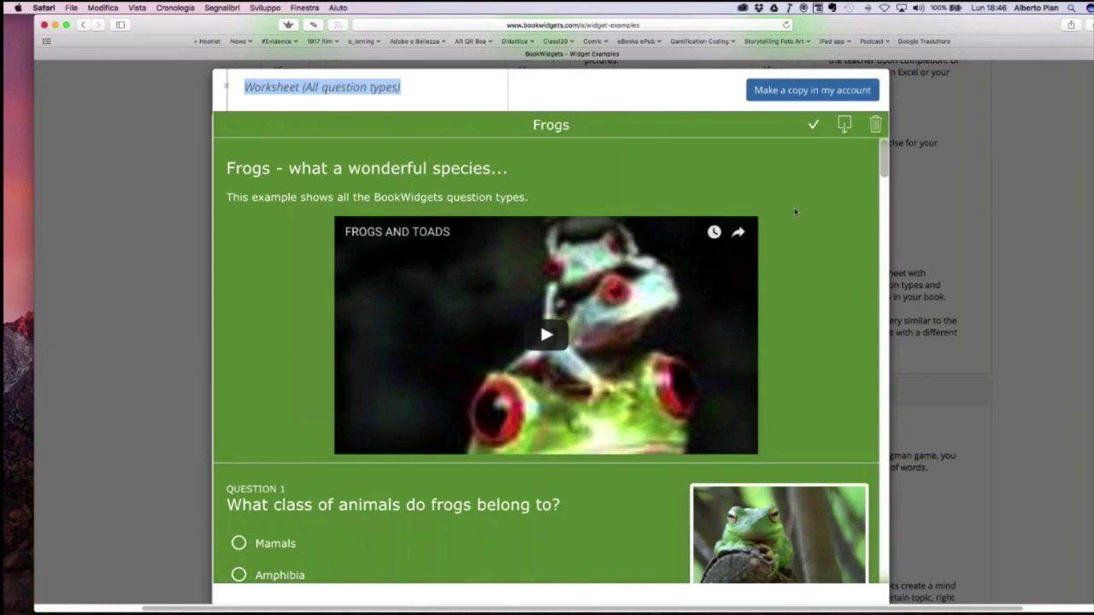
scroll(795, 211, "down", 4)
scroll(795, 211, "up", 2)
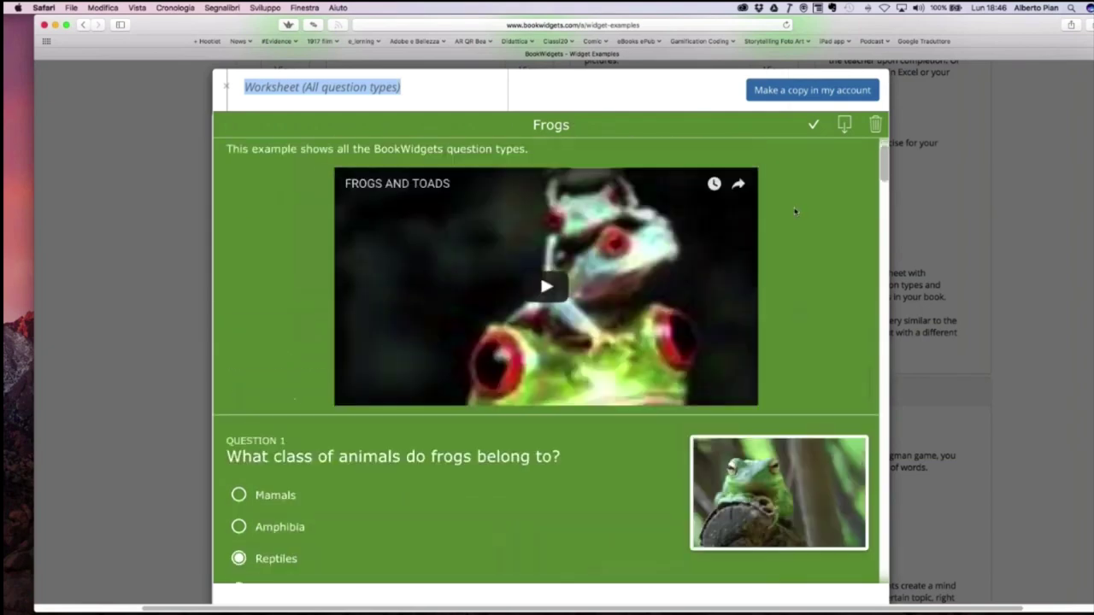
Examine questions 1 to 12 of the Frogs worksheet, from the first multiple-choice question to the coin-flipping formula question.
scroll(795, 211, "down", 3)
scroll(540, 142, "down", 2)
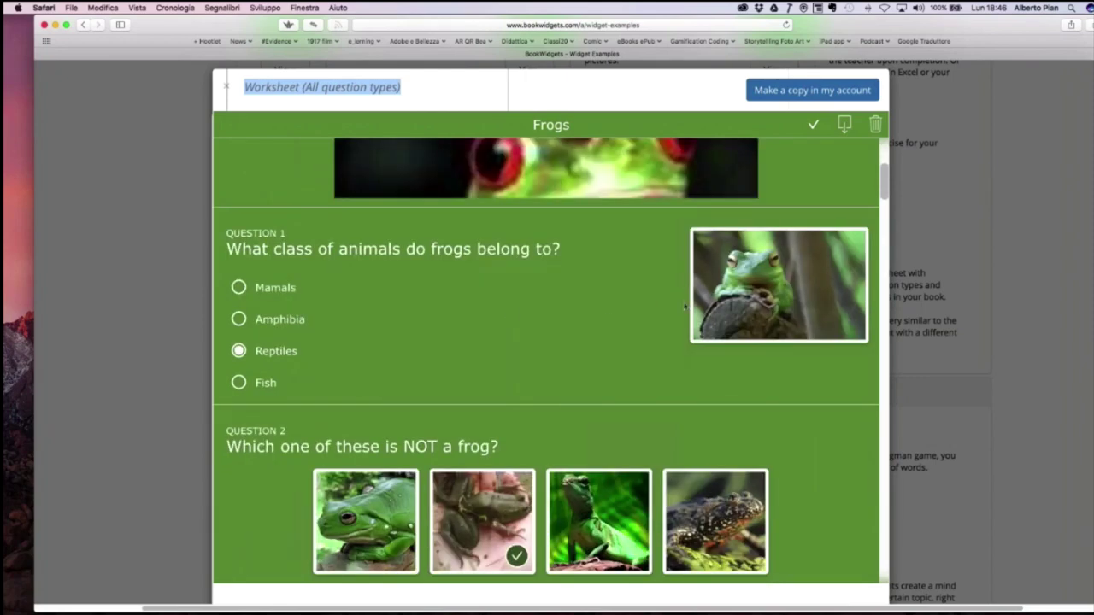
scroll(608, 320, "down", 5)
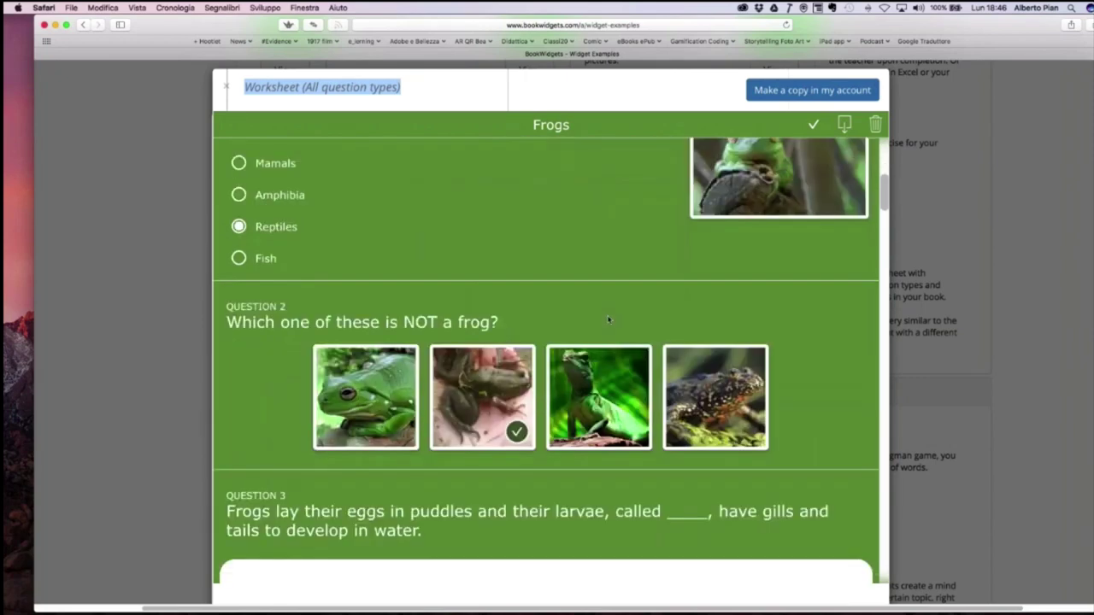
scroll(510, 323, "down", 2)
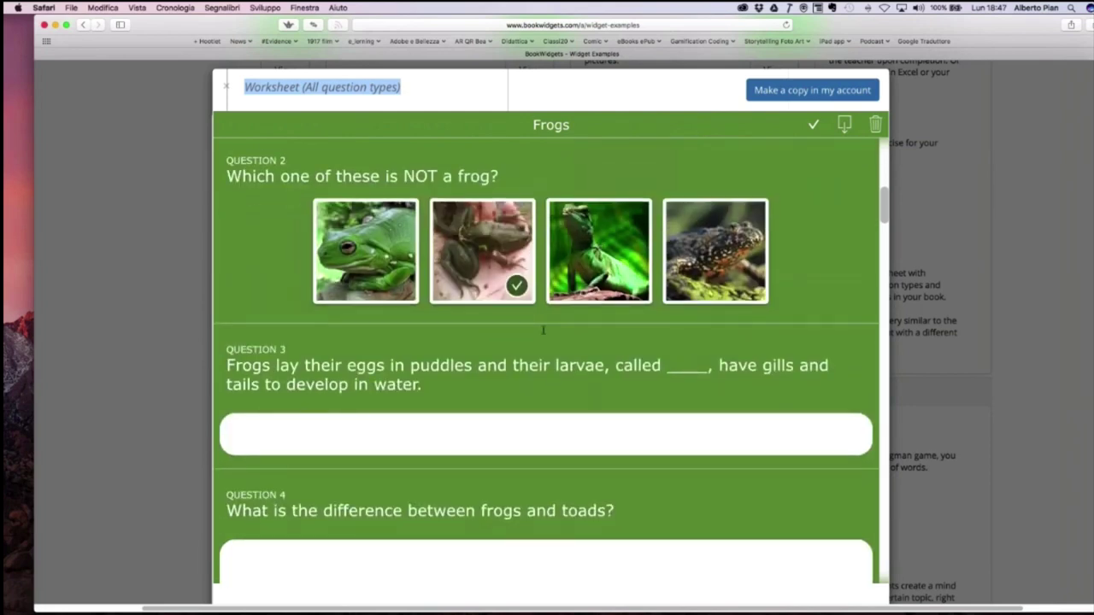
scroll(543, 330, "down", 4)
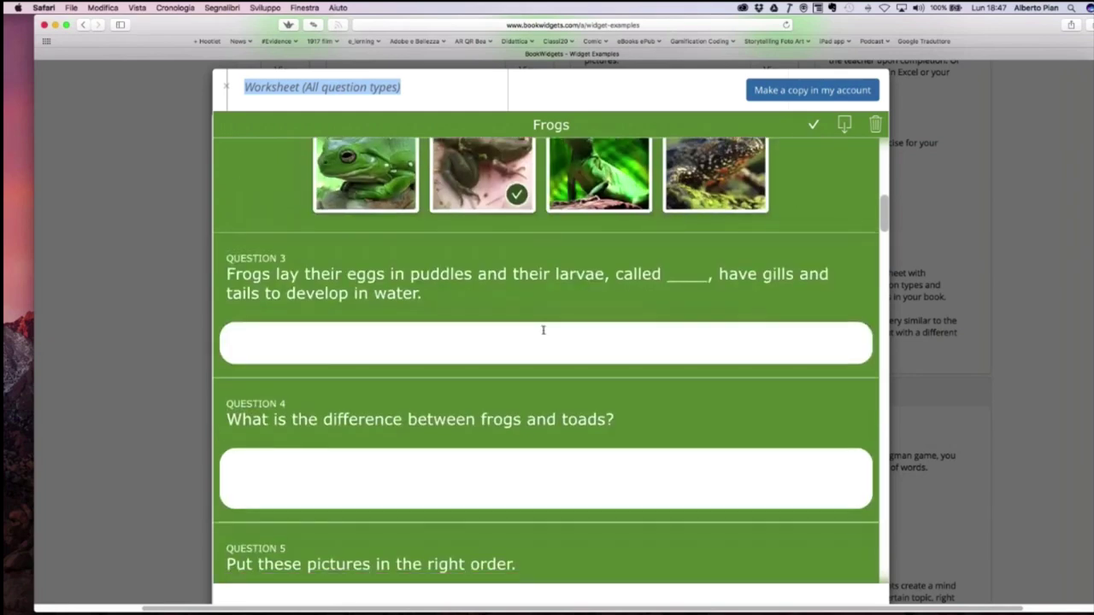
scroll(543, 330, "down", 8)
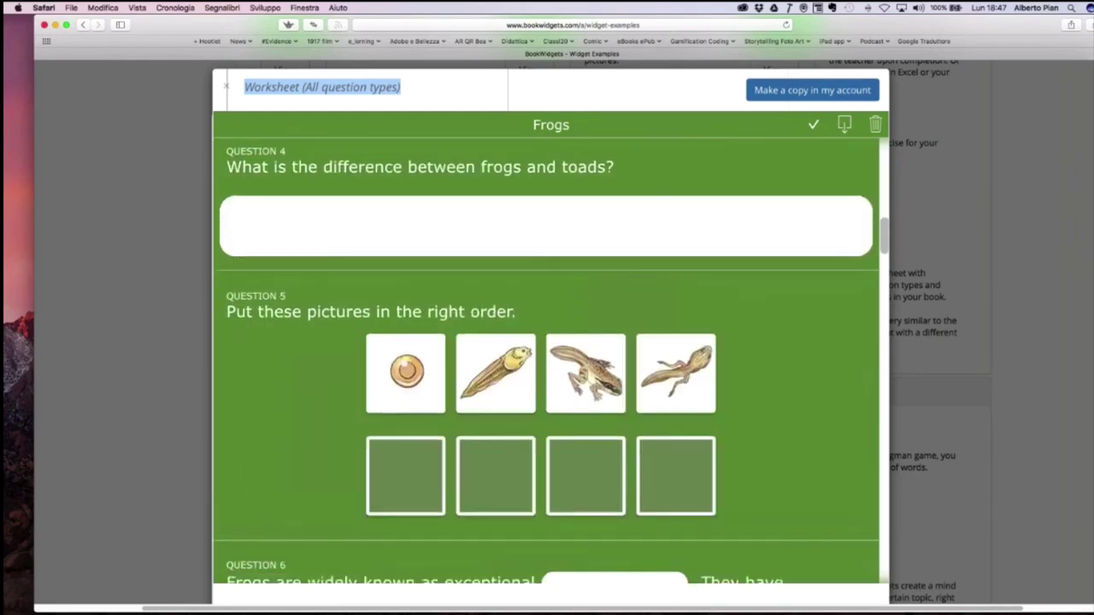
scroll(545, 359, "down", 9)
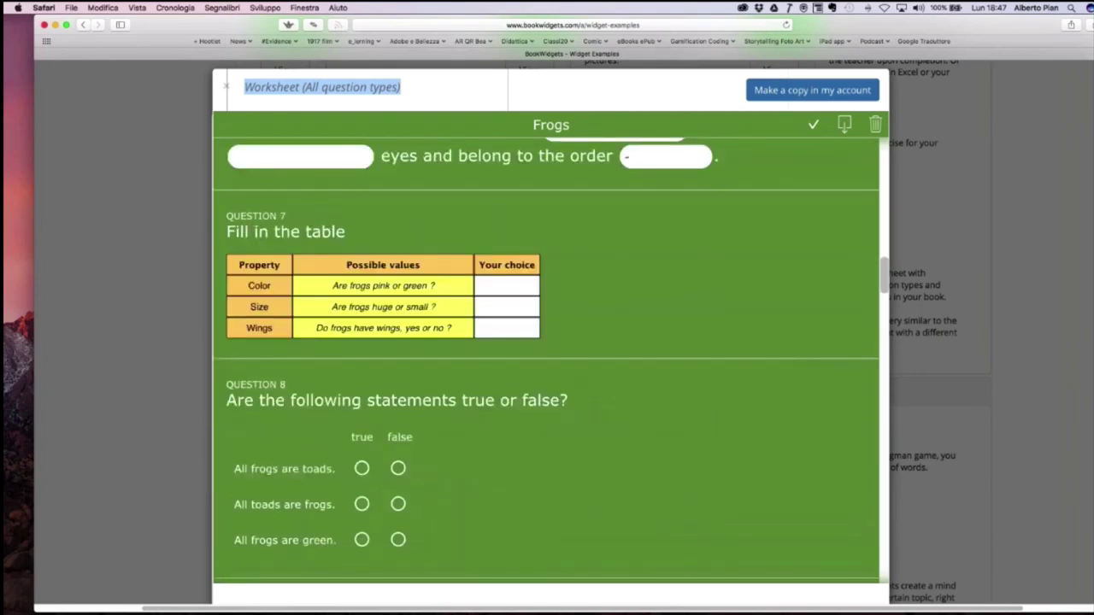
scroll(546, 359, "down", 10)
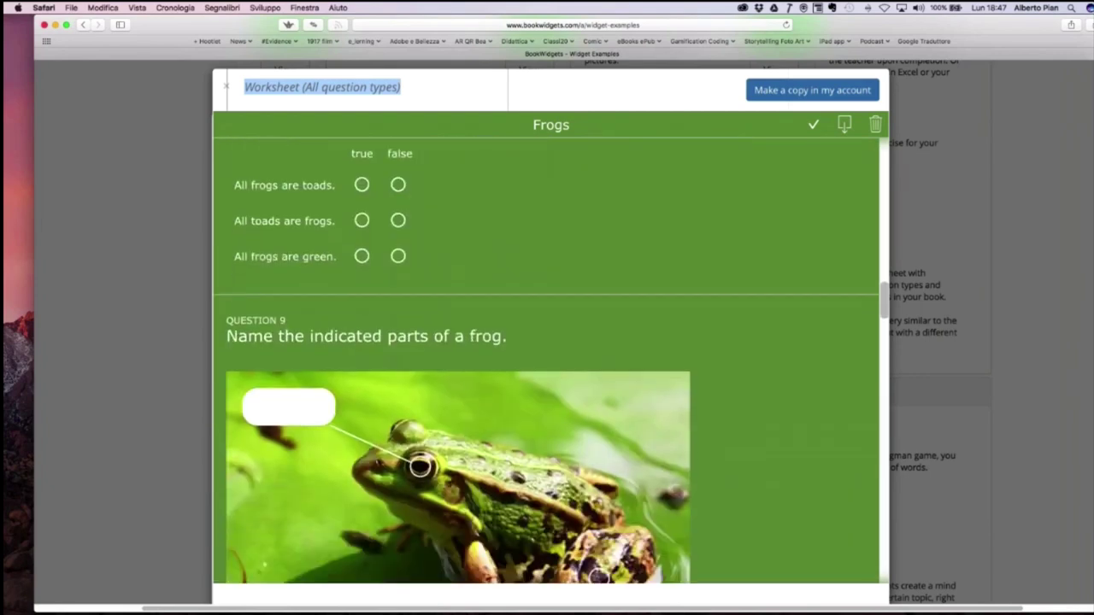
scroll(545, 359, "down", 5)
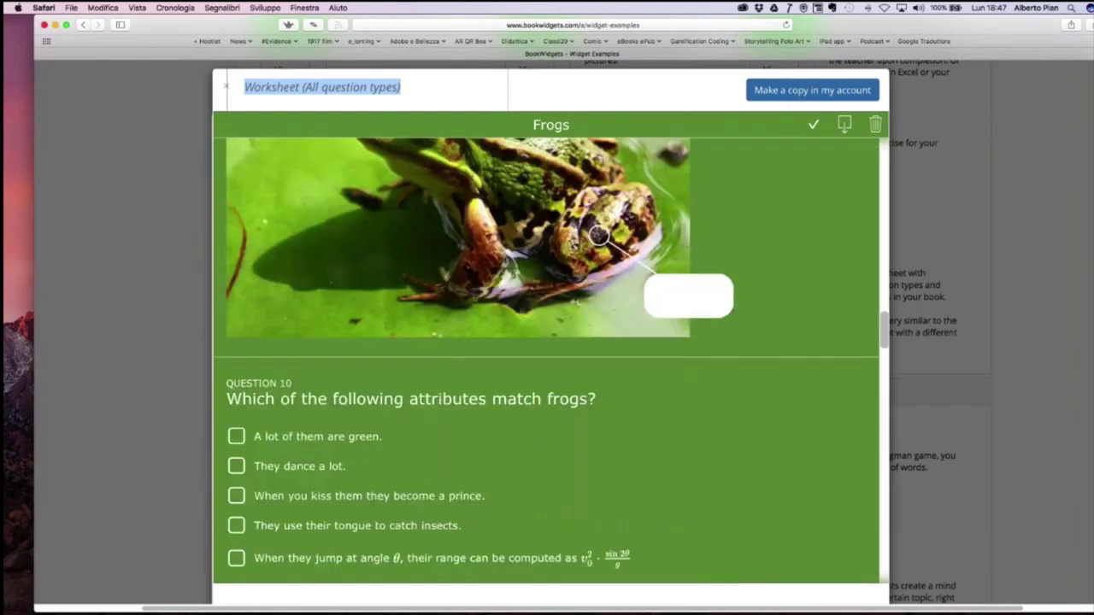
scroll(545, 359, "down", 12)
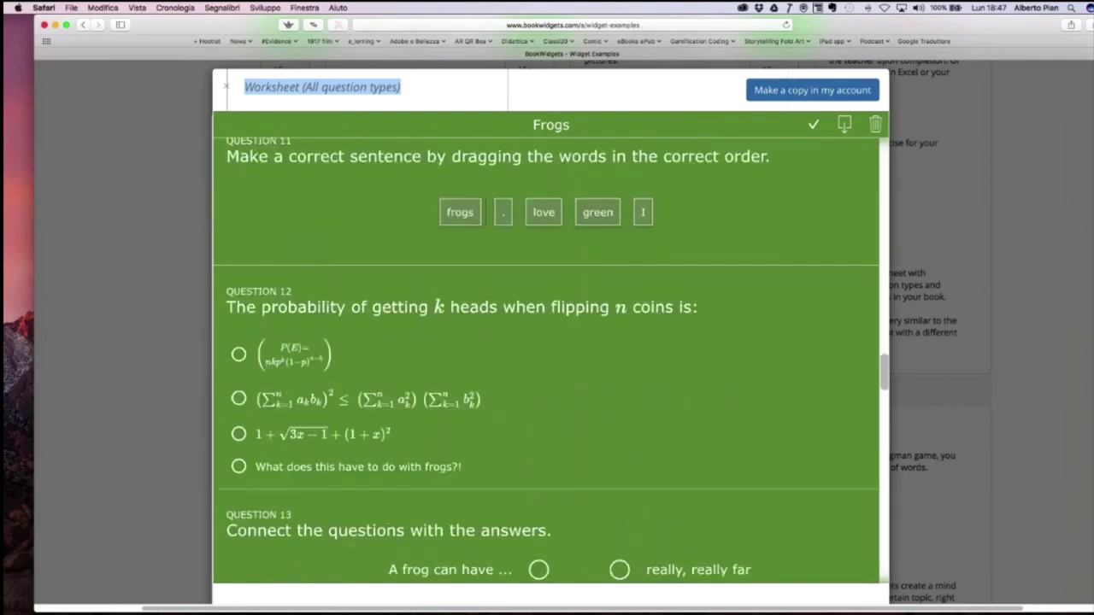
Examine questions 13 to 18 of the Frogs worksheet, return to its opening video and close the example.
scroll(545, 359, "down", 4)
scroll(547, 359, "down", 5)
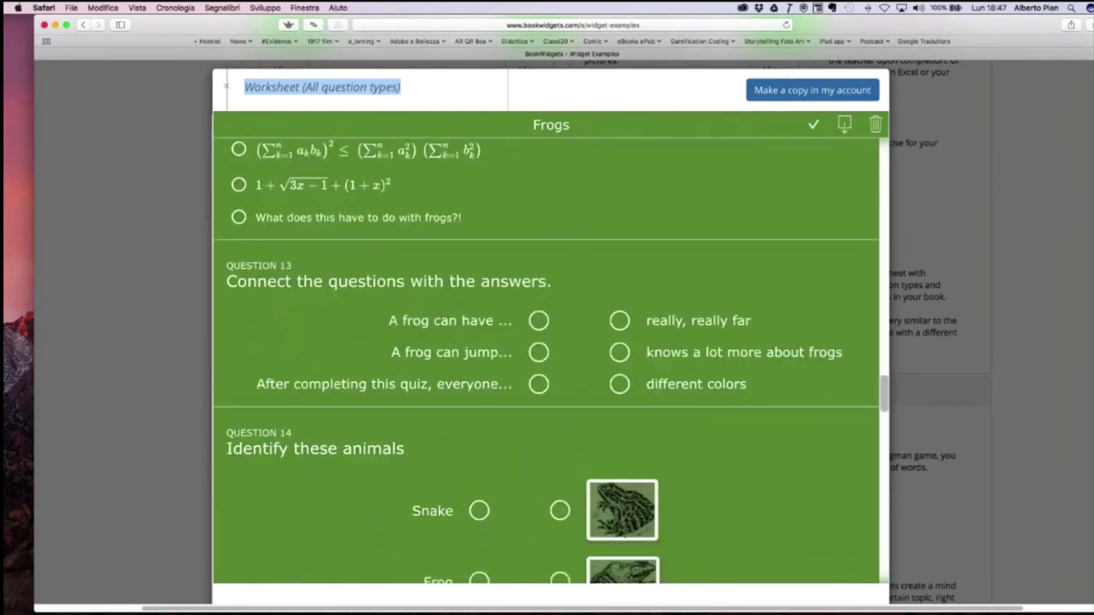
scroll(547, 359, "down", 8)
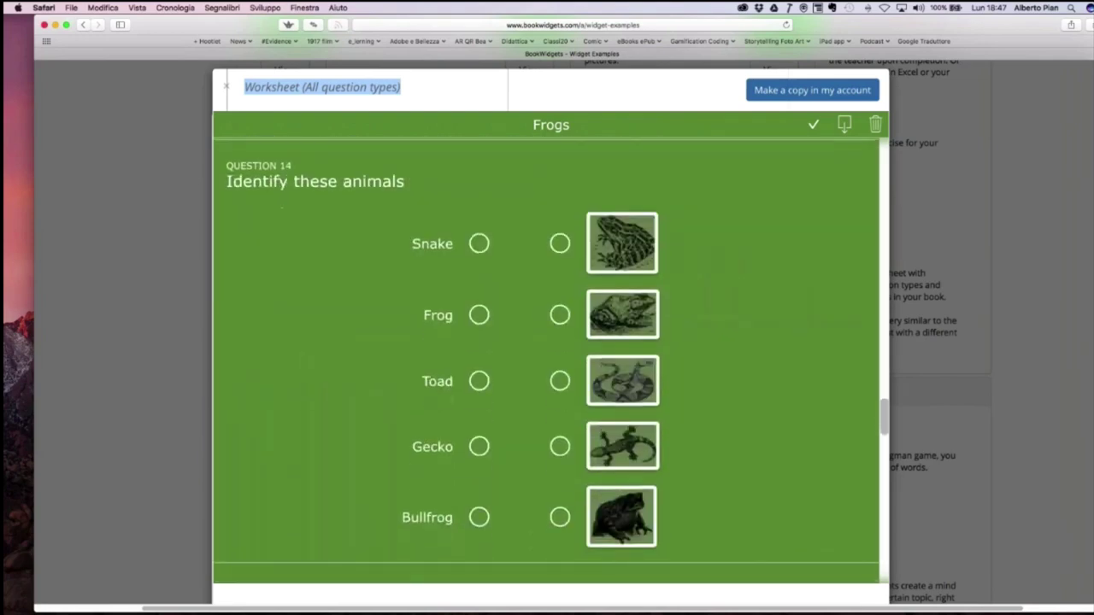
scroll(547, 359, "down", 9)
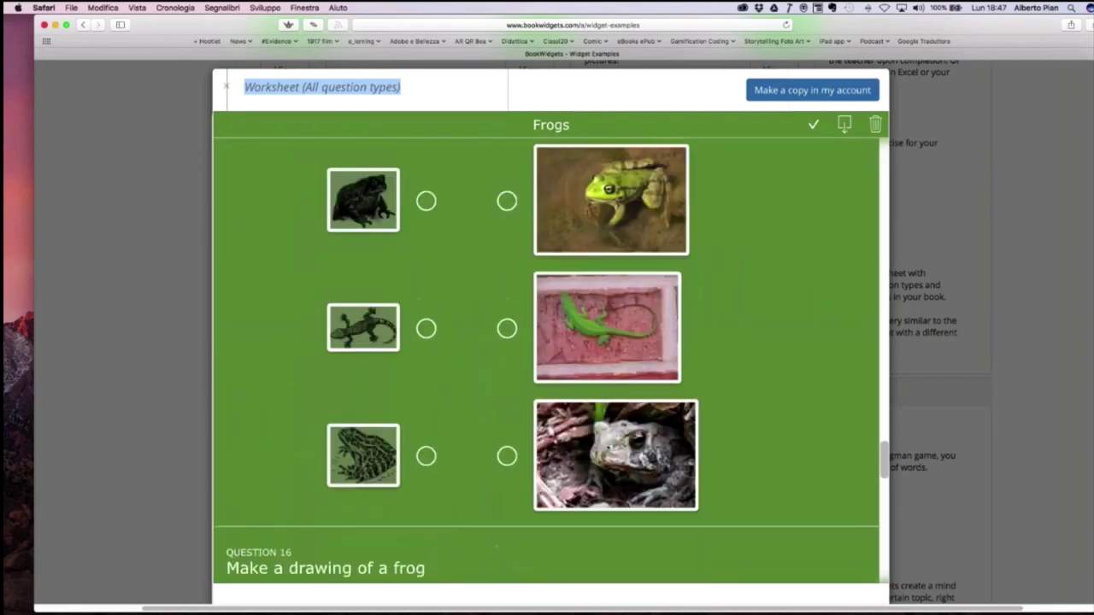
scroll(547, 359, "down", 10)
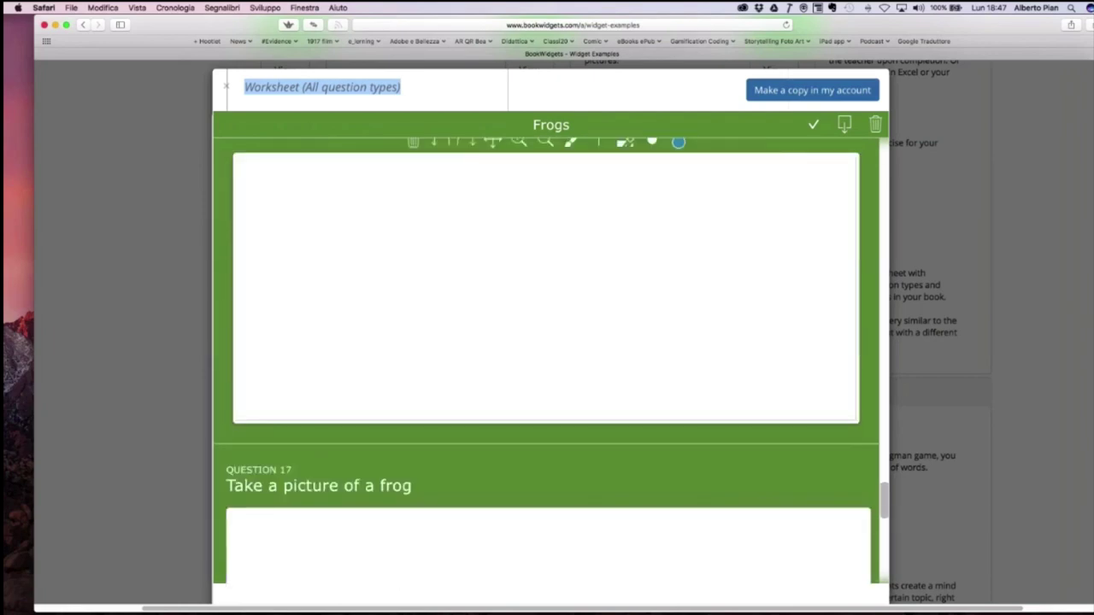
scroll(547, 358, "down", 5)
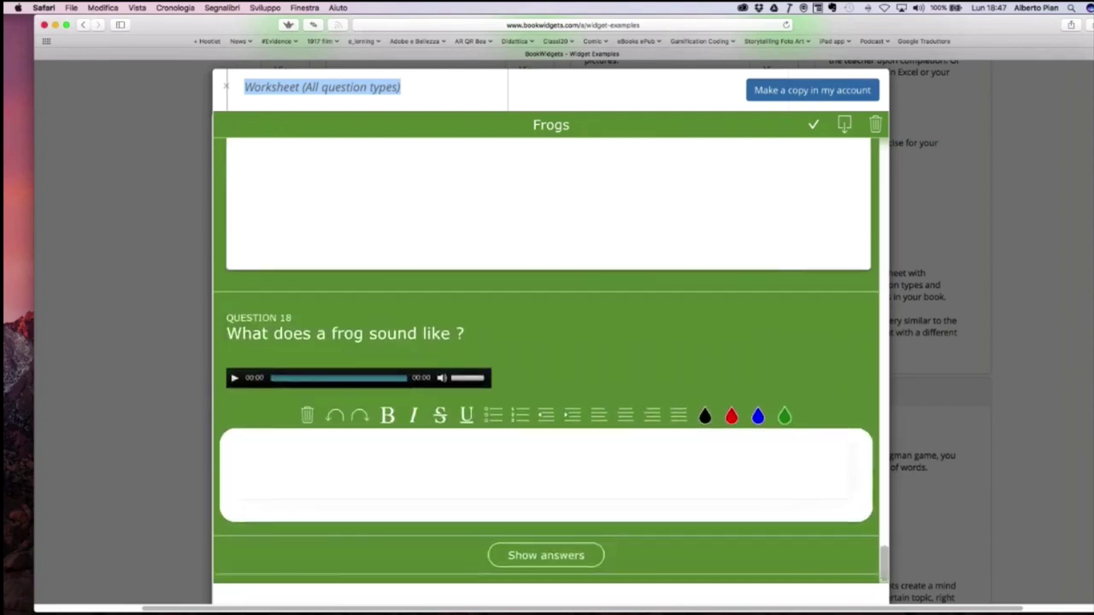
scroll(547, 359, "up", 6)
scroll(547, 359, "up", 20)
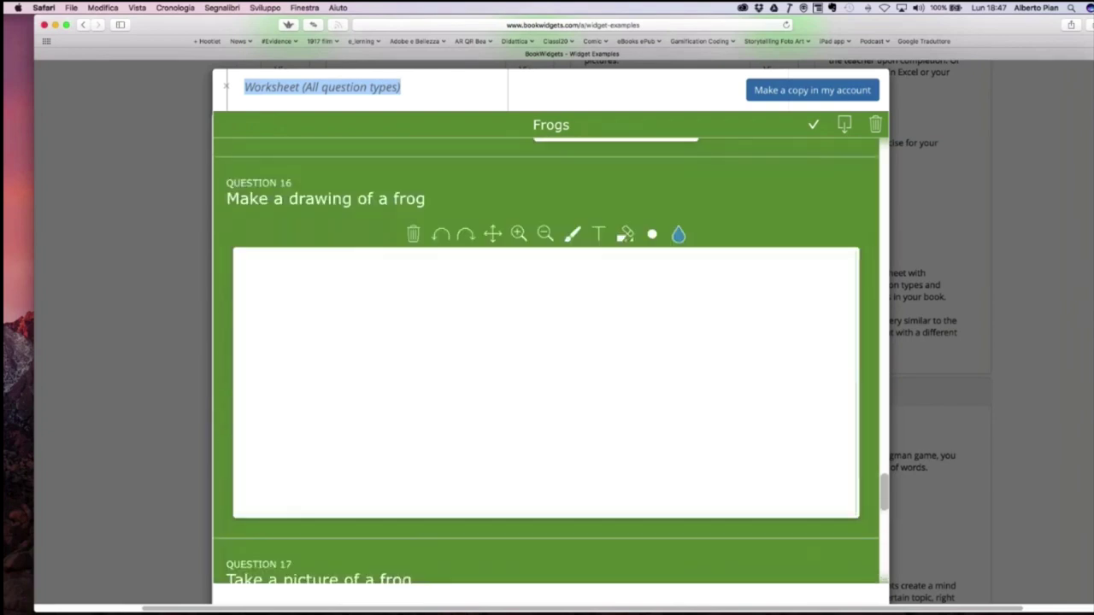
scroll(547, 359, "up", 20)
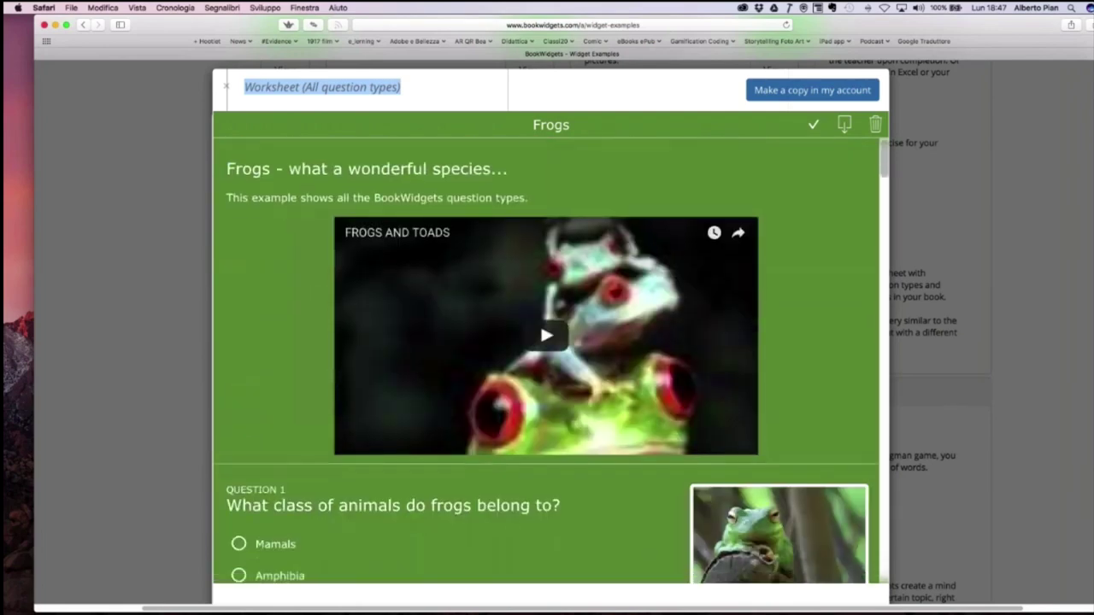
left_click(227, 87)
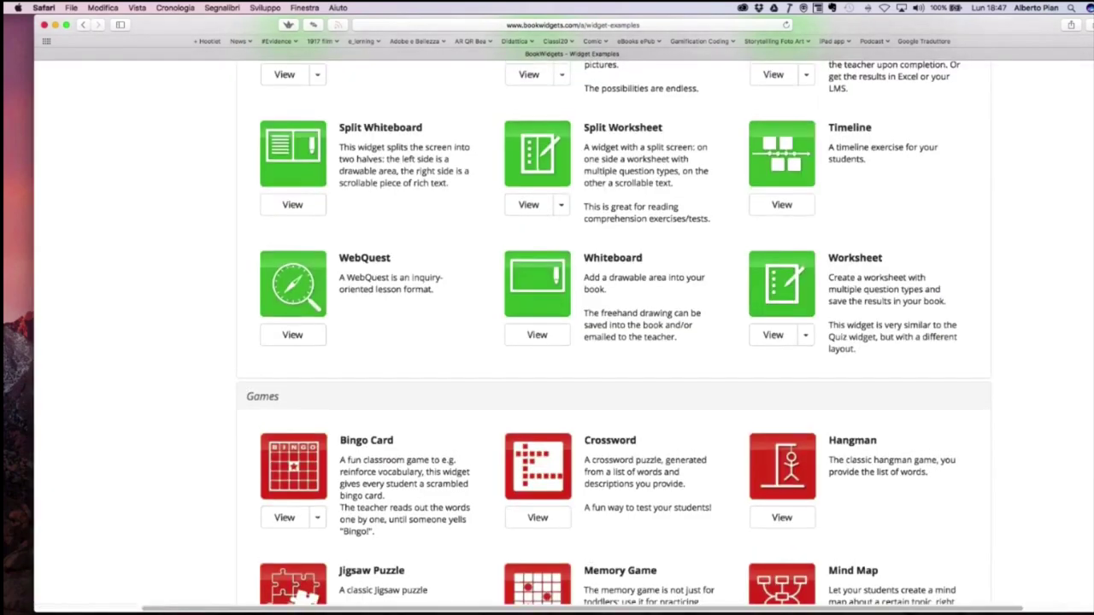
Open the 'Text Drag/Drop' example of the Worksheet widget from the Test & Review category.
scroll(547, 342, "up", 3)
scroll(614, 342, "down", 1)
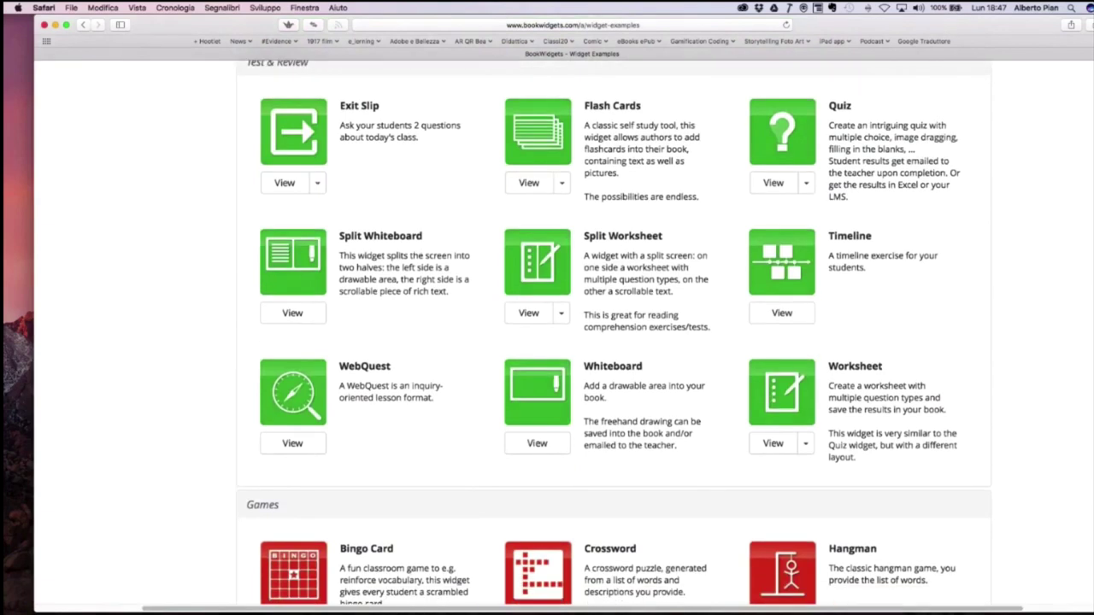
scroll(613, 342, "down", 1)
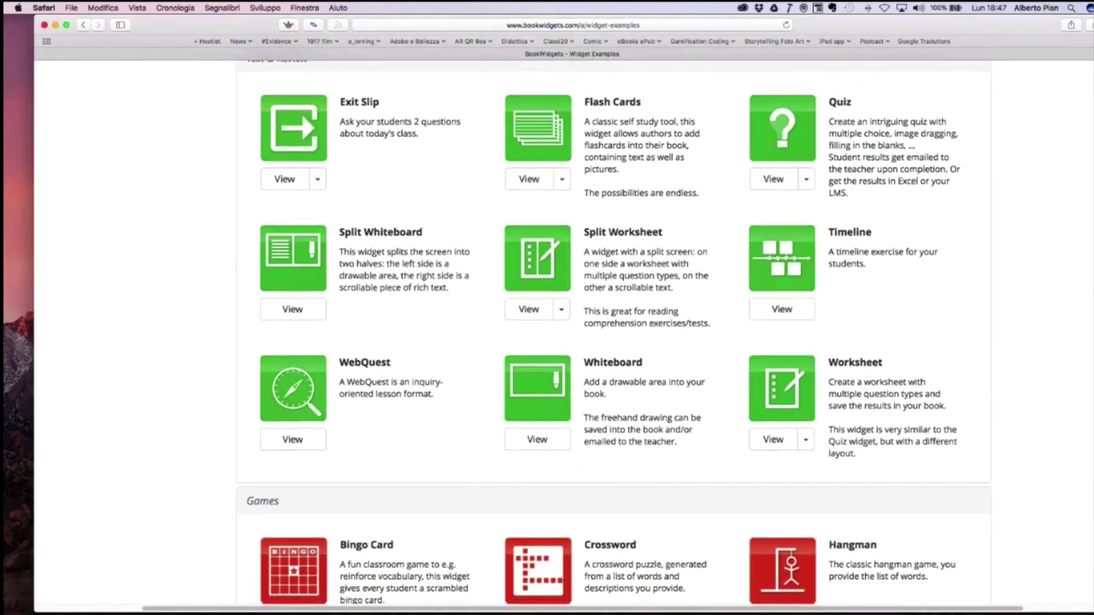
scroll(713, 234, "down", 1)
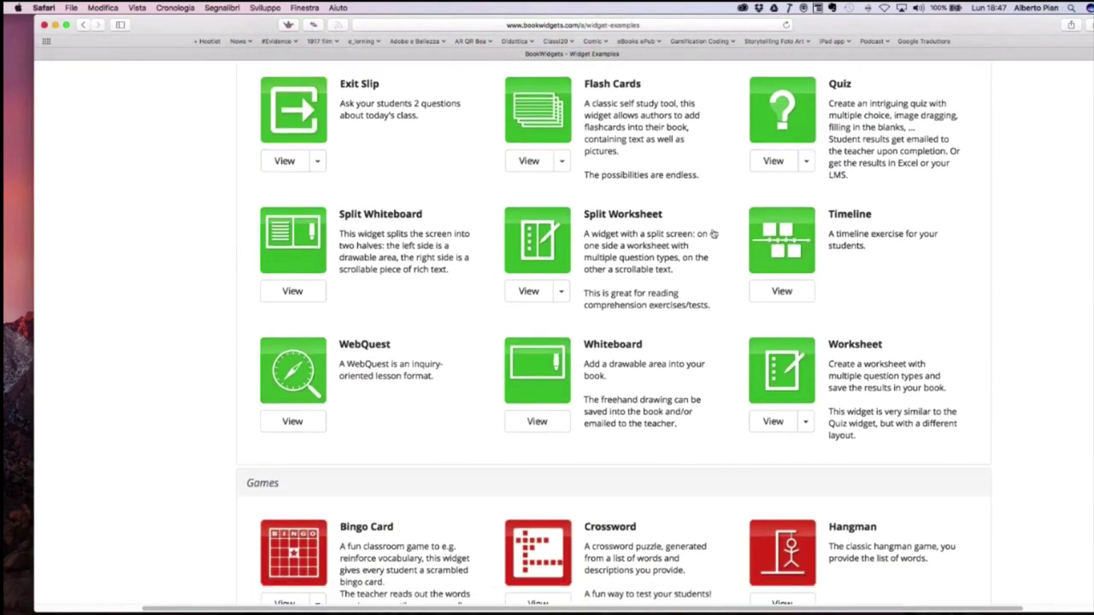
scroll(713, 233, "down", 1)
scroll(713, 233, "down", 3)
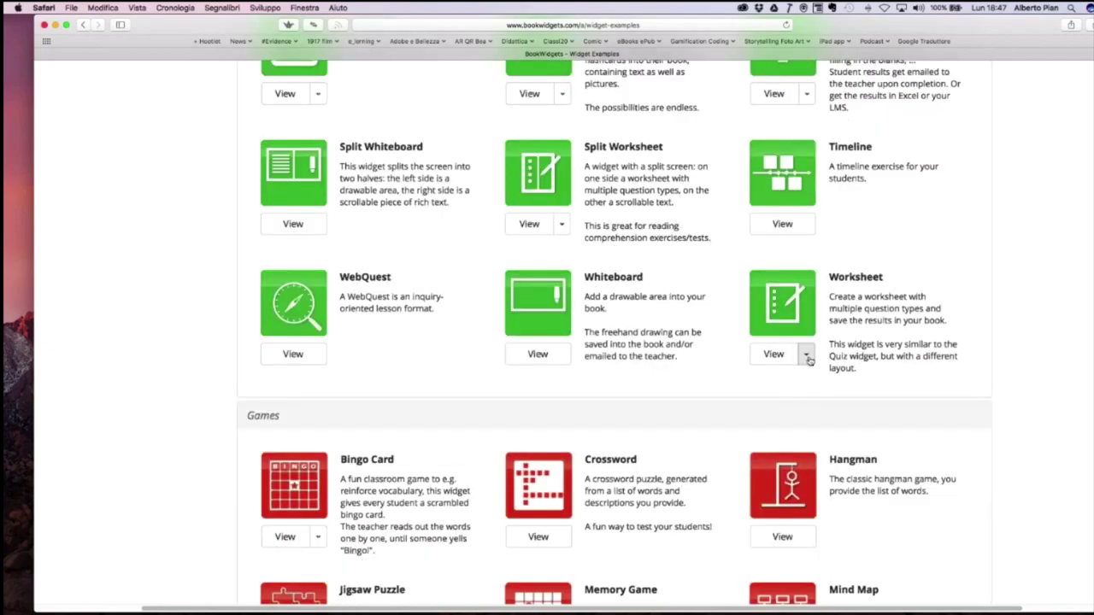
left_click(807, 356)
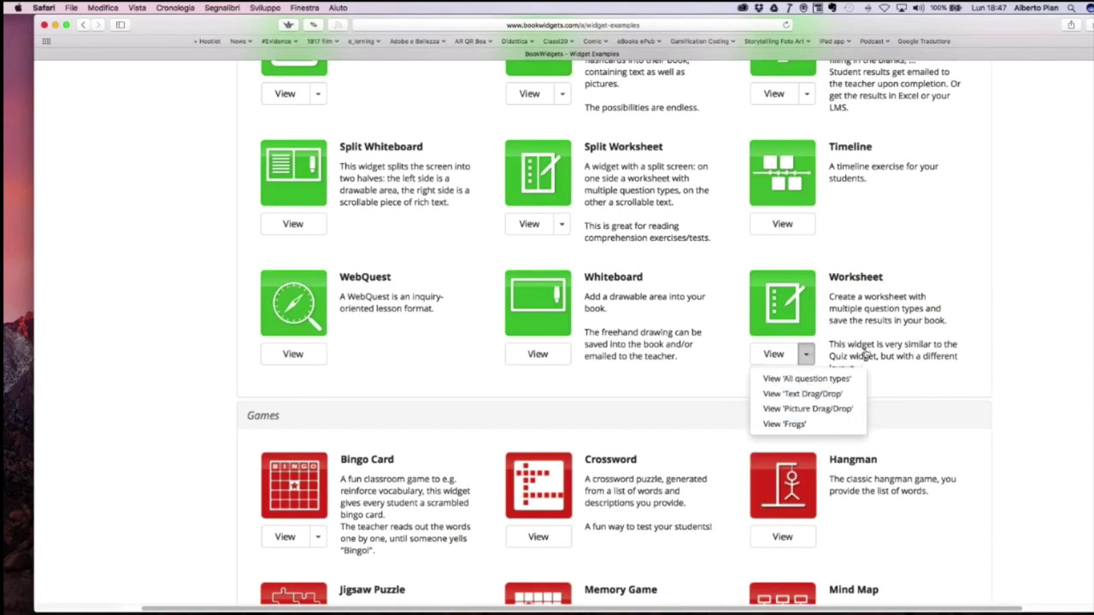
left_click(854, 383)
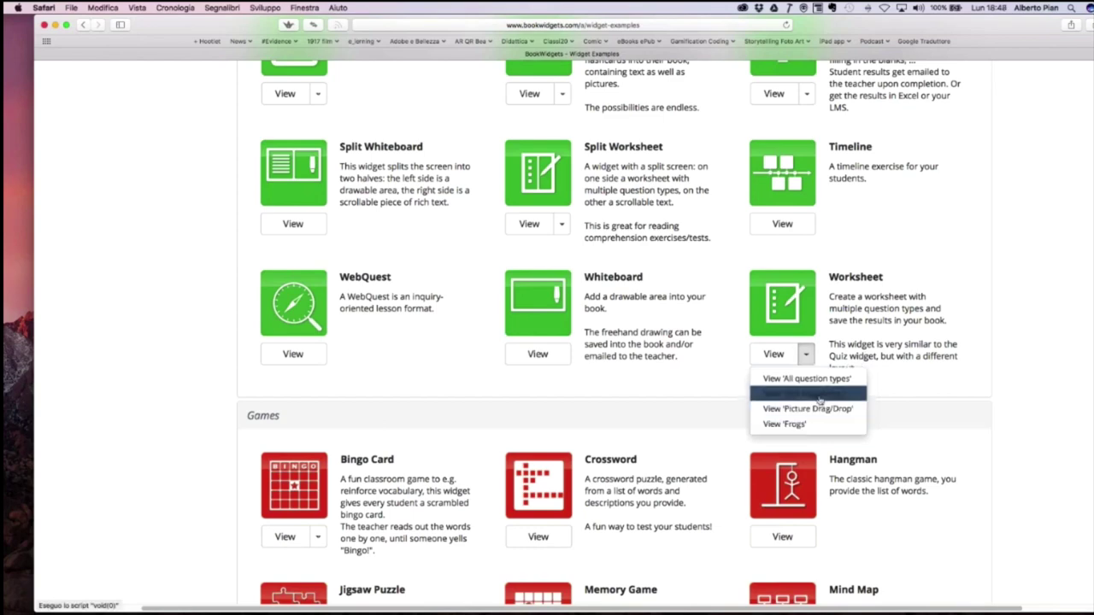
left_click(818, 394)
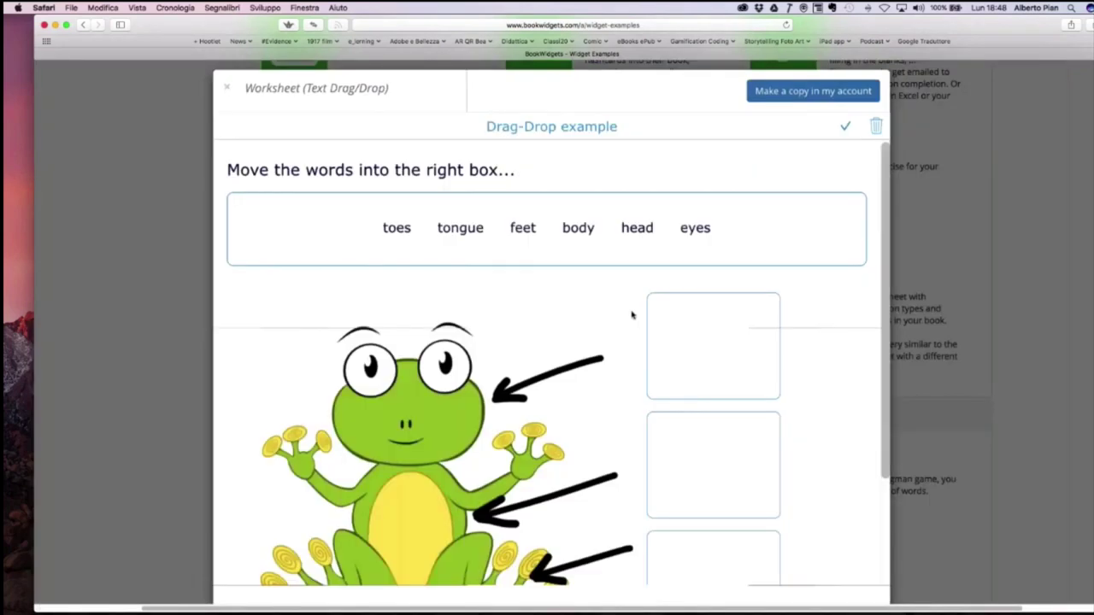
Look over the frog body-parts drag-and-drop exercise and make a copy of it in the account.
scroll(631, 315, "down", 4)
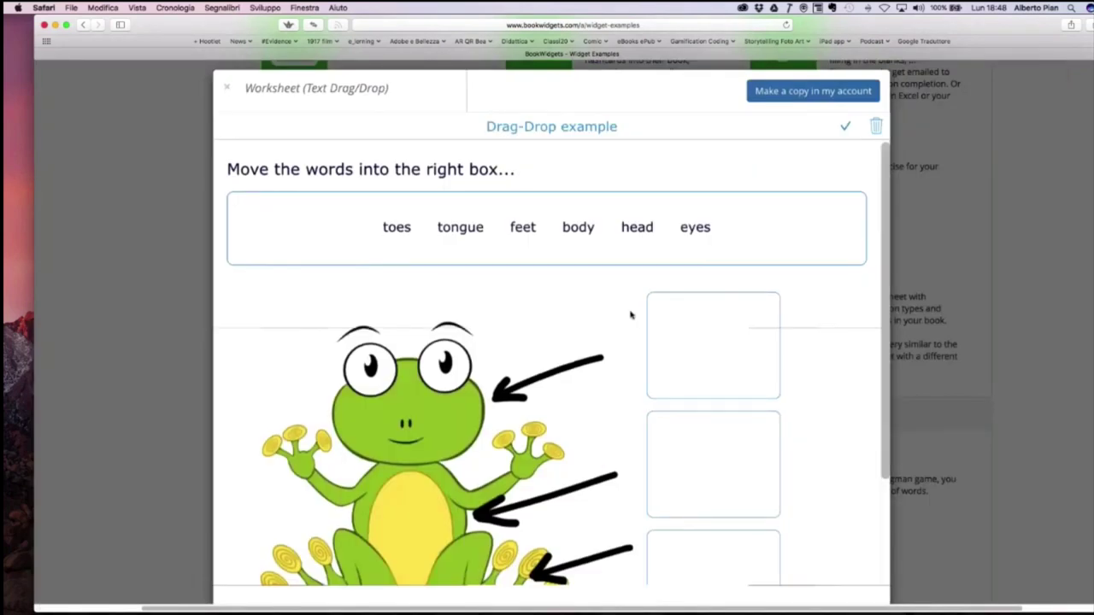
scroll(631, 316, "up", 4)
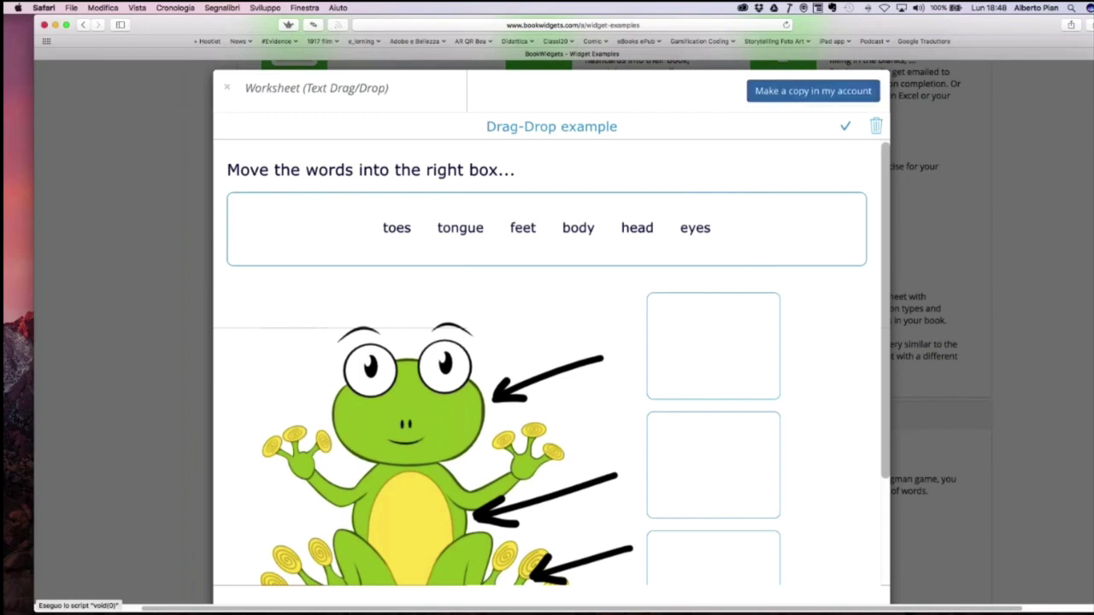
scroll(743, 211, "down", 2)
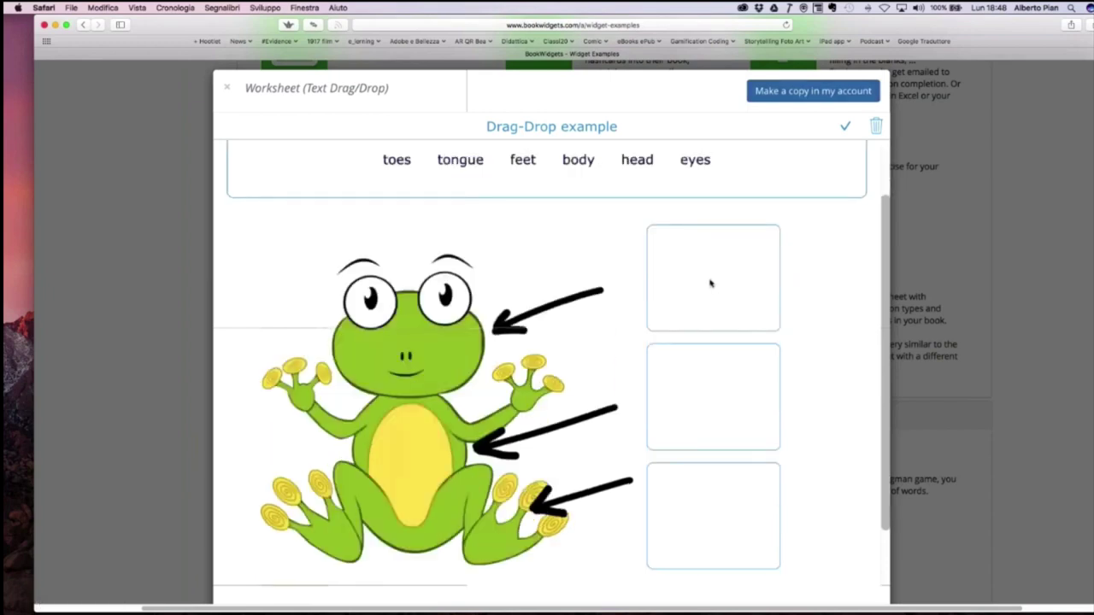
scroll(716, 283, "down", 2)
scroll(774, 209, "up", 4)
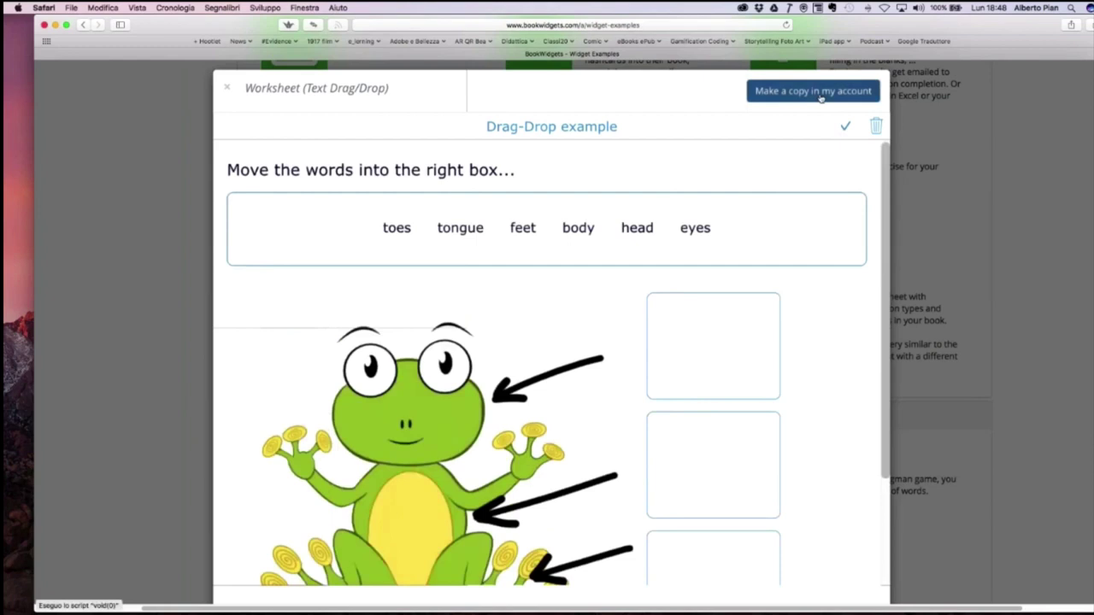
left_click(821, 96)
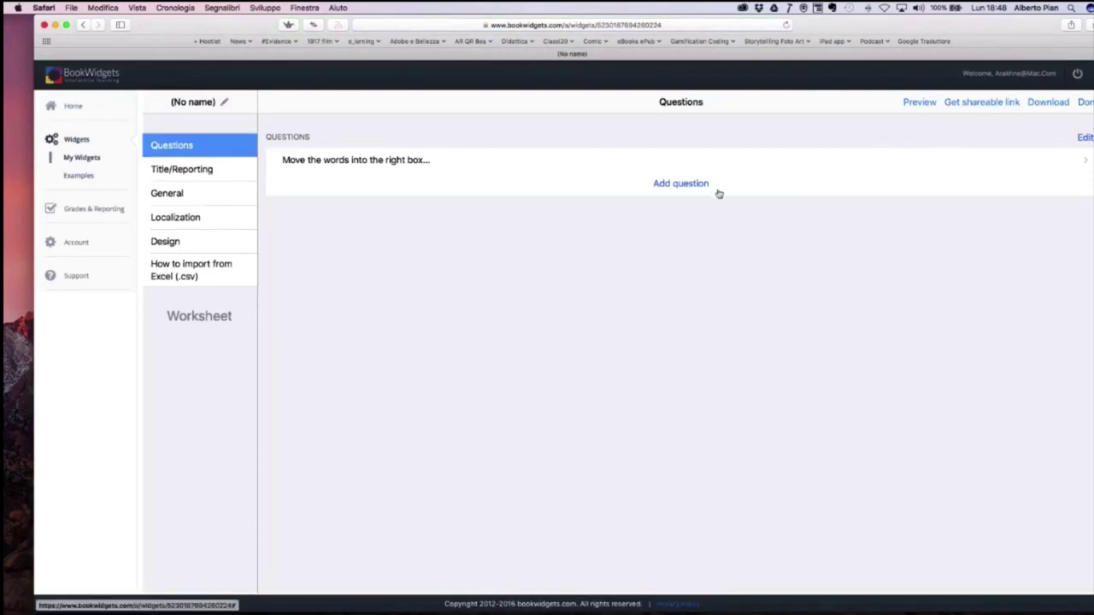
Review the available question types, add an Annotate picture question to the copied worksheet and look over its settings.
left_click(663, 186)
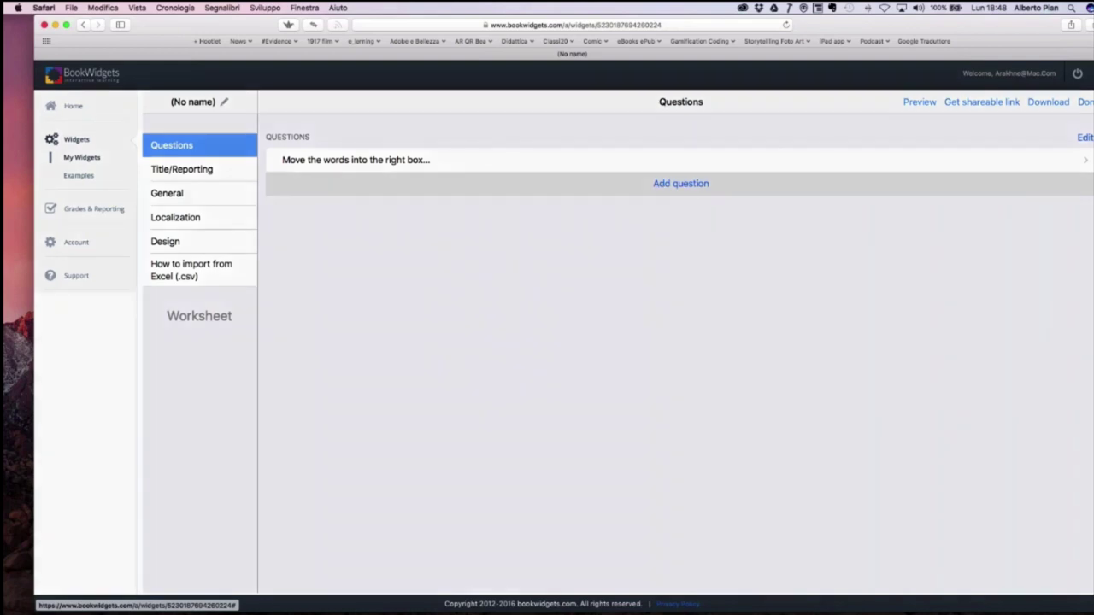
scroll(619, 224, "down", 5)
scroll(619, 224, "down", 8)
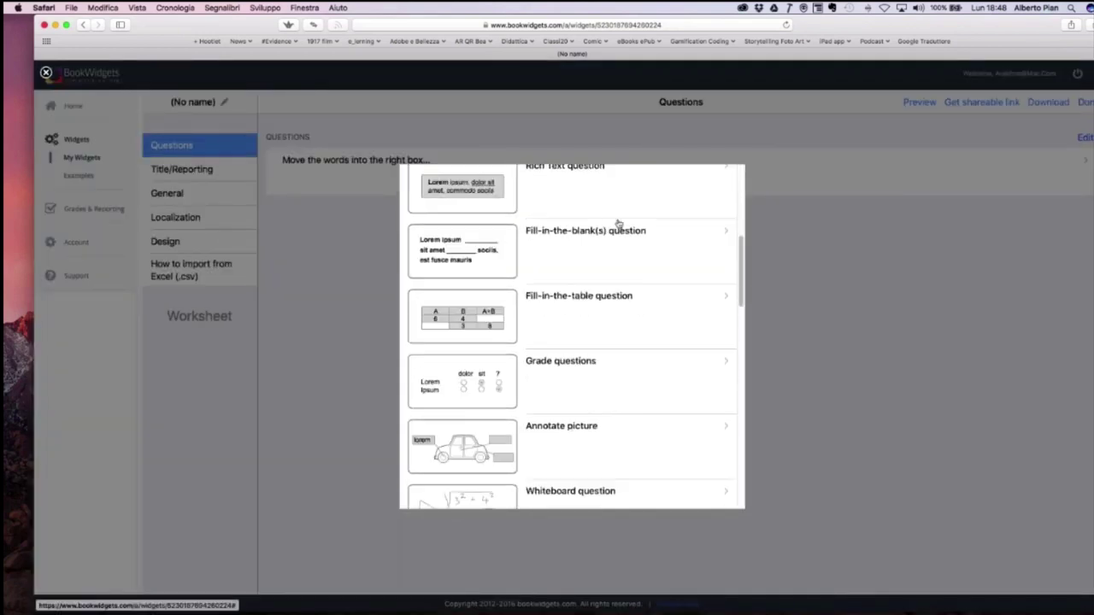
scroll(619, 224, "down", 3)
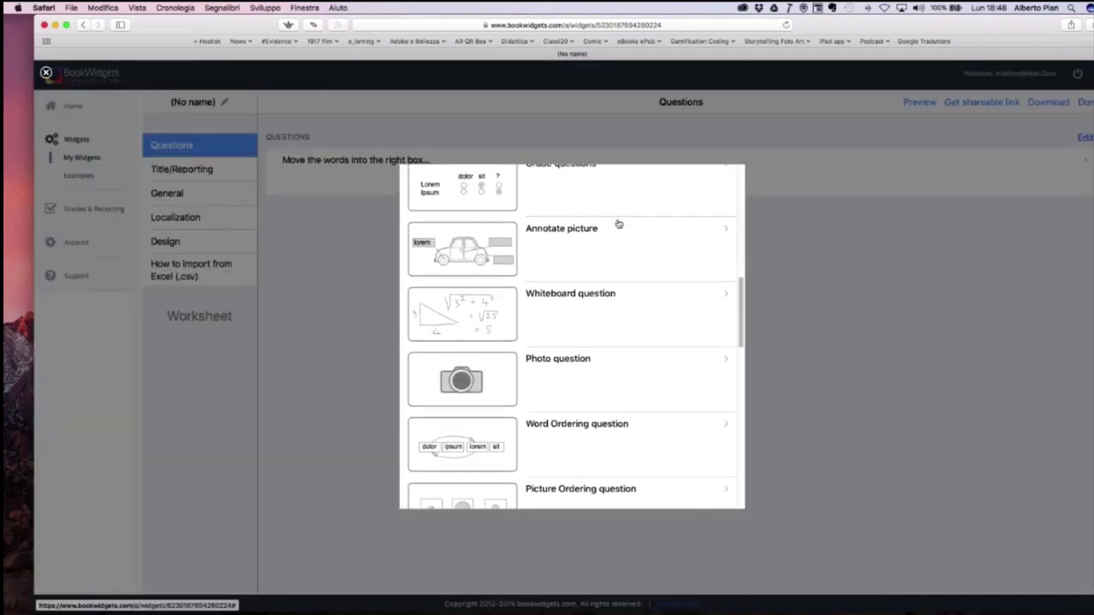
scroll(619, 225, "down", 5)
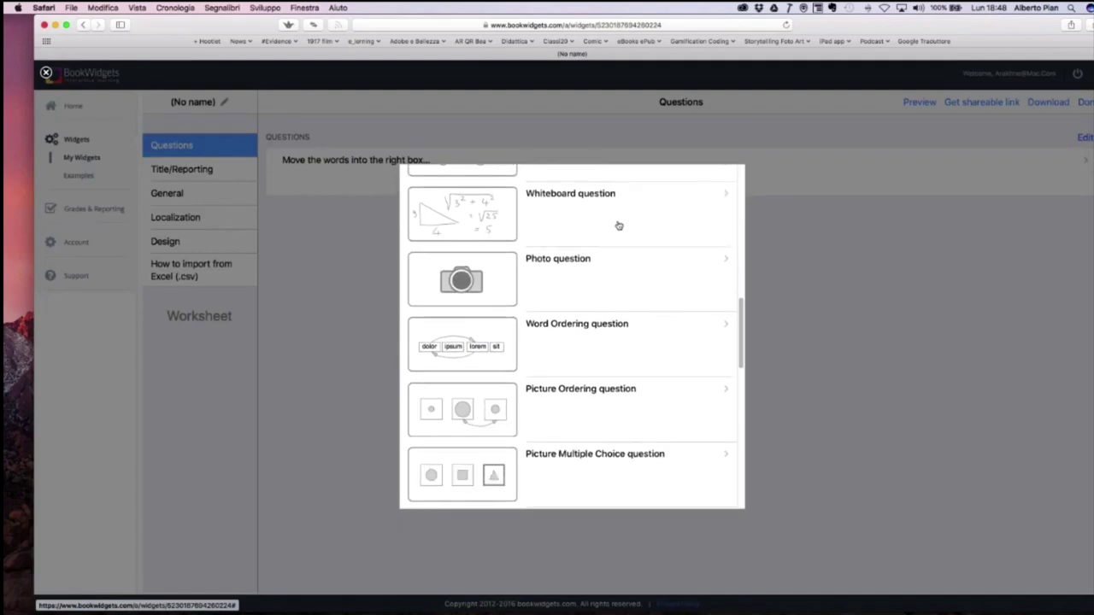
scroll(619, 225, "down", 6)
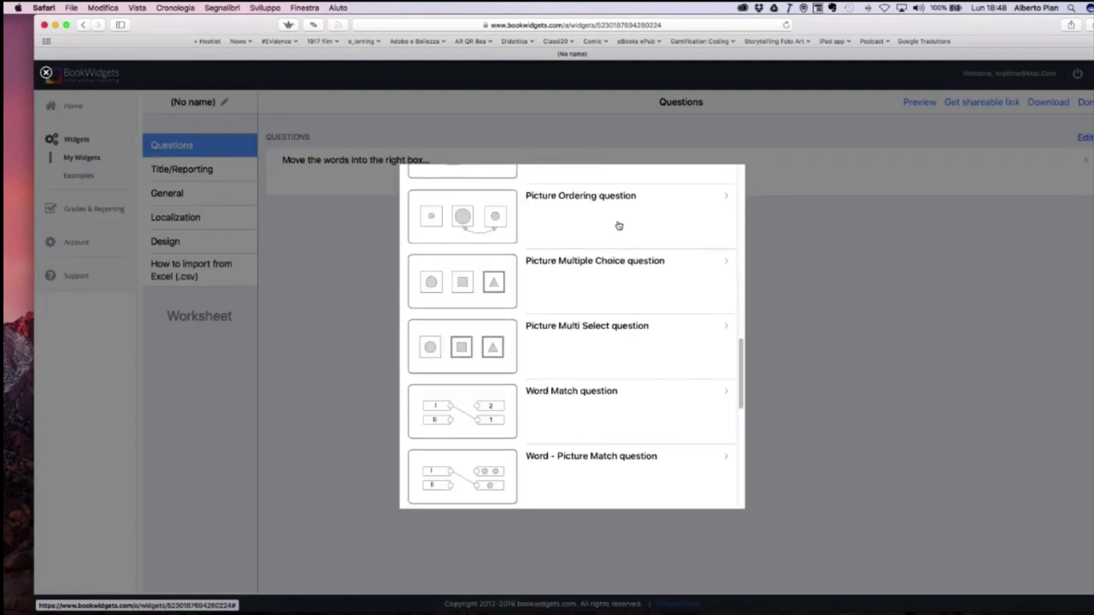
scroll(619, 225, "down", 6)
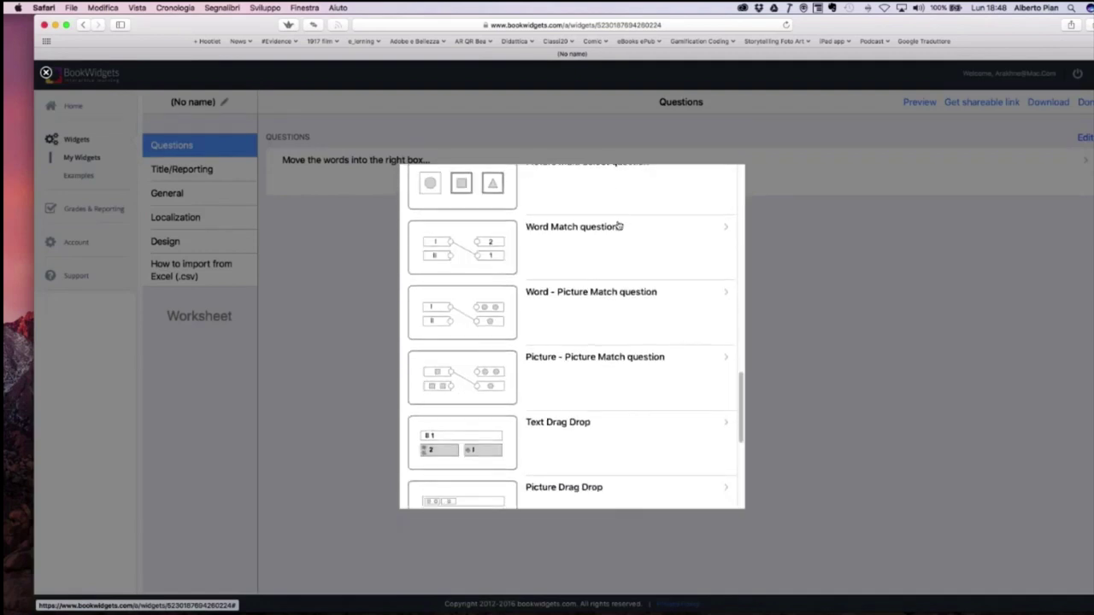
scroll(619, 225, "up", 10)
scroll(619, 225, "up", 7)
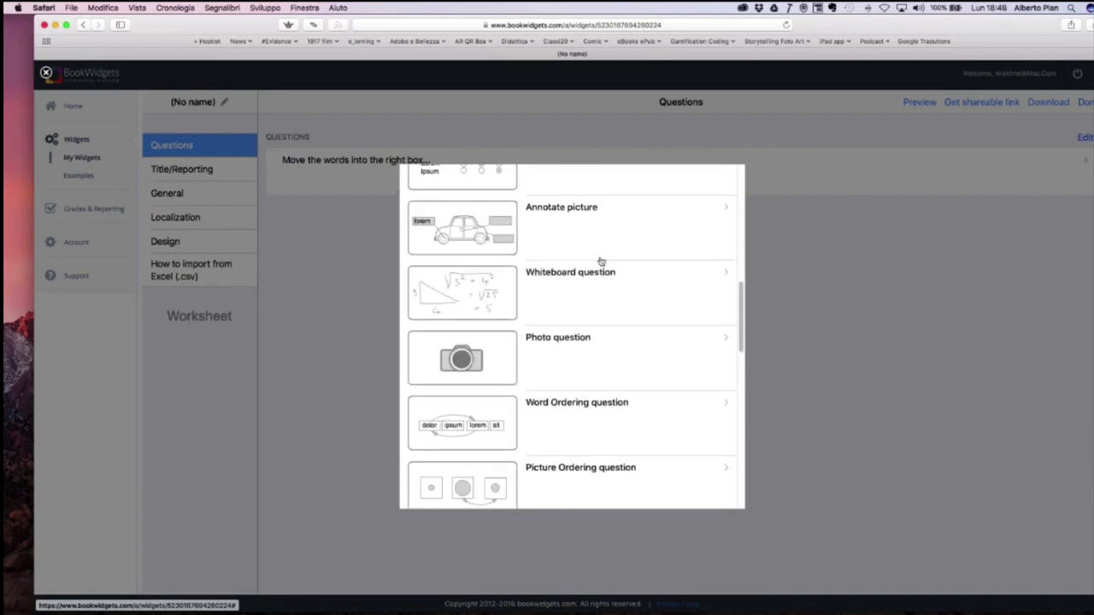
scroll(601, 360, "up", 2)
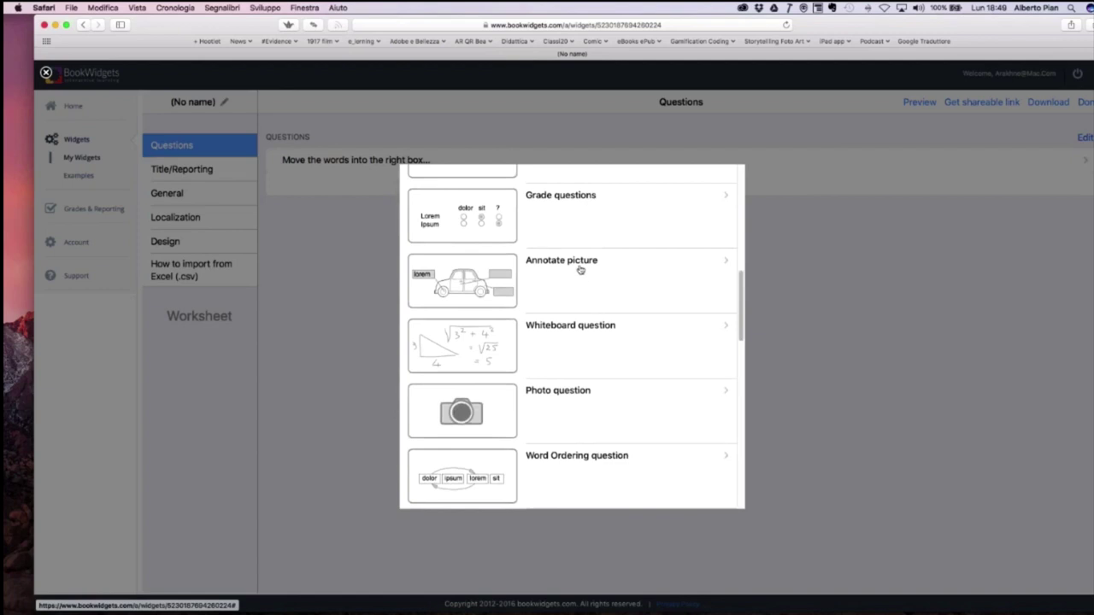
left_click(579, 270)
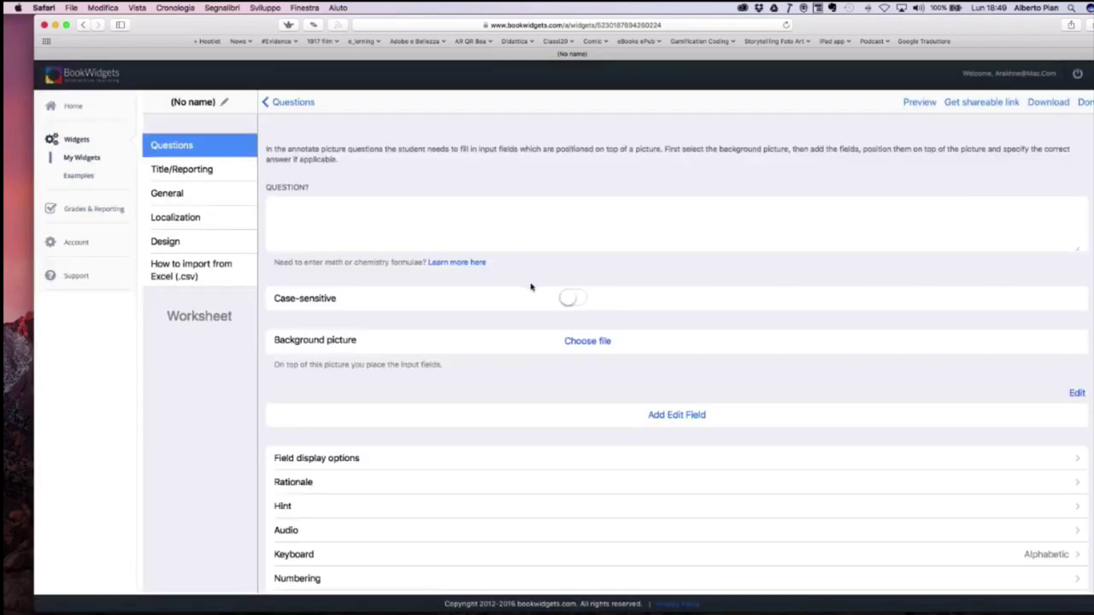
scroll(530, 288, "down", 2)
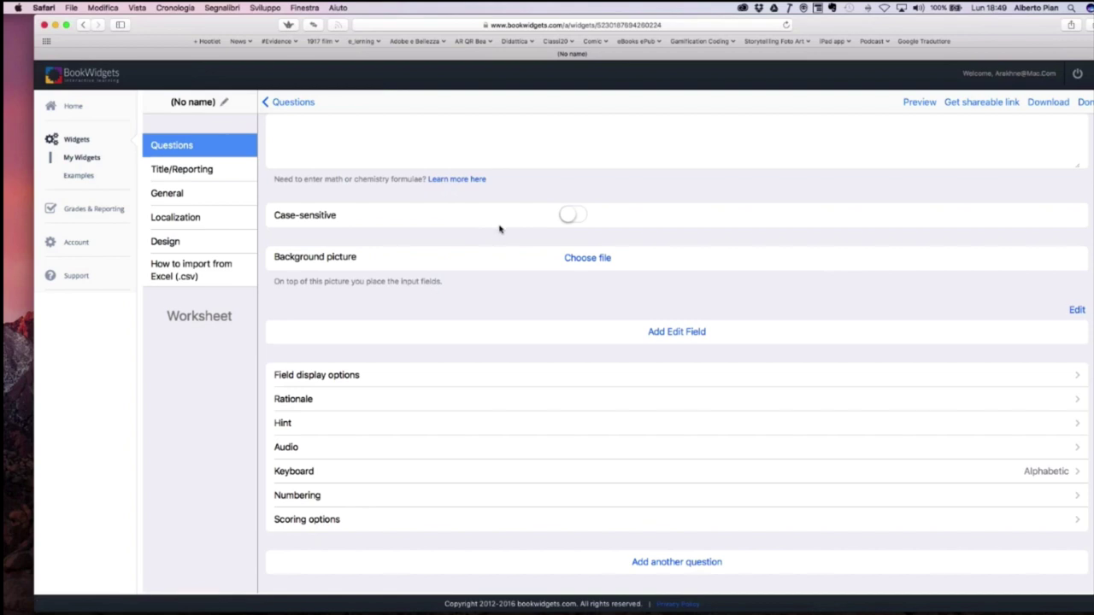
Open the 'Tecniche di montaggio' worksheet from the account's own widgets and examine the setup of its first three questions.
left_click(82, 159)
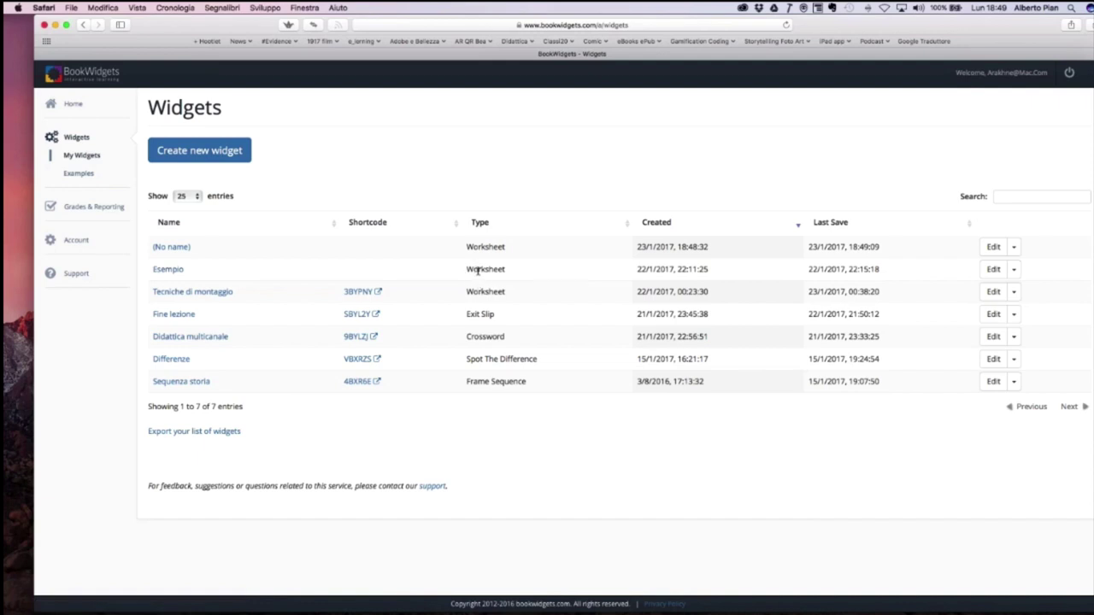
left_click(219, 292)
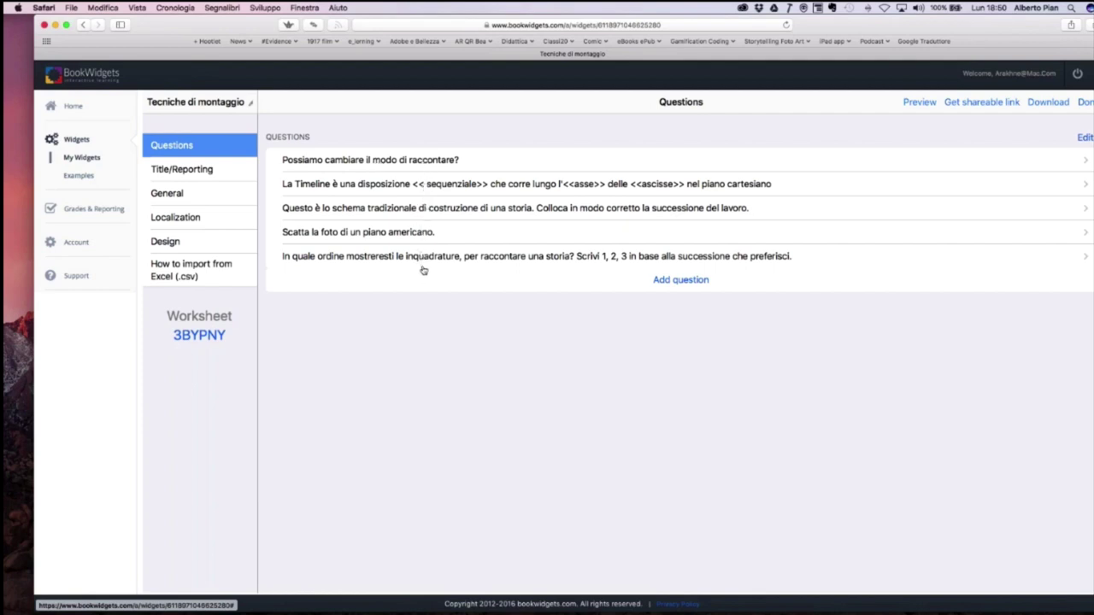
left_click(410, 164)
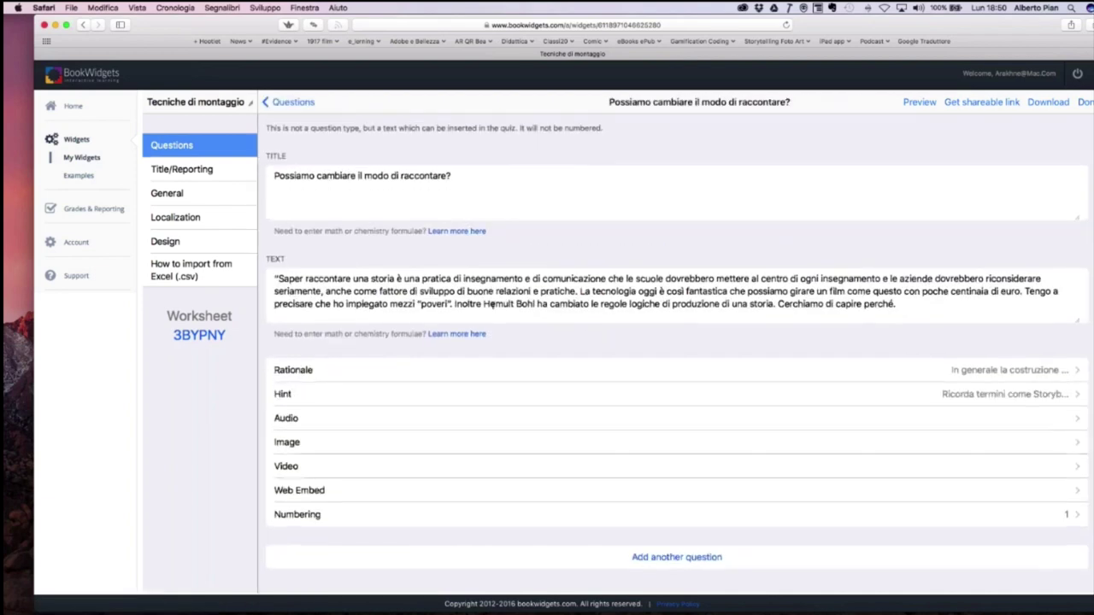
left_click(290, 102)
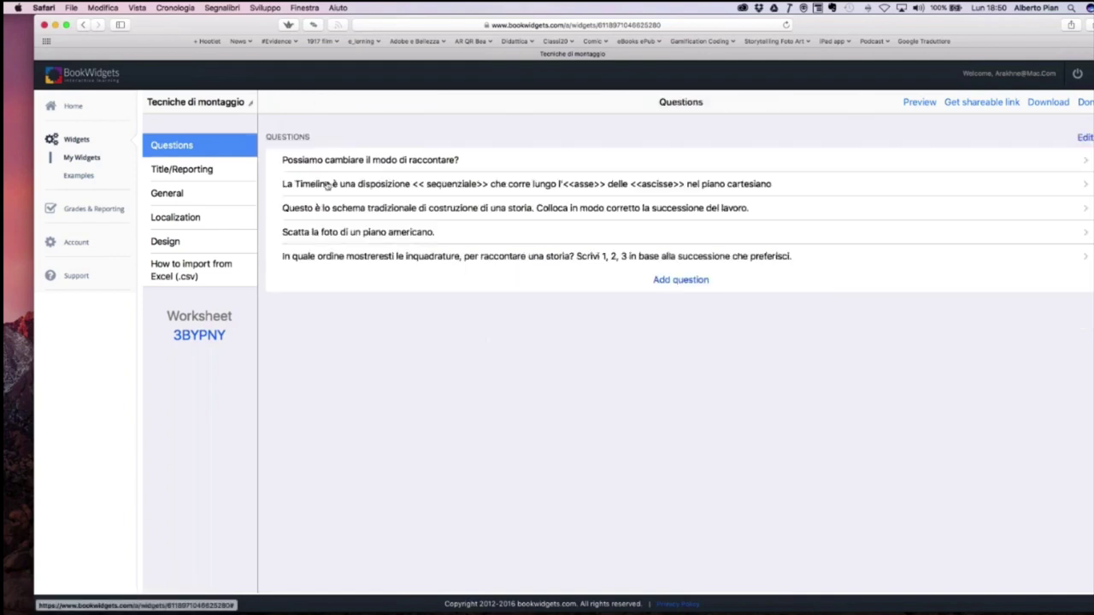
left_click(326, 187)
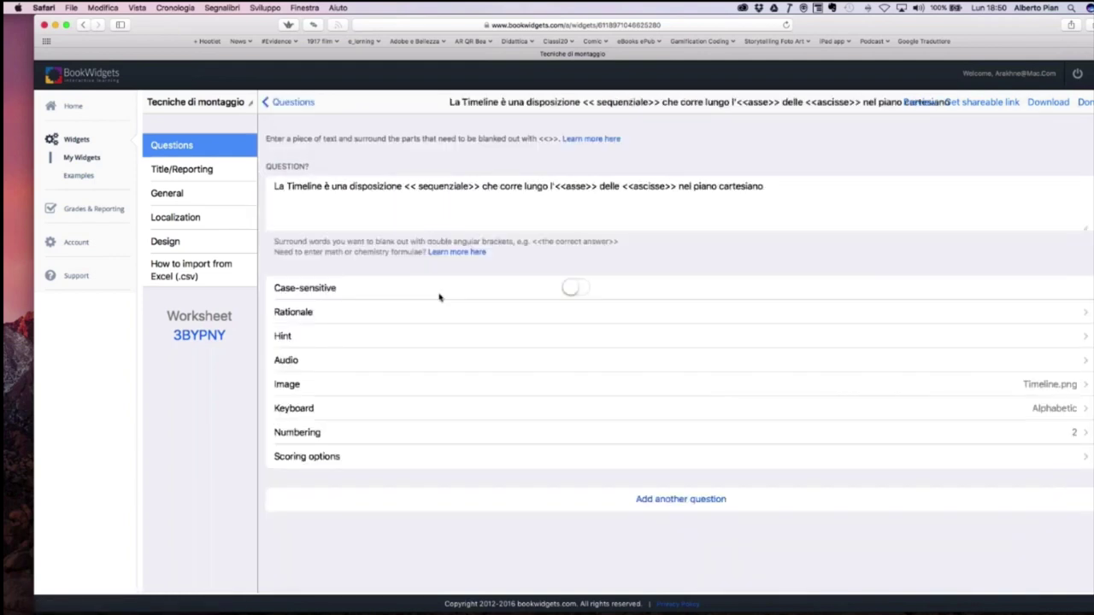
left_click(290, 102)
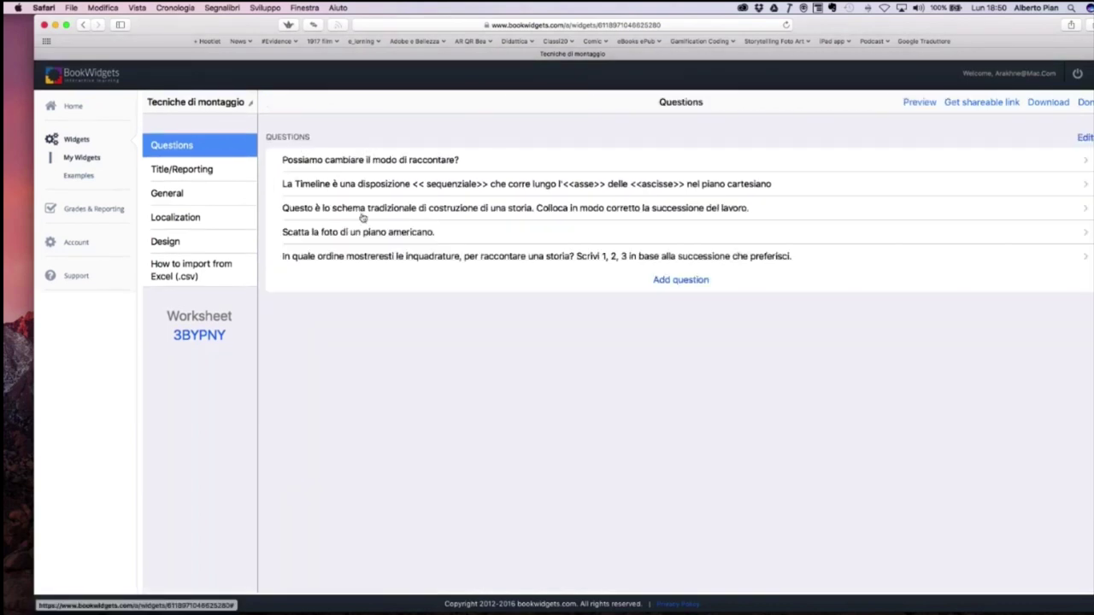
left_click(364, 214)
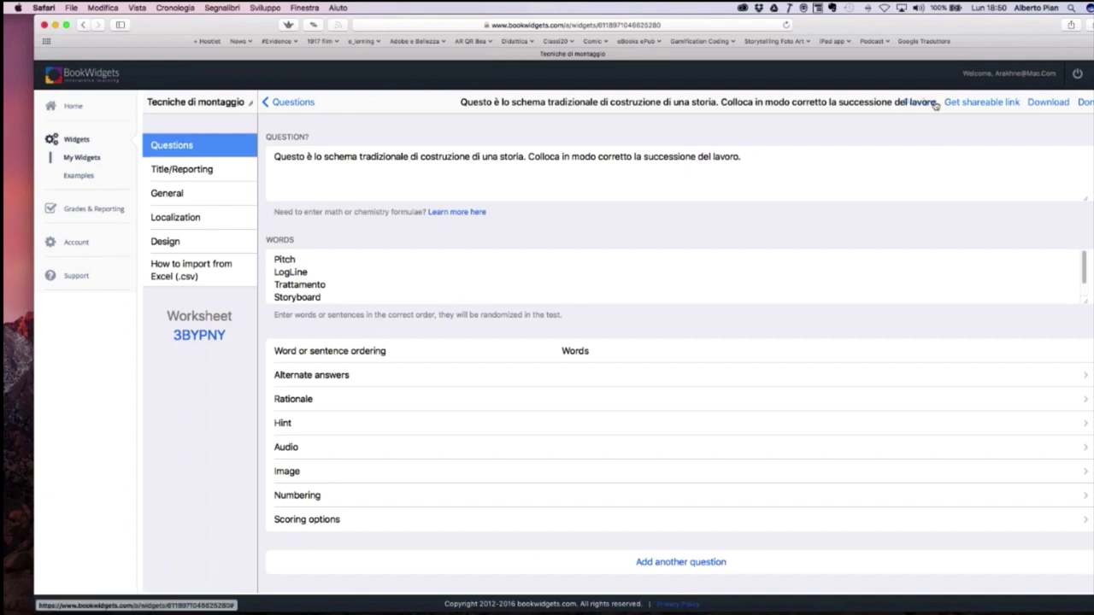
Preview the 'Tecniche di montaggio' worksheet as a student, look through everything from the introduction to question 4, and close the preview.
left_click(935, 105)
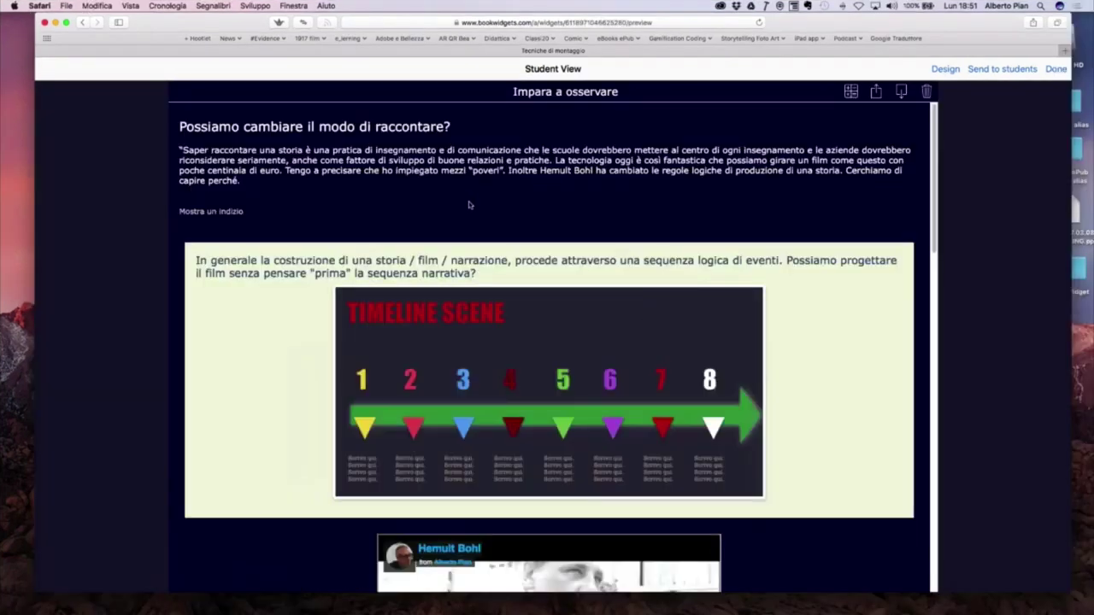
scroll(469, 206, "down", 5)
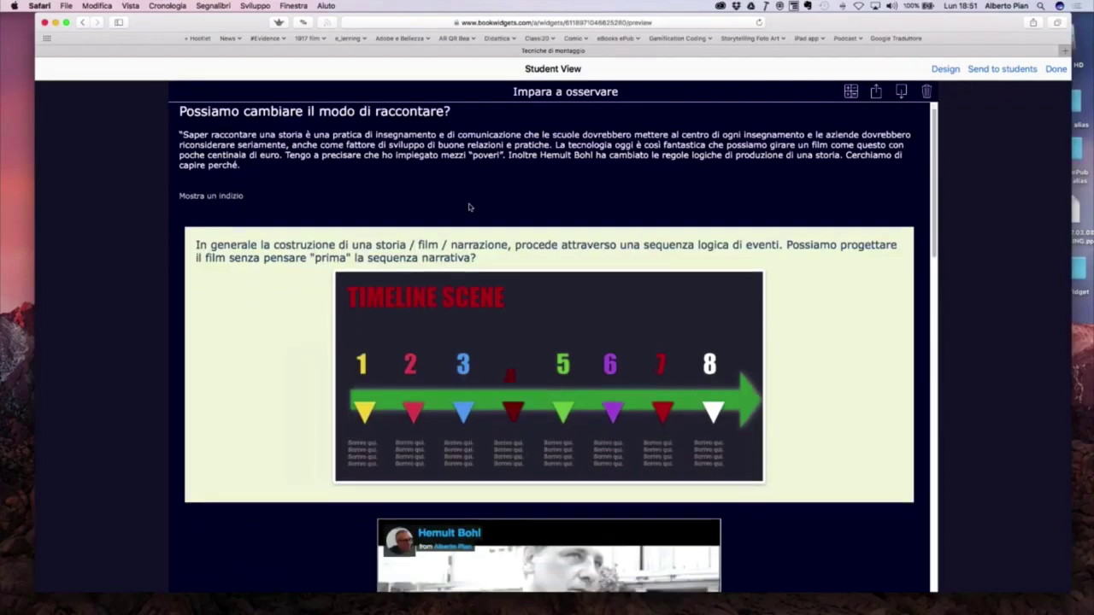
scroll(468, 207, "down", 8)
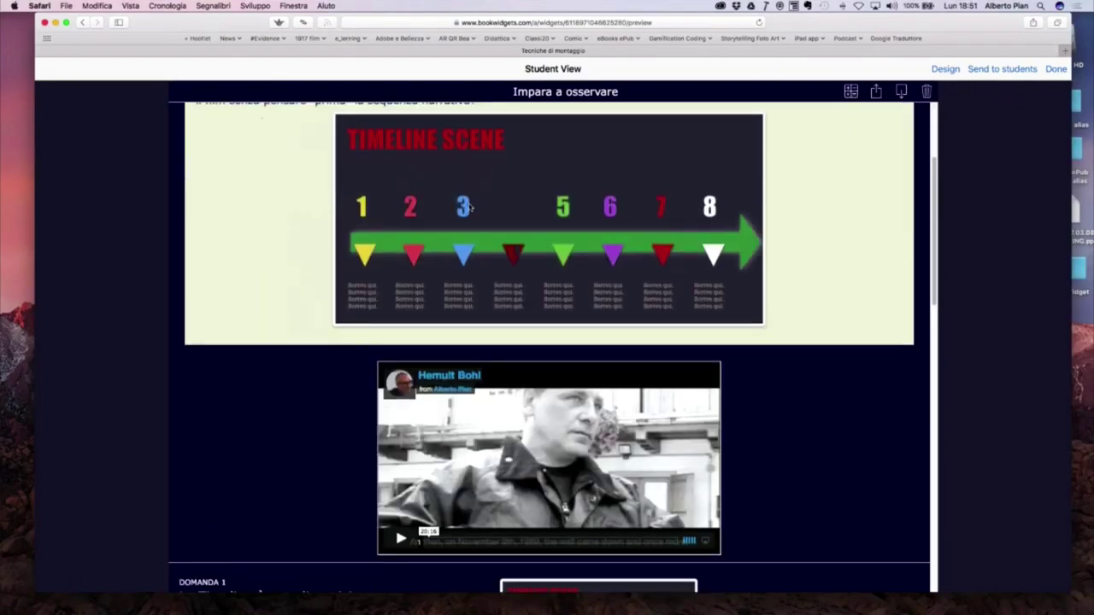
scroll(468, 207, "down", 8)
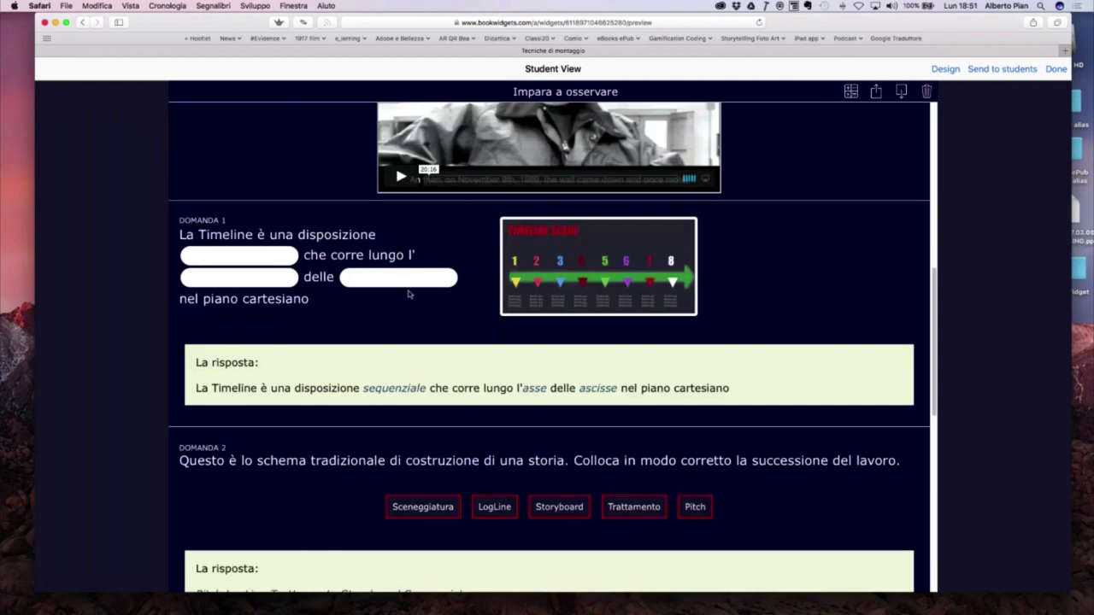
scroll(409, 294, "down", 5)
left_click_drag(479, 342, 708, 338)
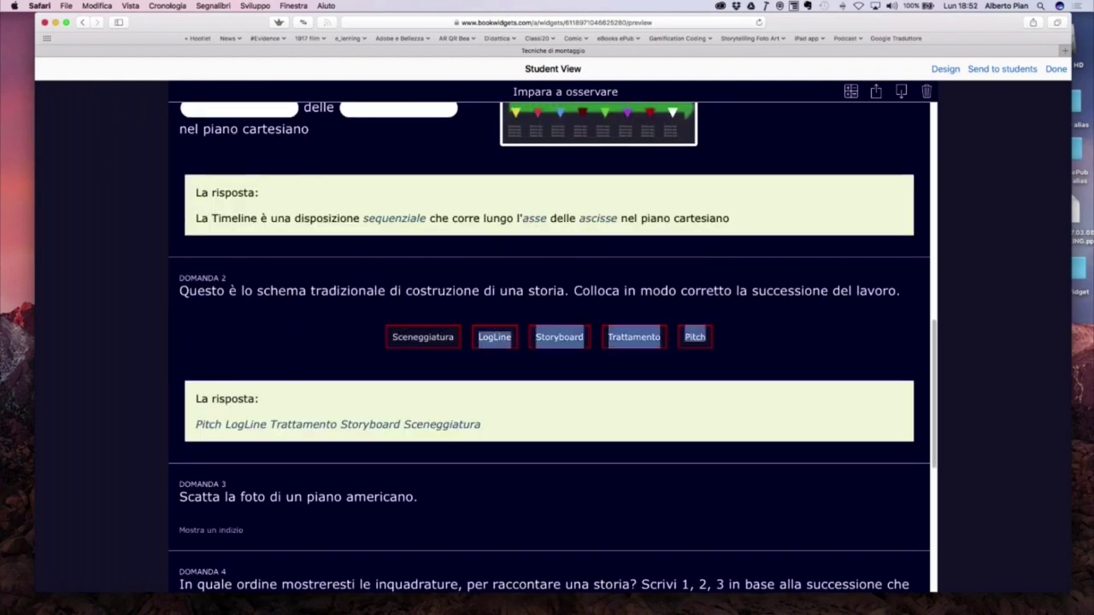
left_click(728, 341)
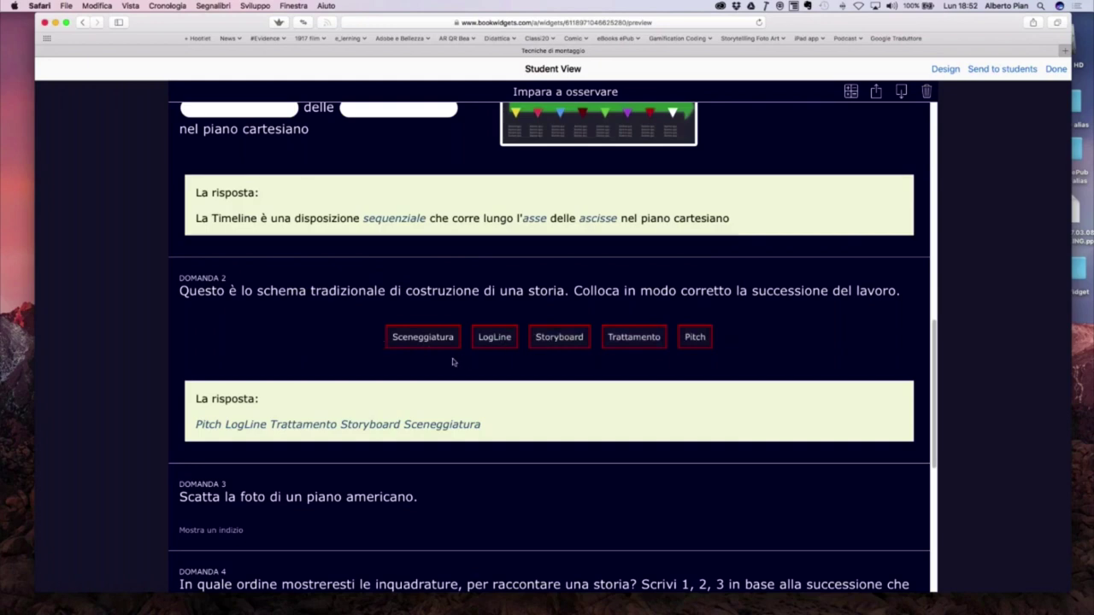
scroll(453, 363, "down", 10)
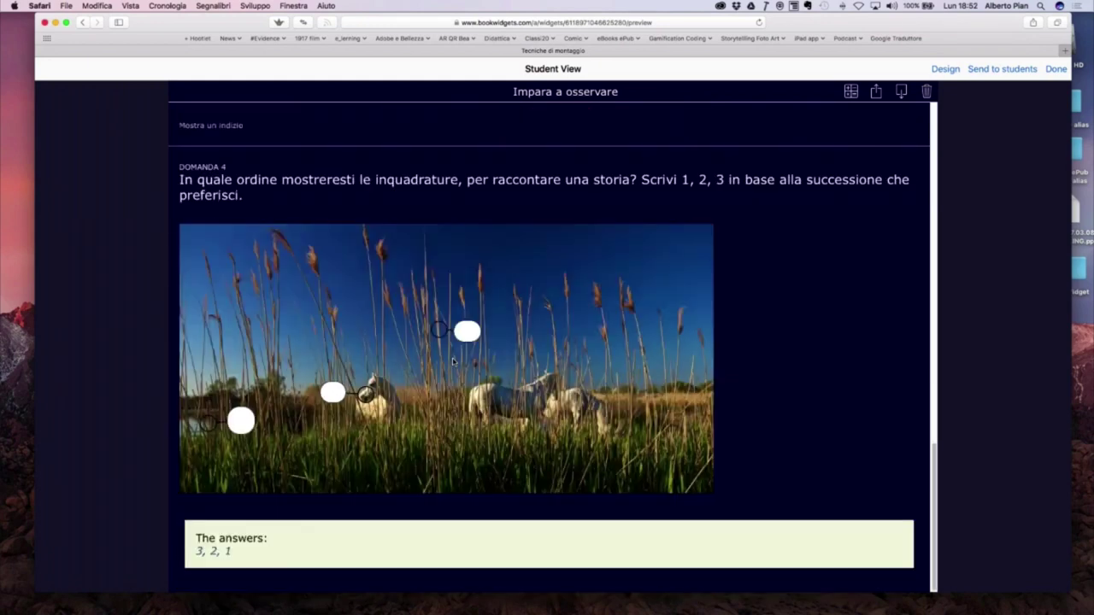
scroll(535, 376, "up", 1)
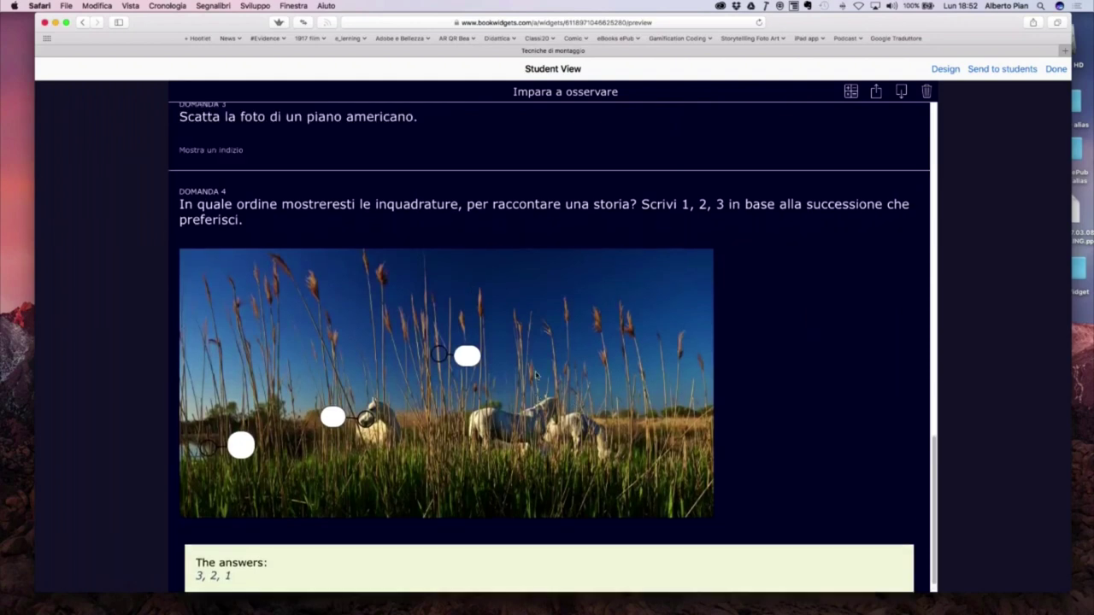
scroll(535, 376, "up", 20)
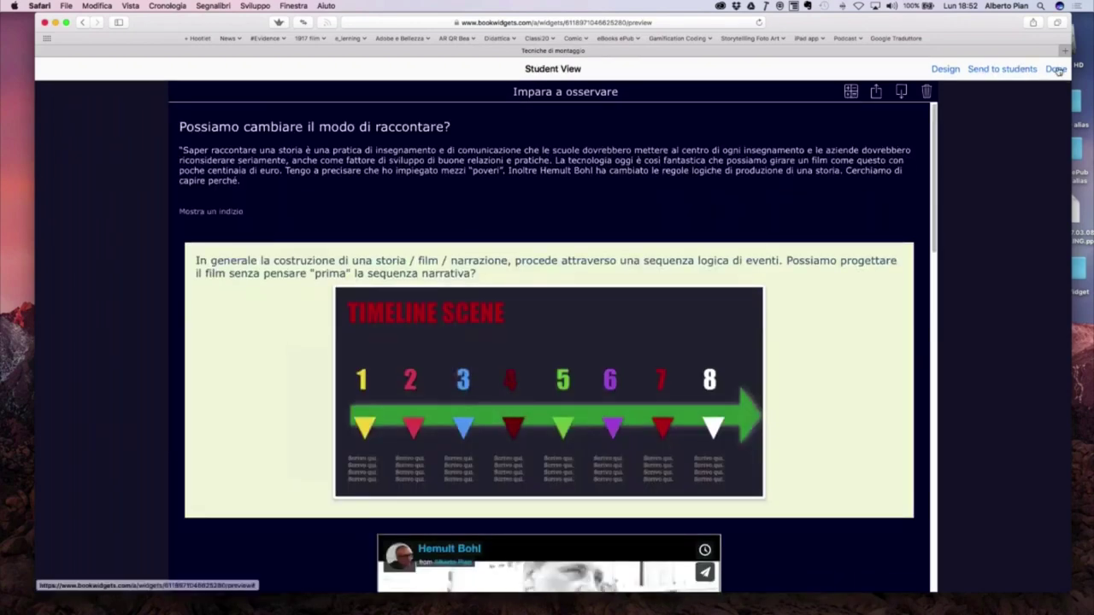
left_click(1057, 70)
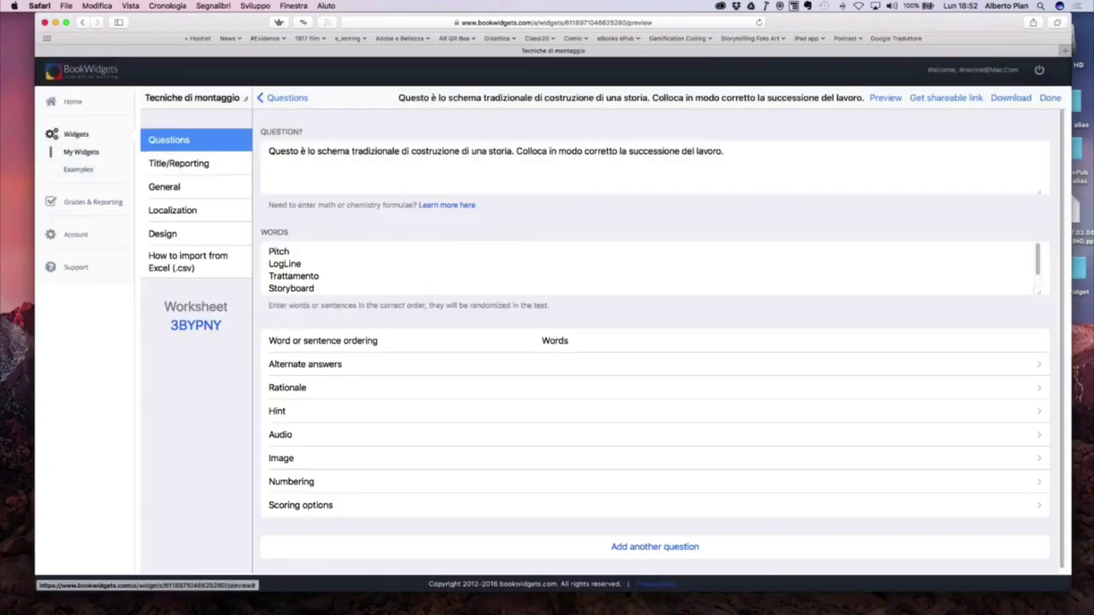
Open the unnamed worksheet from the account's own widgets and add another Annotate picture question to it.
left_click(82, 152)
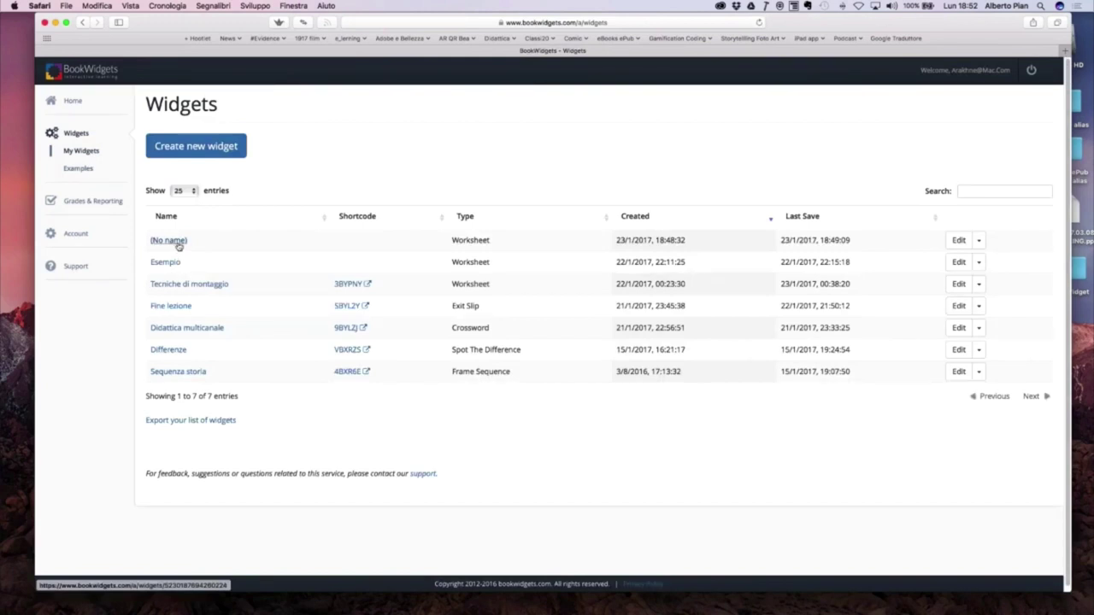
left_click(177, 243)
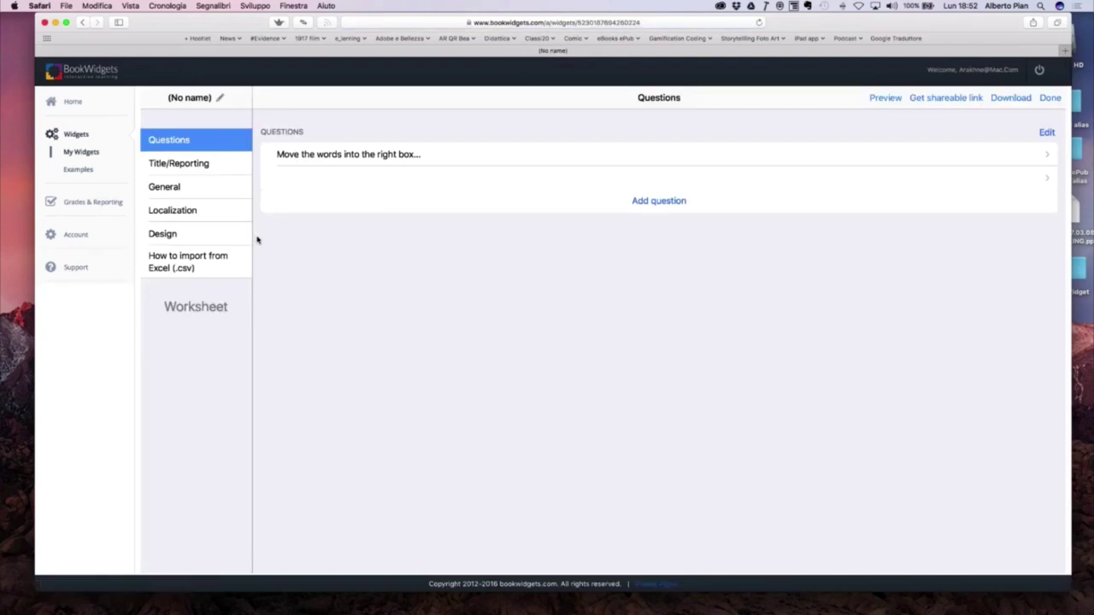
left_click(643, 204)
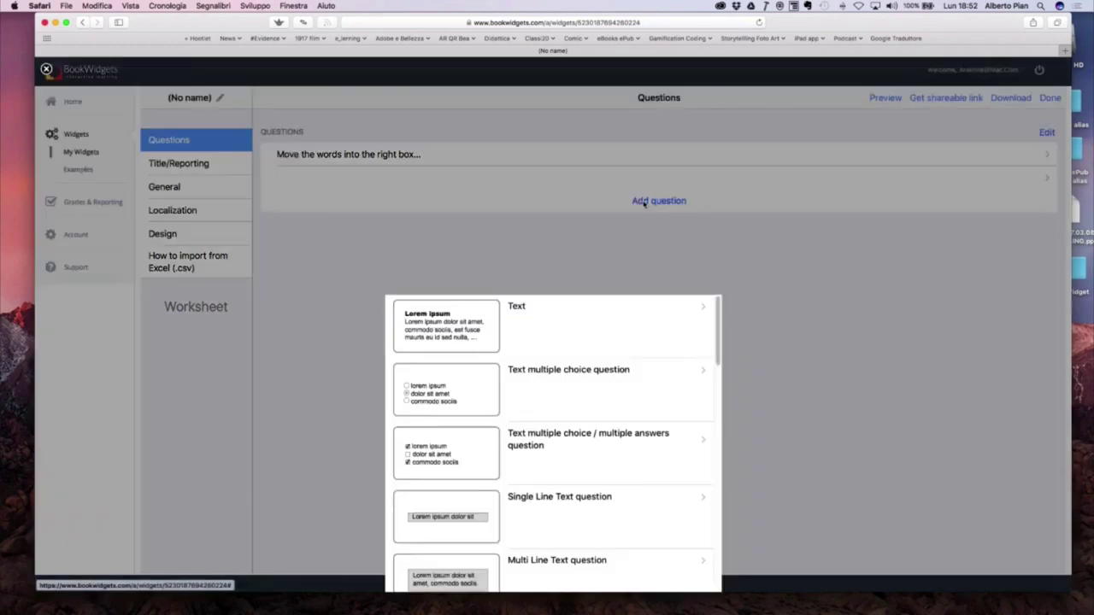
scroll(608, 245, "down", 5)
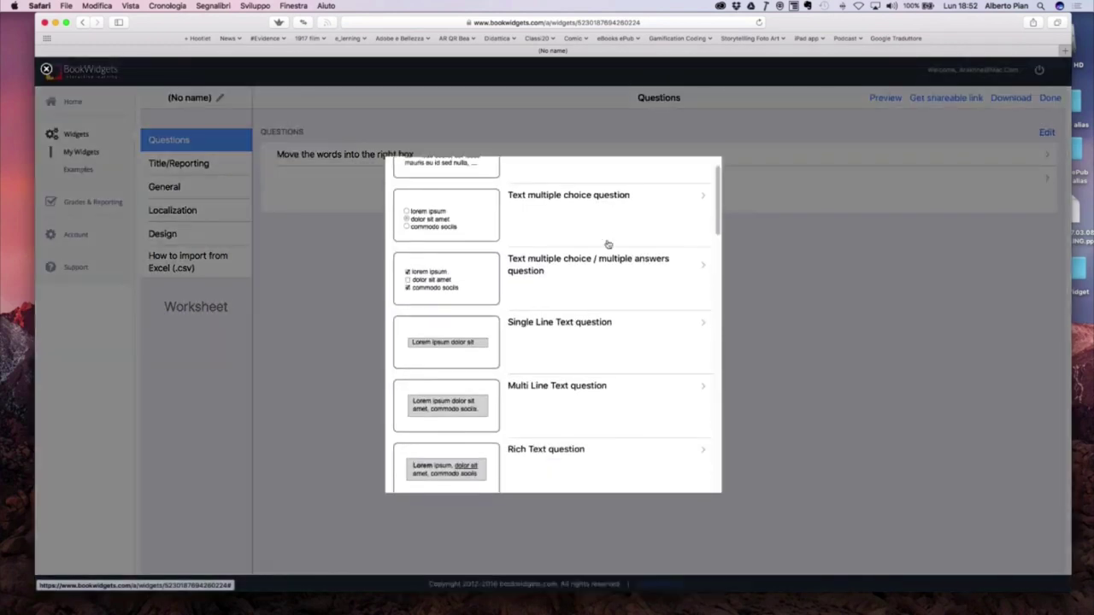
scroll(608, 244, "down", 9)
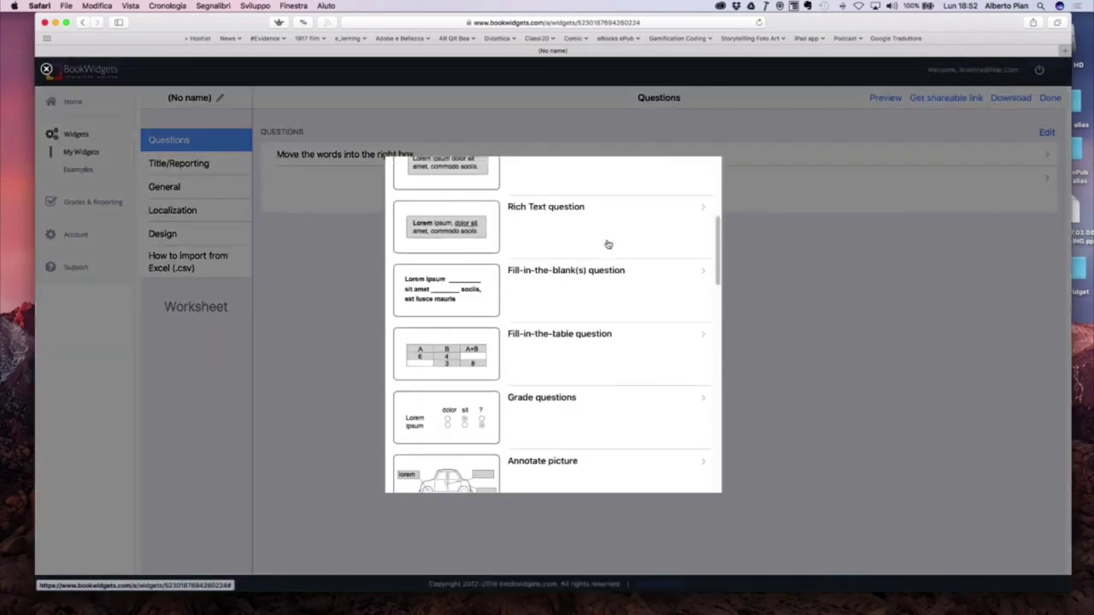
scroll(608, 245, "down", 3)
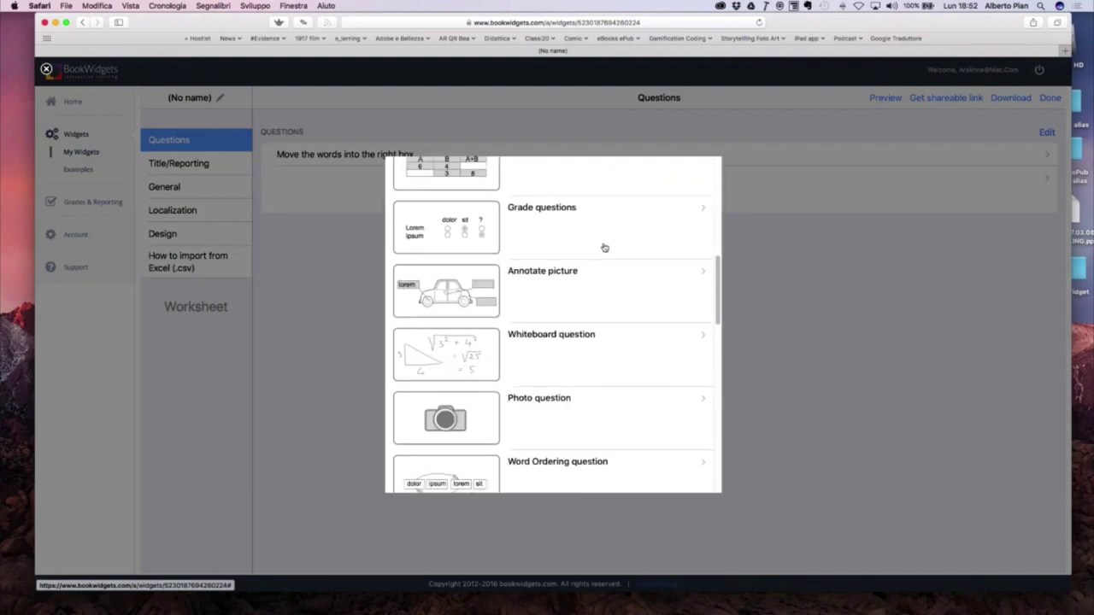
left_click(539, 291)
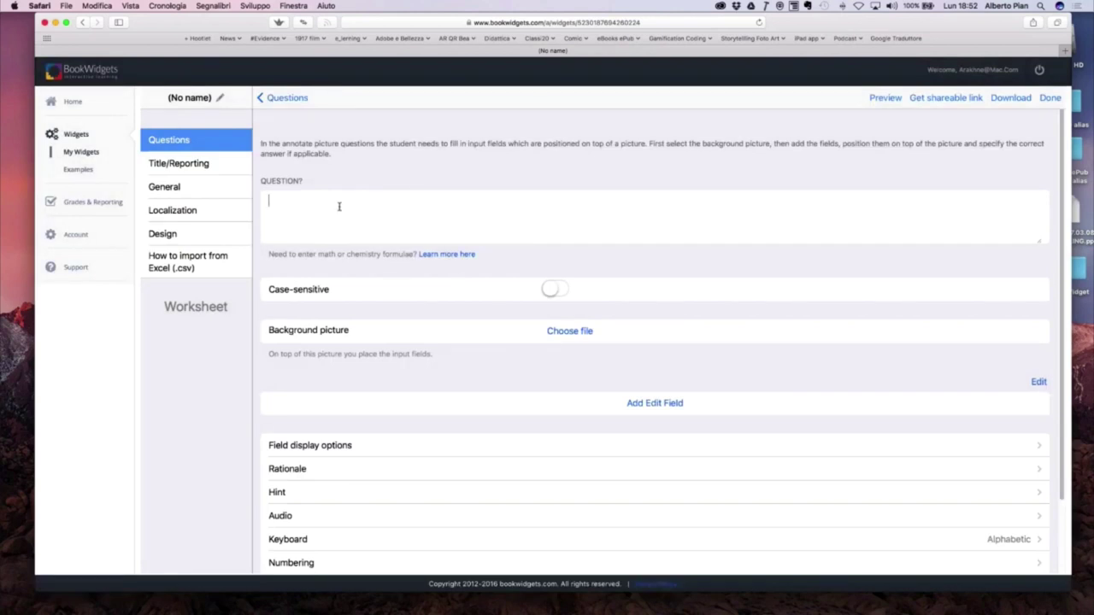
Enter the question text "Stabilisci la sequenza corretta scrivendo il numero progressivo (1,2,3)" for the Annotate picture question.
type("Stabilisci la sequenza corr")
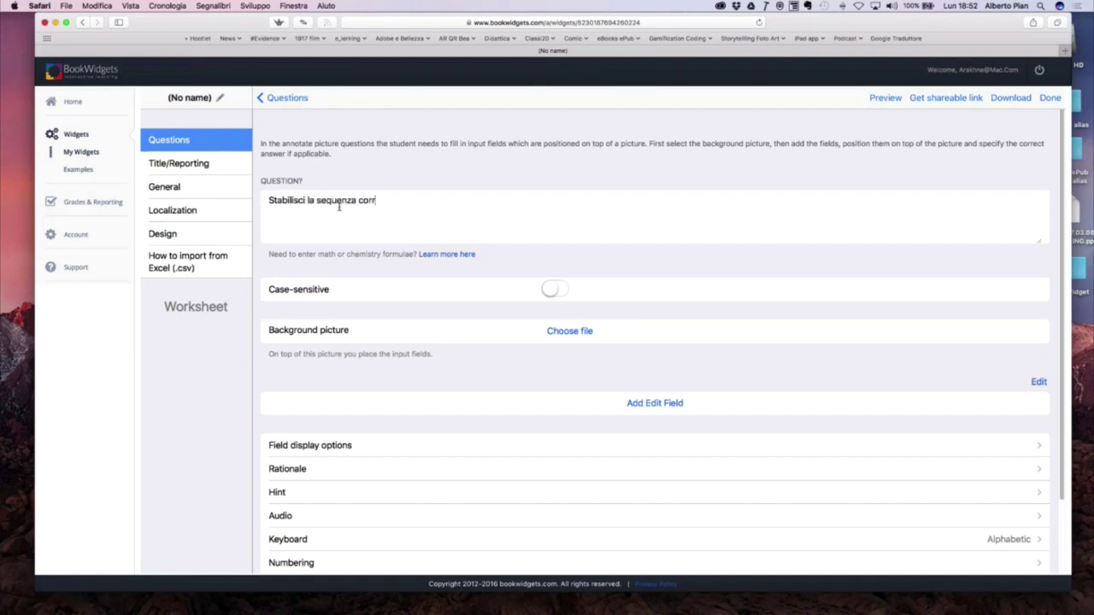
type("etta scrivendo i i numero")
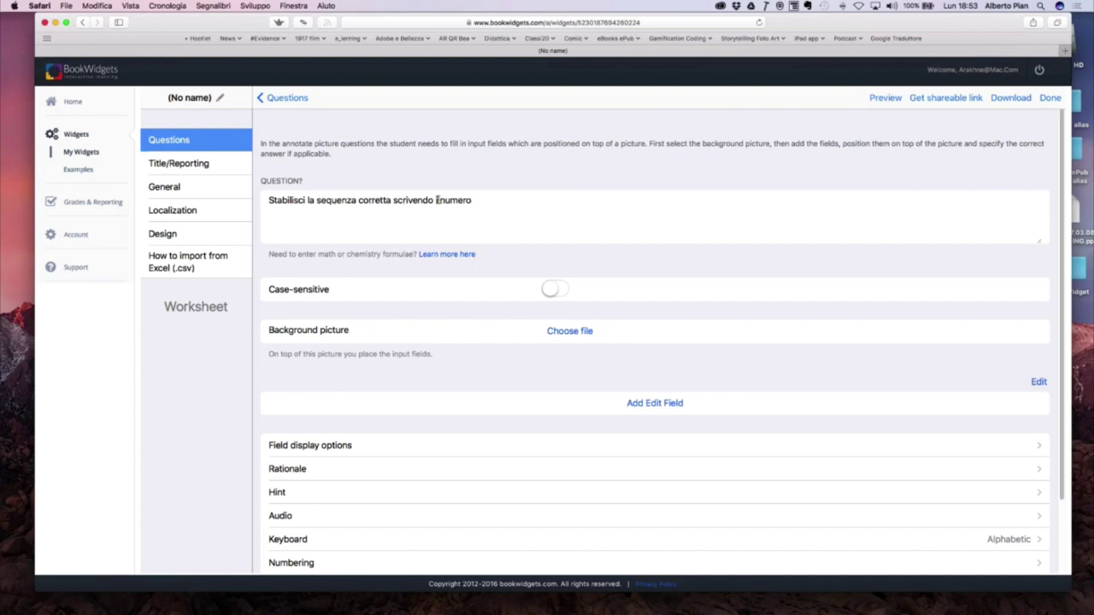
left_click(437, 200)
type("il")
left_click(496, 202)
type("progre")
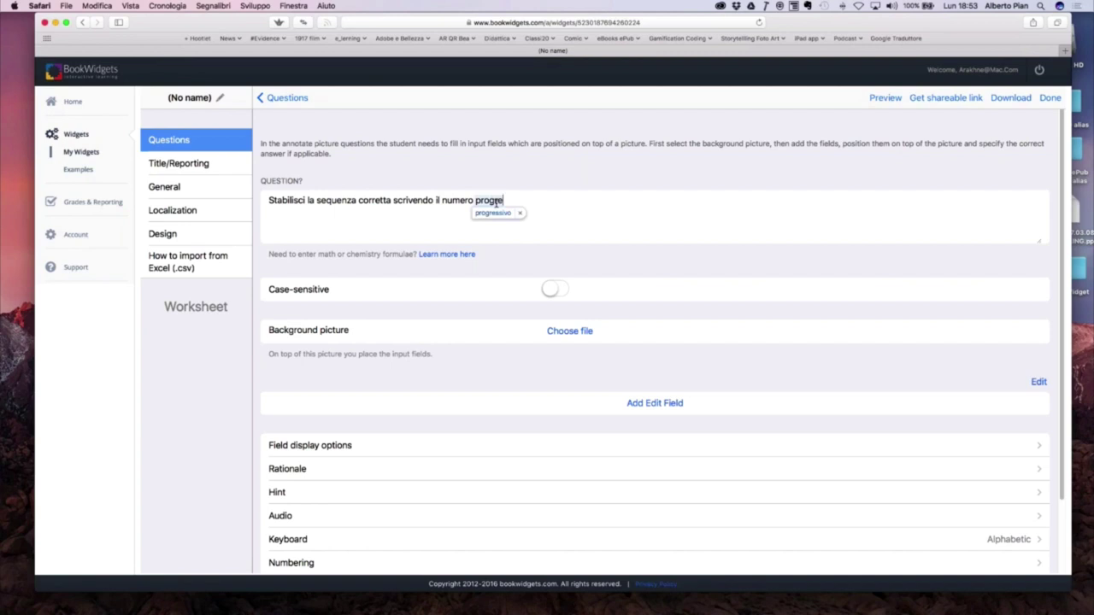
type("ssi")
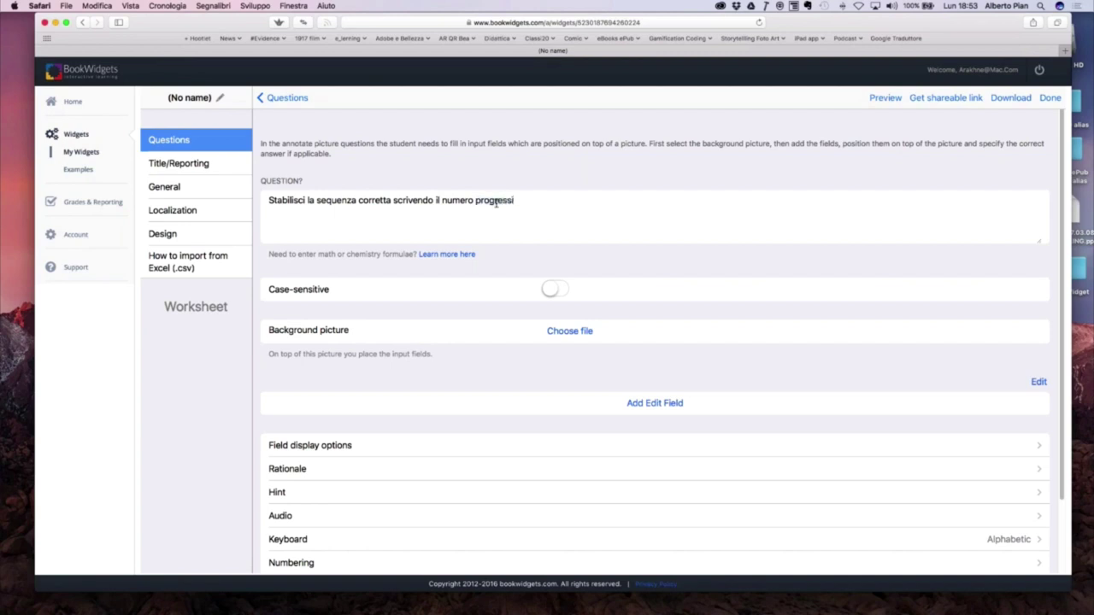
type("vo (1,2,3)")
Set the question's background picture to A.jpg from the BookWidget folder on the desktop (Scrivania).
scroll(460, 344, "down", 1)
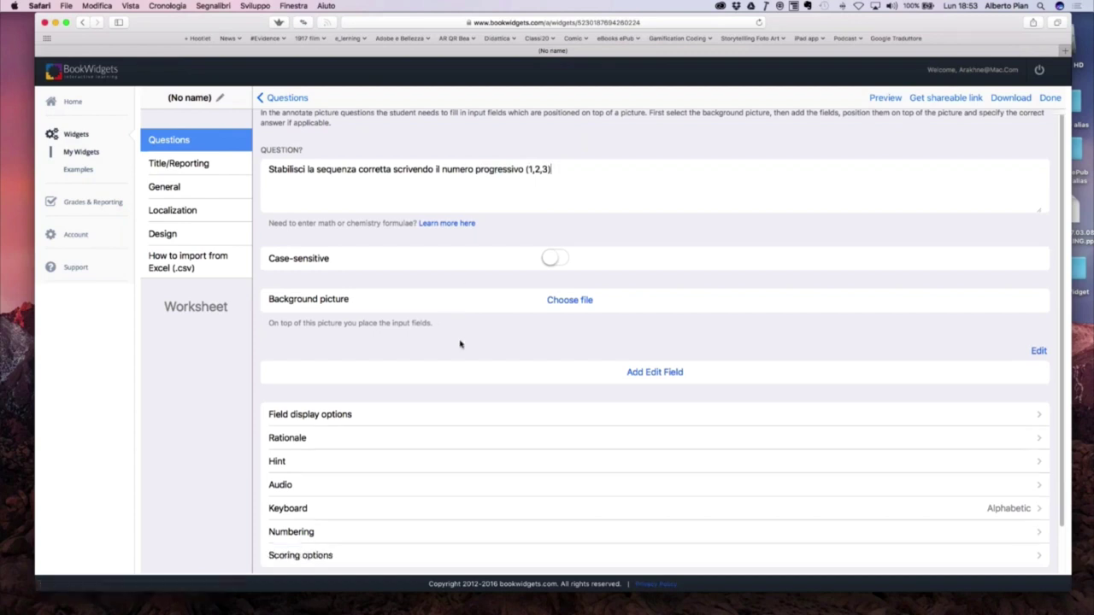
scroll(460, 344, "down", 2)
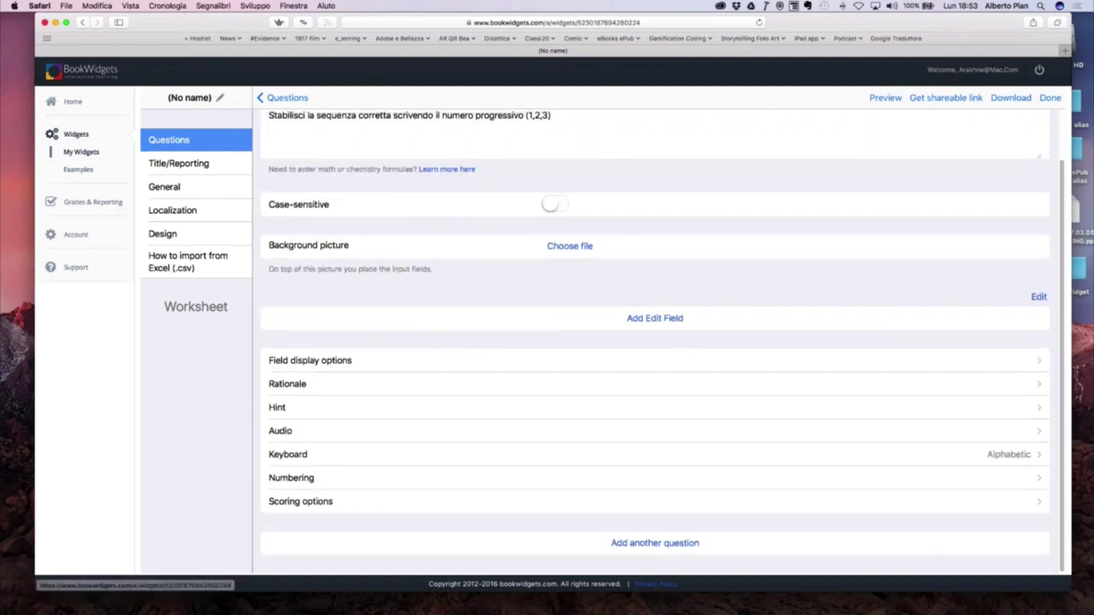
left_click(566, 248)
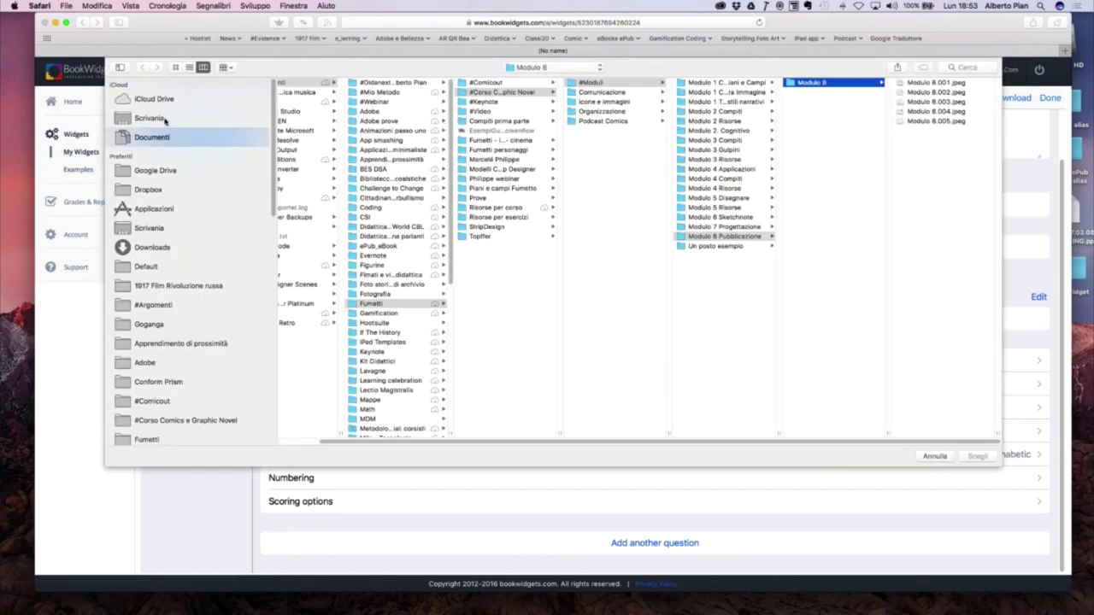
left_click(166, 120)
left_click(336, 86)
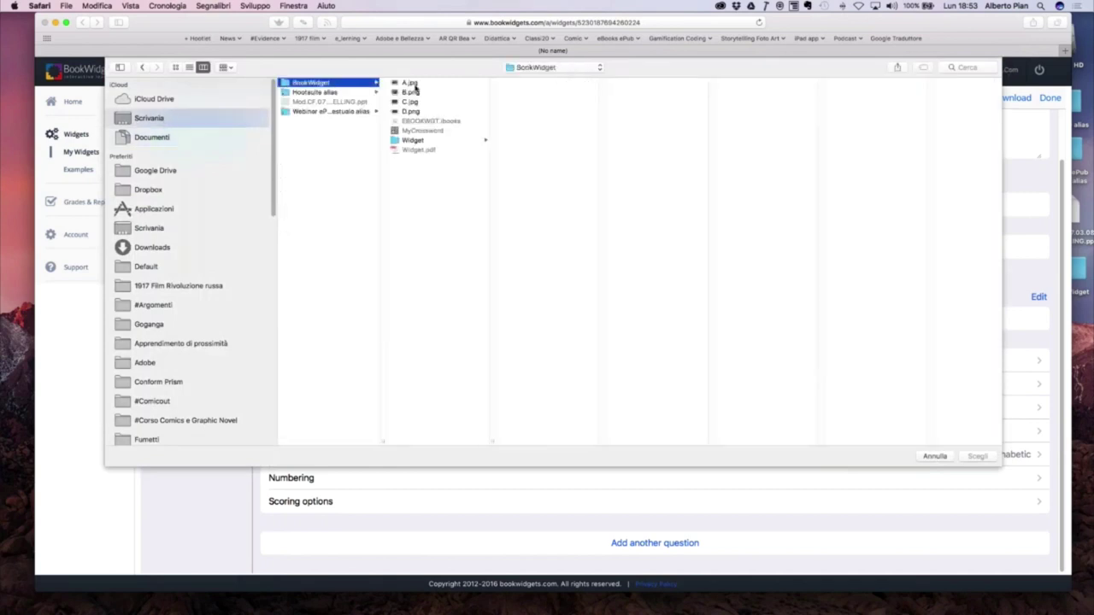
left_click(414, 85)
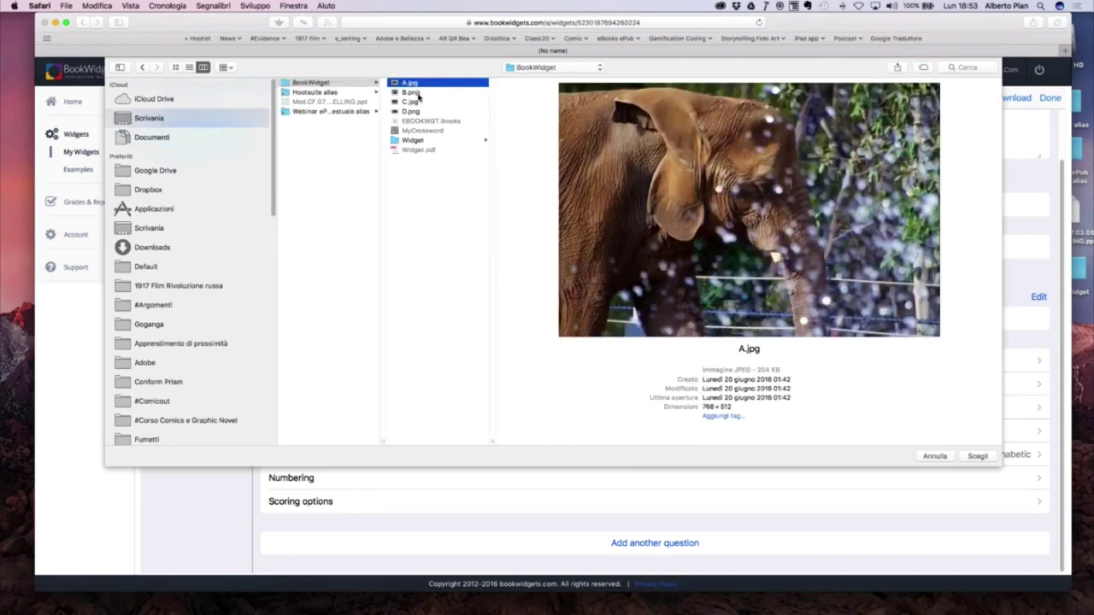
left_click(983, 457)
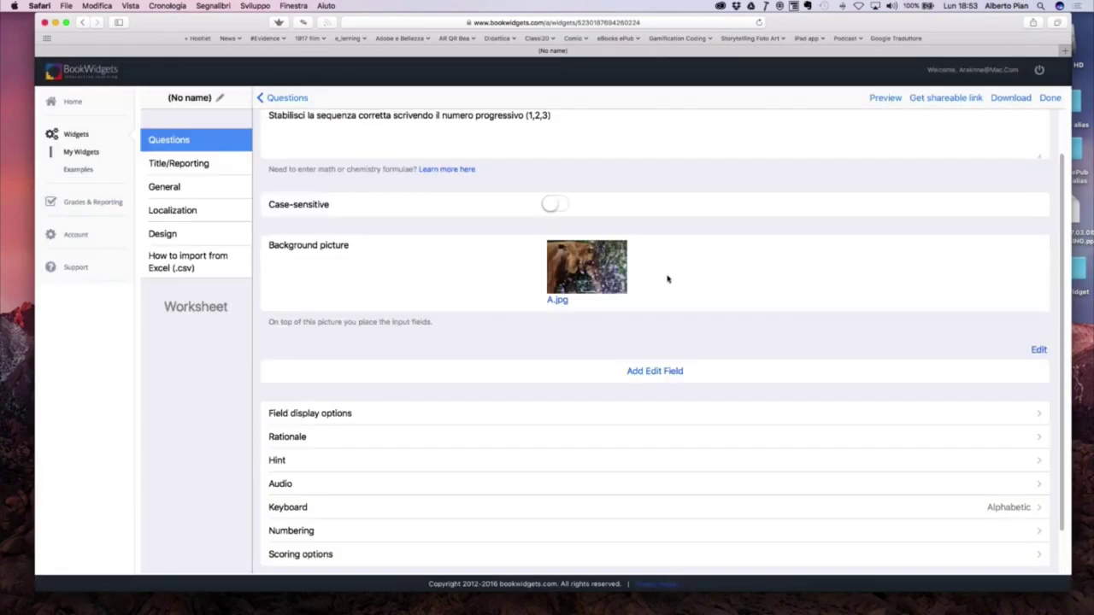
Add an edit field about 104 by 52 over the foliage beside the elephant's head, with its marker at about X 670, Y 85.
scroll(668, 279, "down", 3)
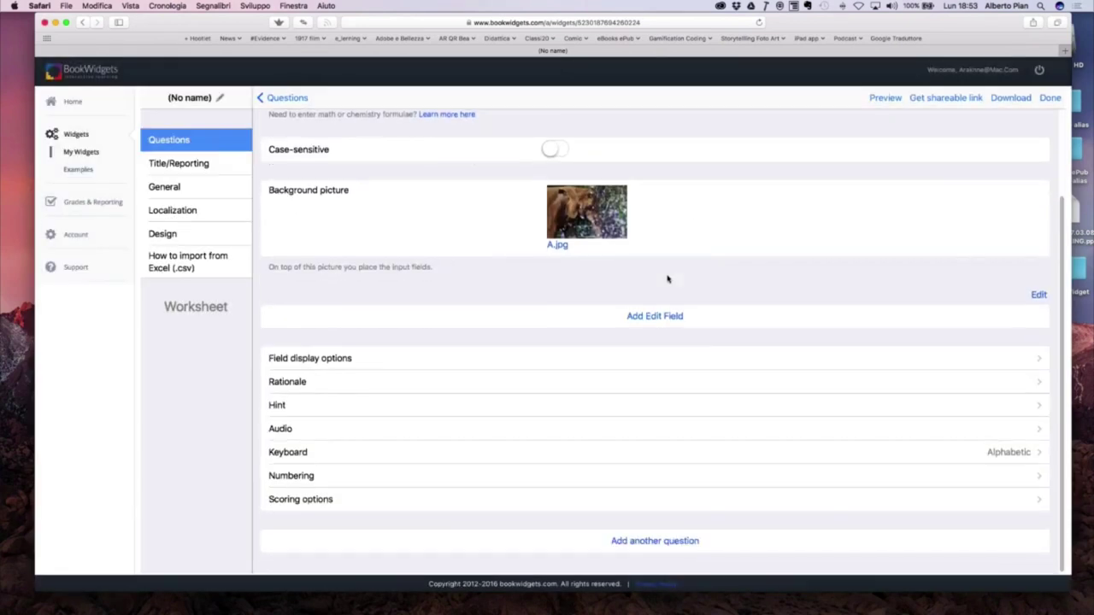
left_click(649, 319)
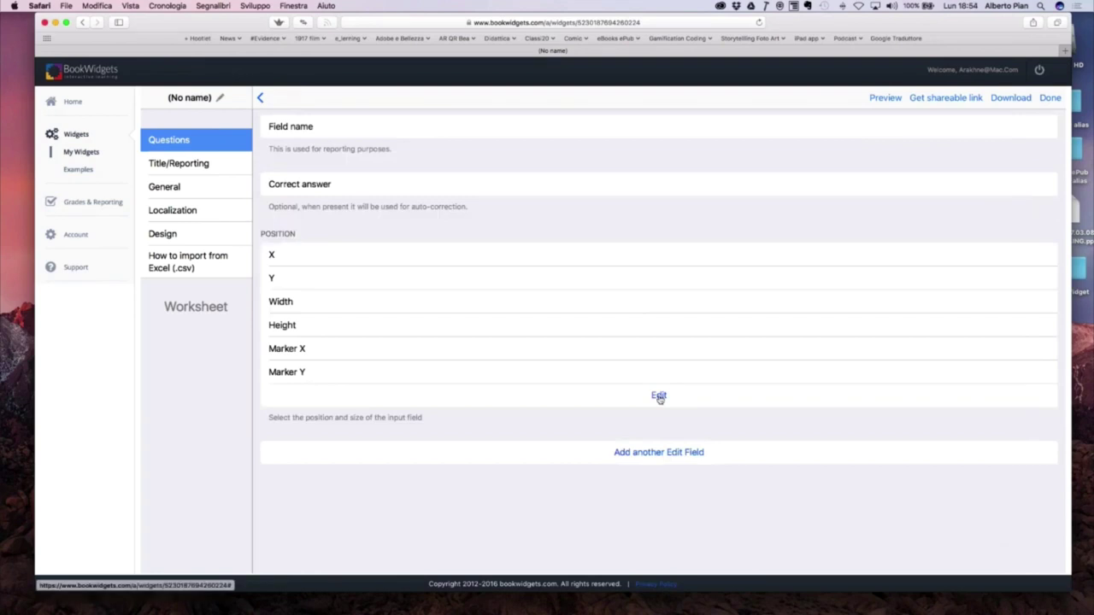
left_click(659, 396)
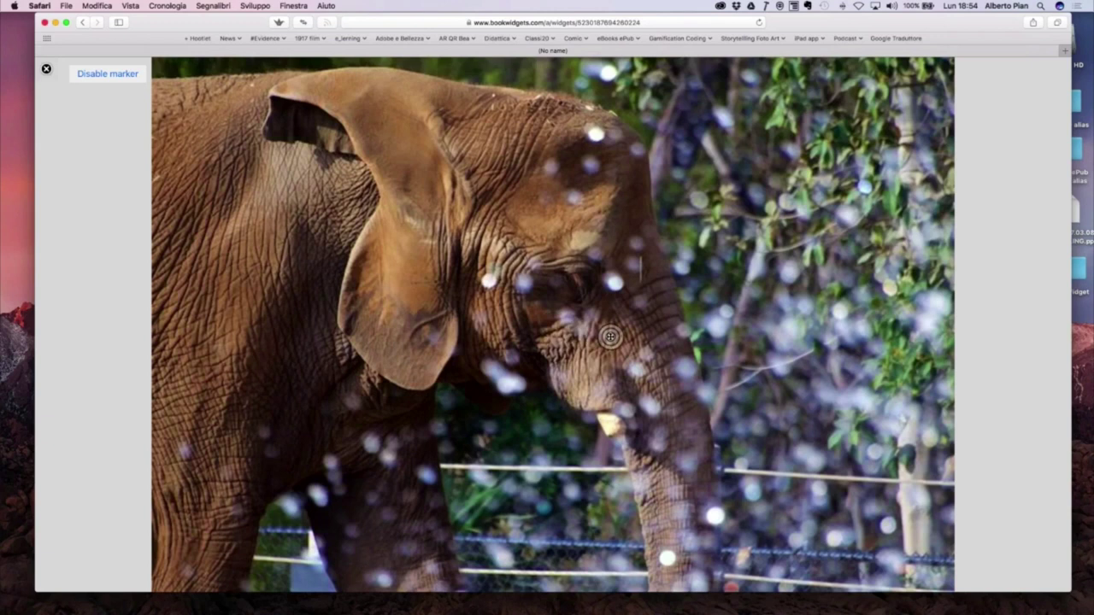
left_click(585, 251)
left_click(852, 145)
mouse_move(701, 109)
left_mouse_down()
mouse_move(748, 155)
mouse_move(811, 162)
left_mouse_up()
left_click_drag(765, 130, 776, 134)
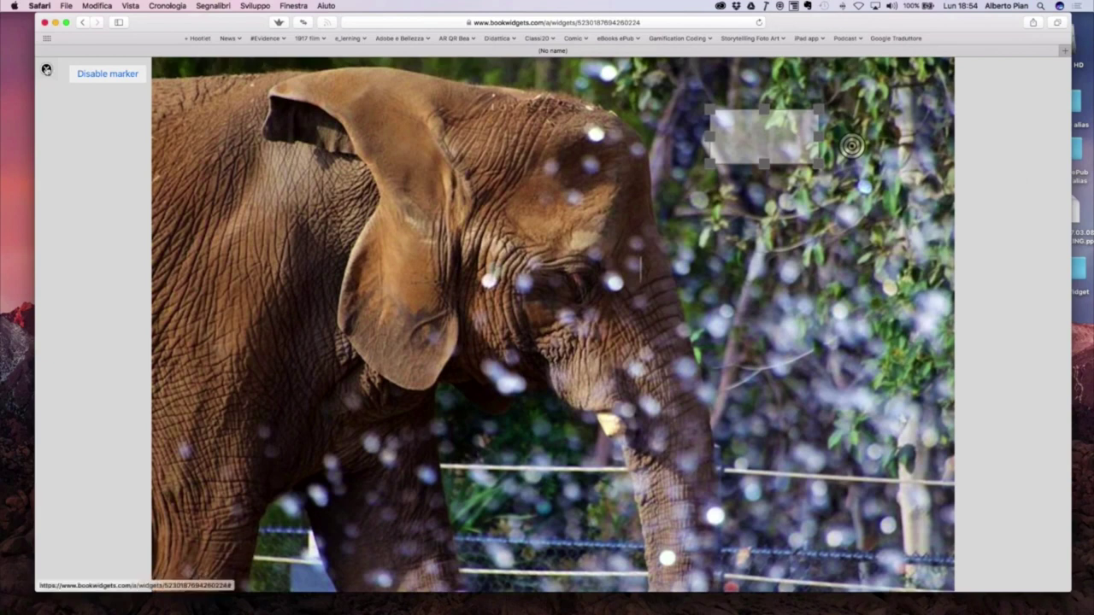
left_click(46, 69)
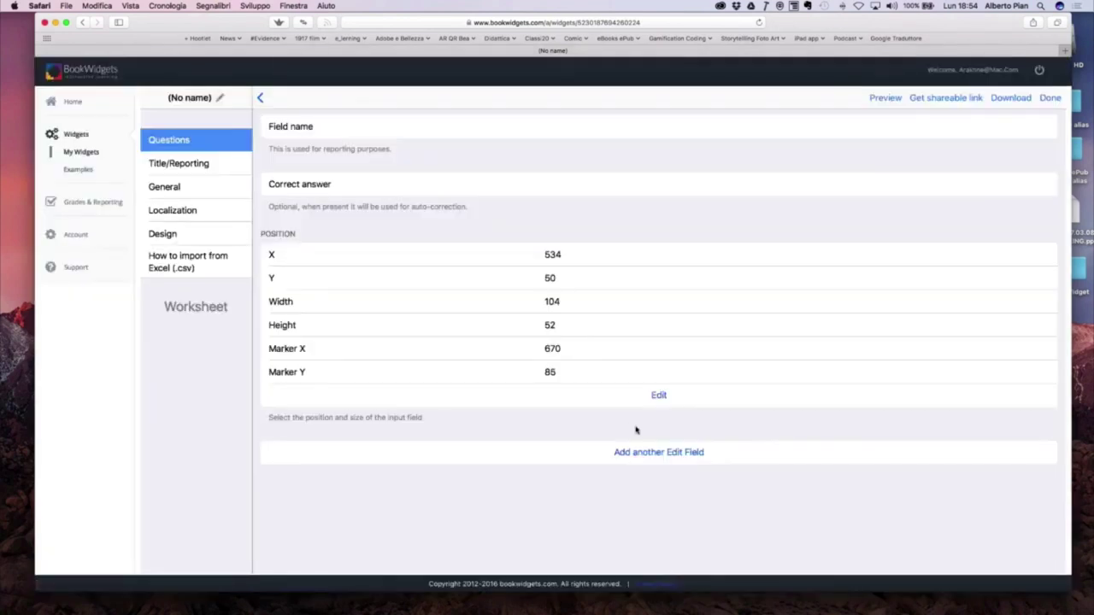
Add a second edit field about 105 by 63 between the elephant's ear and eye, with its marker at about X 415, Y 250.
left_click(656, 453)
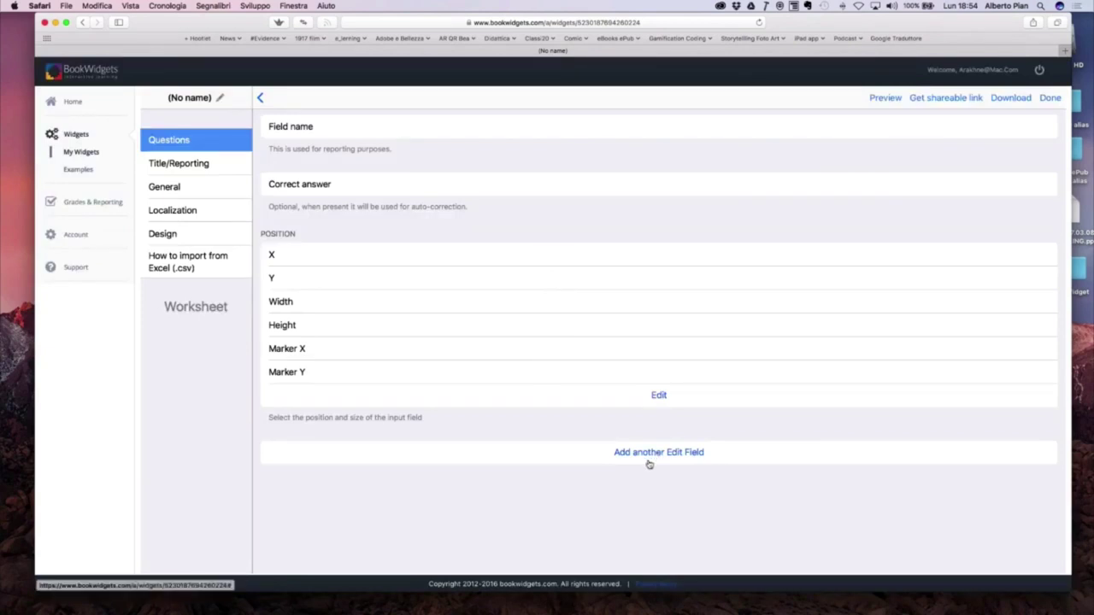
left_click(658, 397)
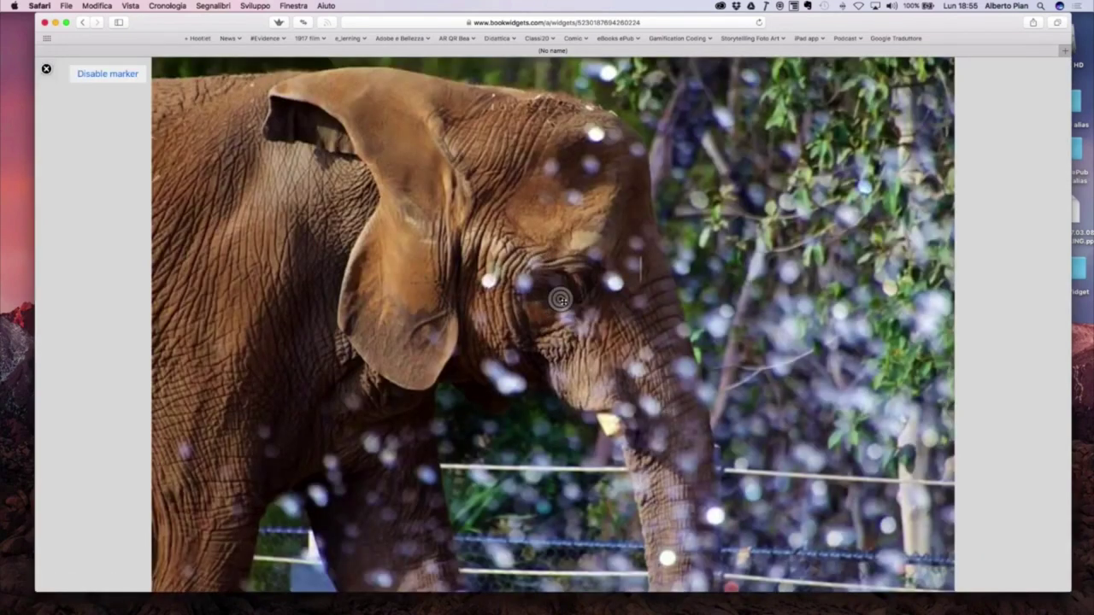
left_click(586, 317)
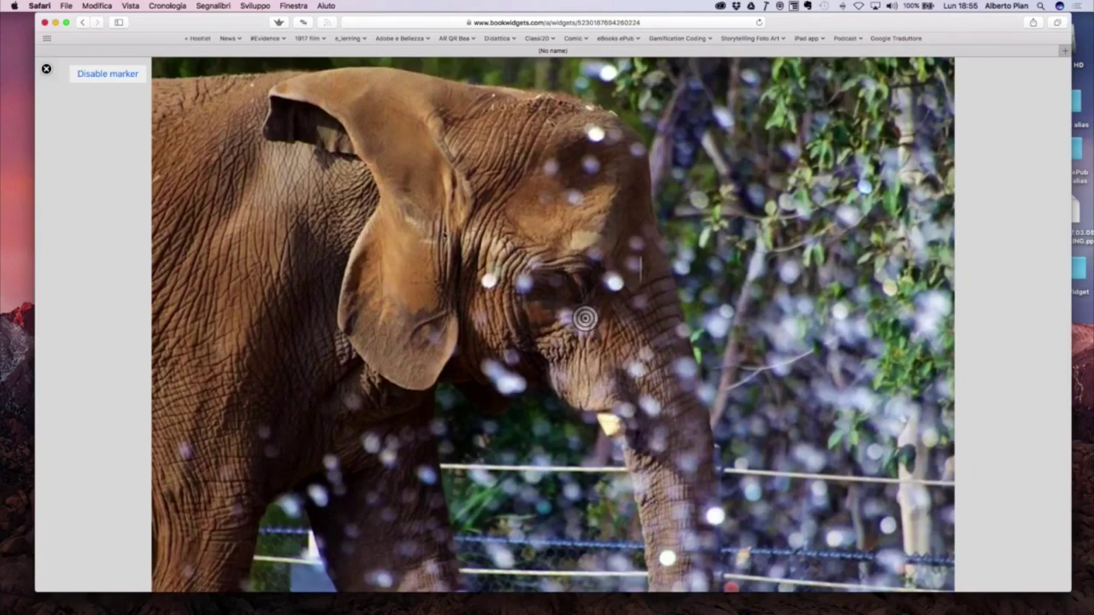
left_click_drag(454, 281, 553, 297)
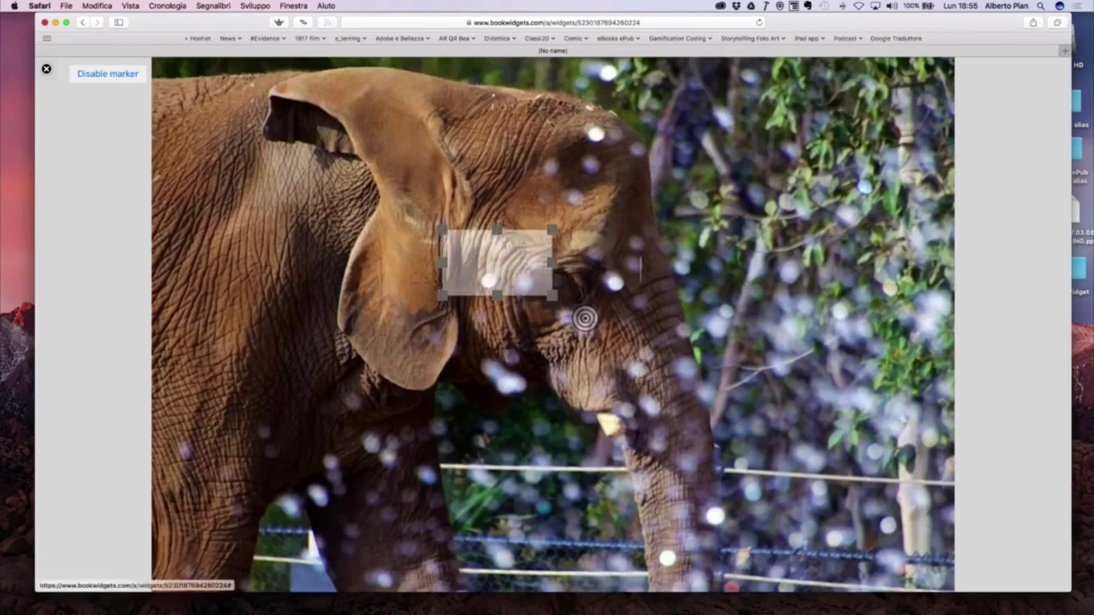
left_click(47, 70)
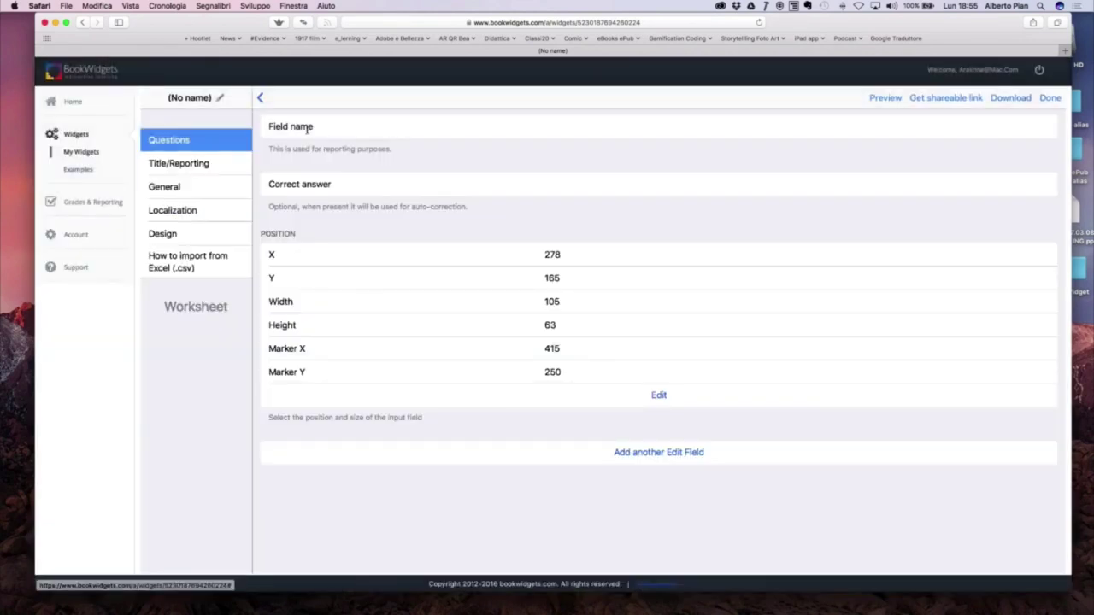
Name the second edit field "Mostra le sequenze dell'elefante" and return to the Annotate picture question's settings.
left_click(588, 125)
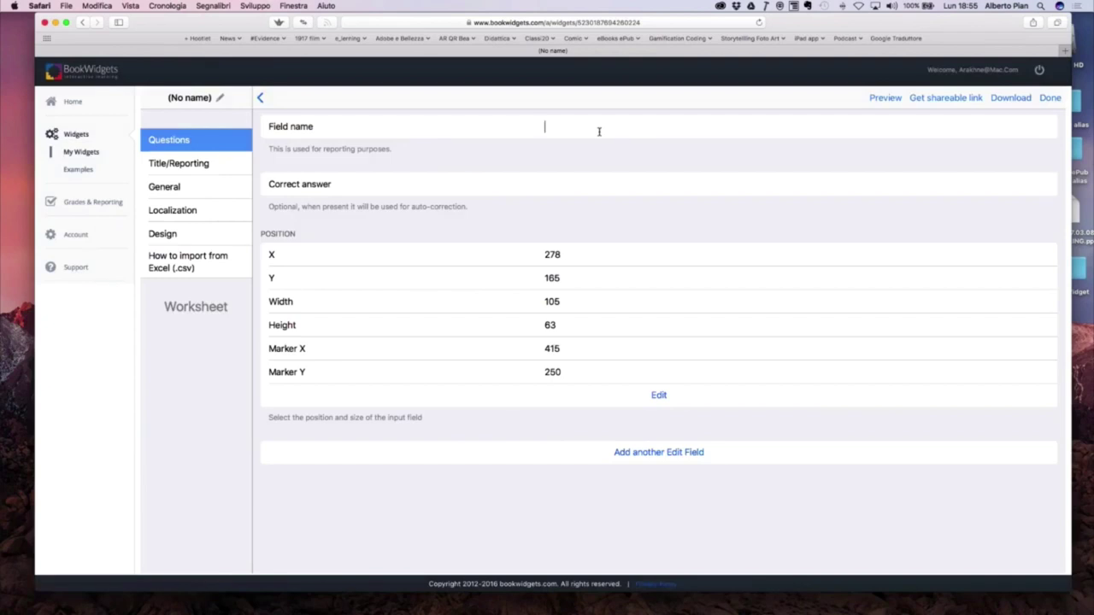
type("Mostra le sequenze dell'ele")
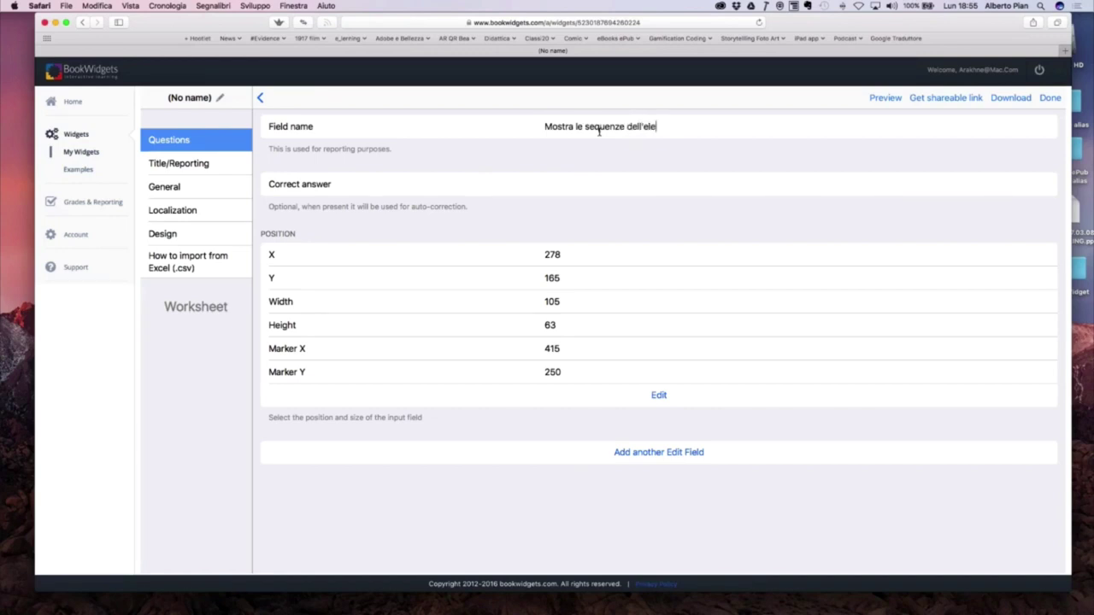
type("fante")
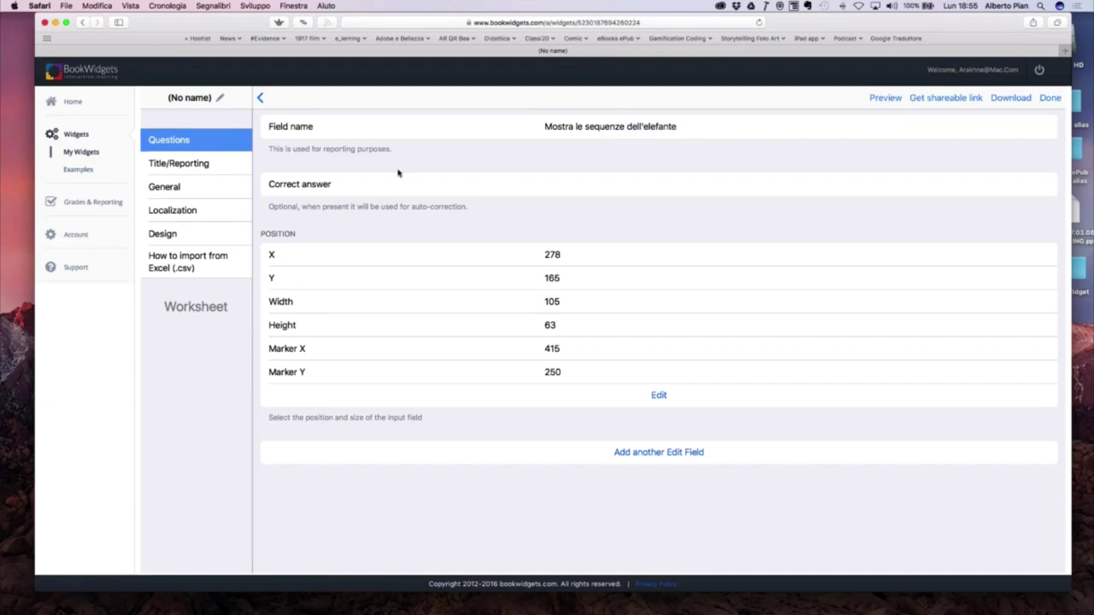
left_click(263, 102)
scroll(506, 351, "down", 1)
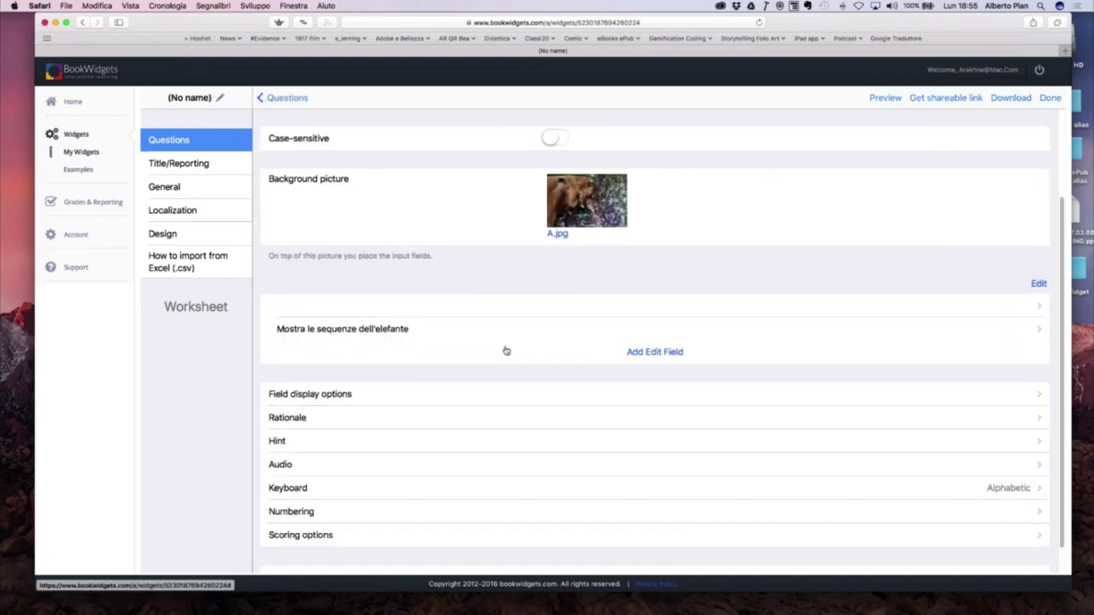
Preview the worksheet as a student, look over the frog exercise and the elephant picture question, and close the preview.
left_click(884, 102)
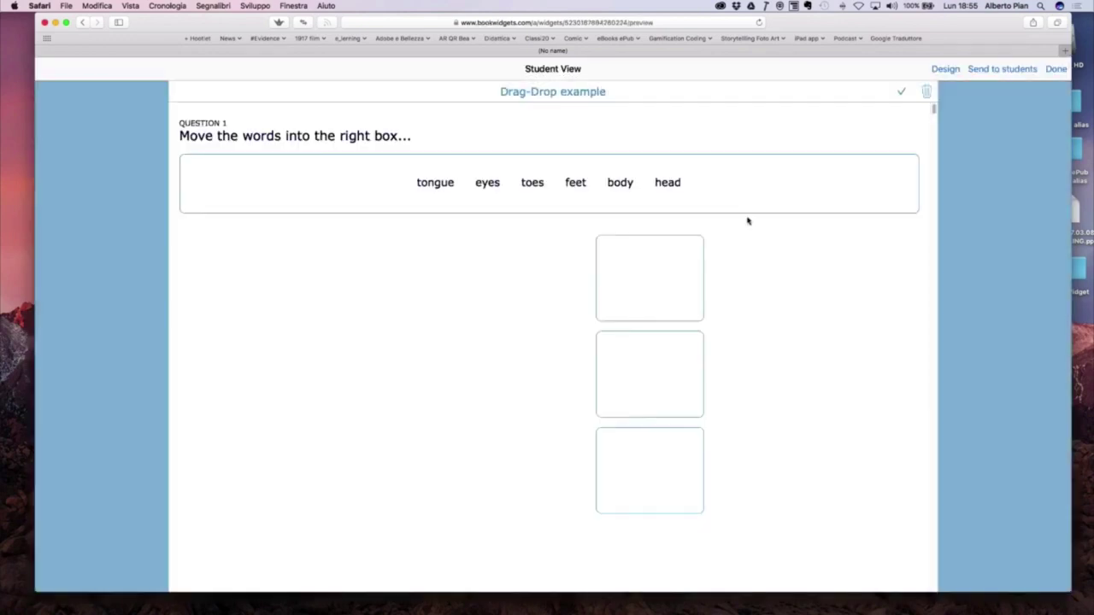
scroll(757, 249, "down", 10)
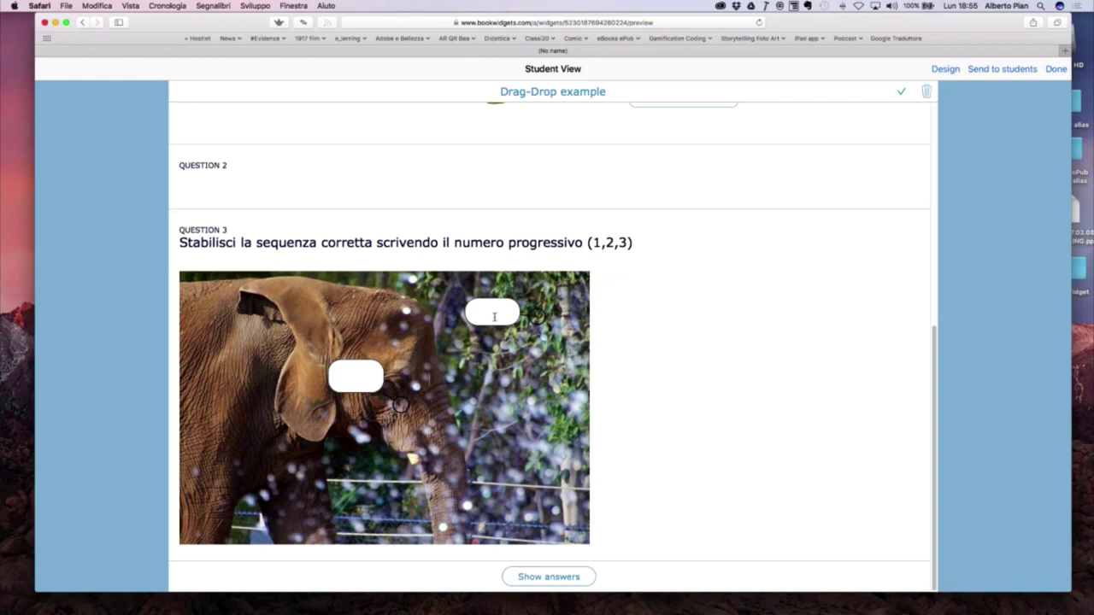
scroll(685, 337, "up", 10)
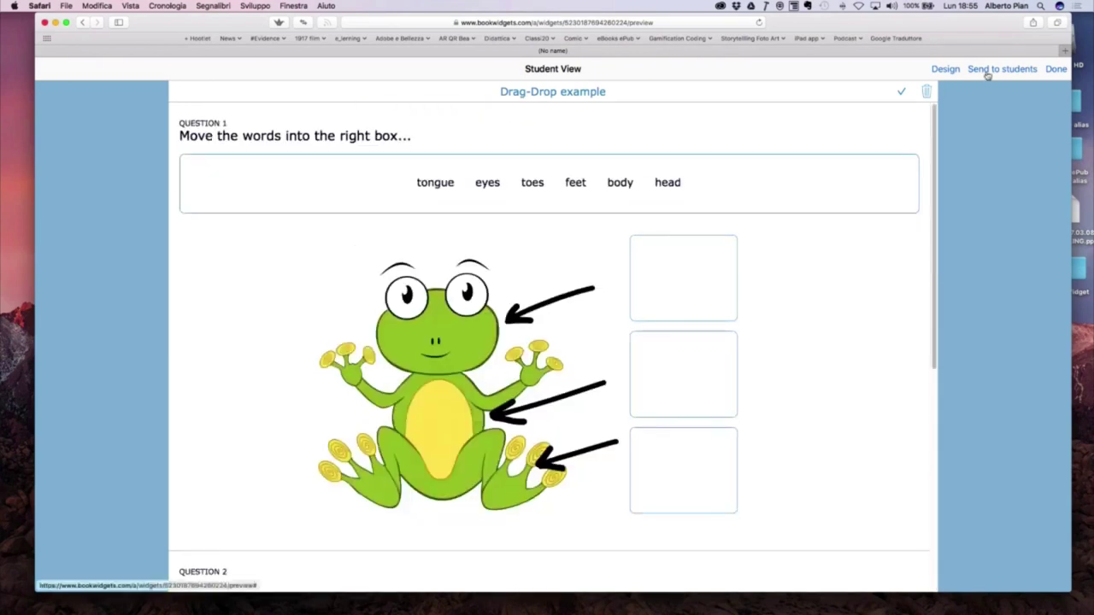
left_click(1057, 69)
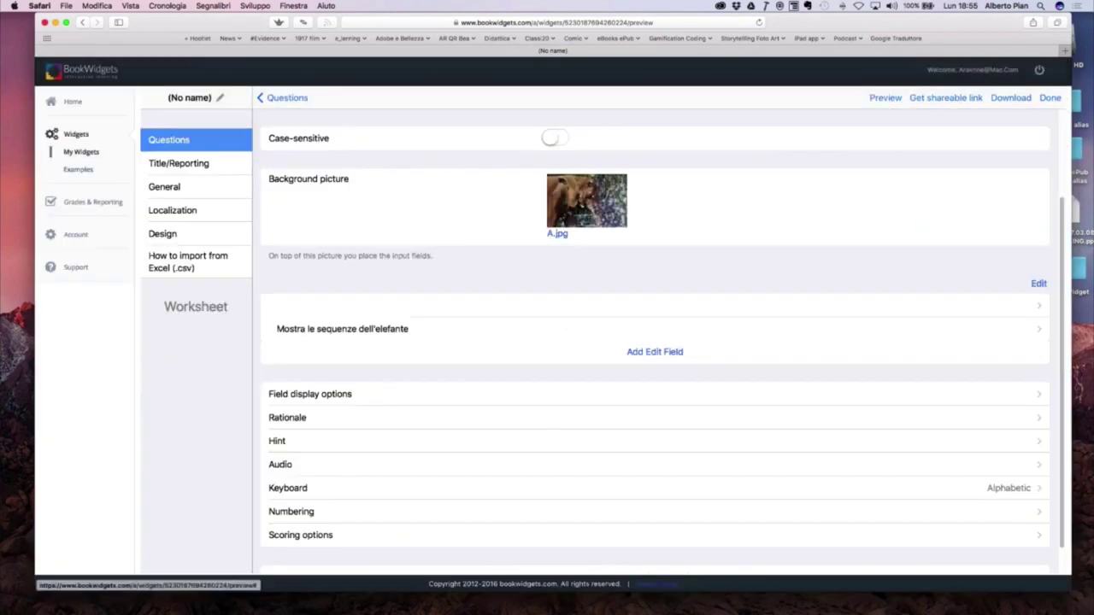
Open the widget examples and copy the Crossword (Animals) example into the account.
left_click(80, 152)
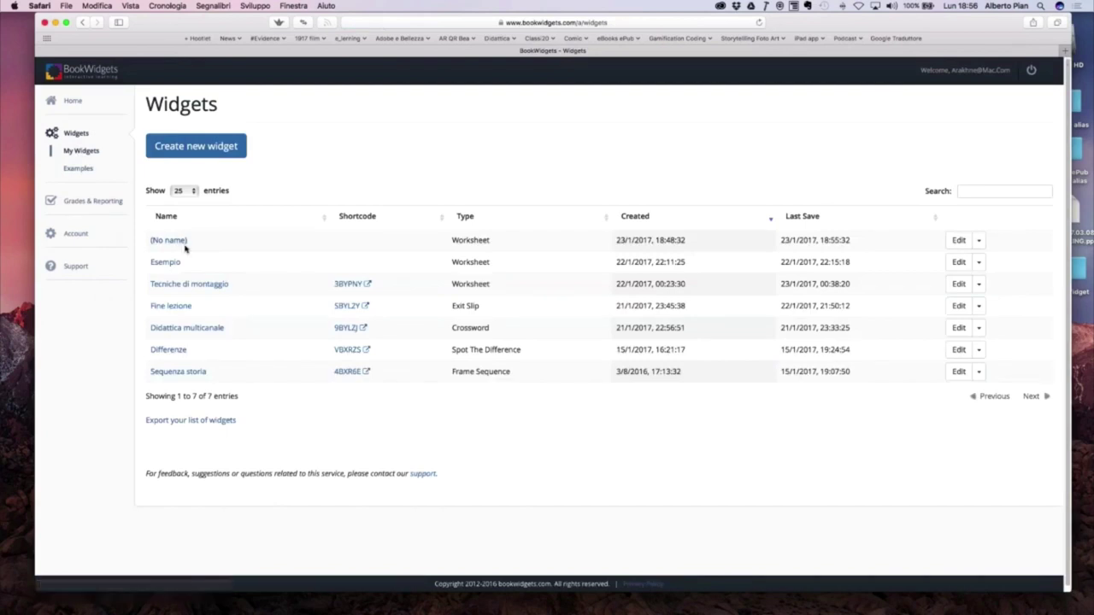
left_click(79, 169)
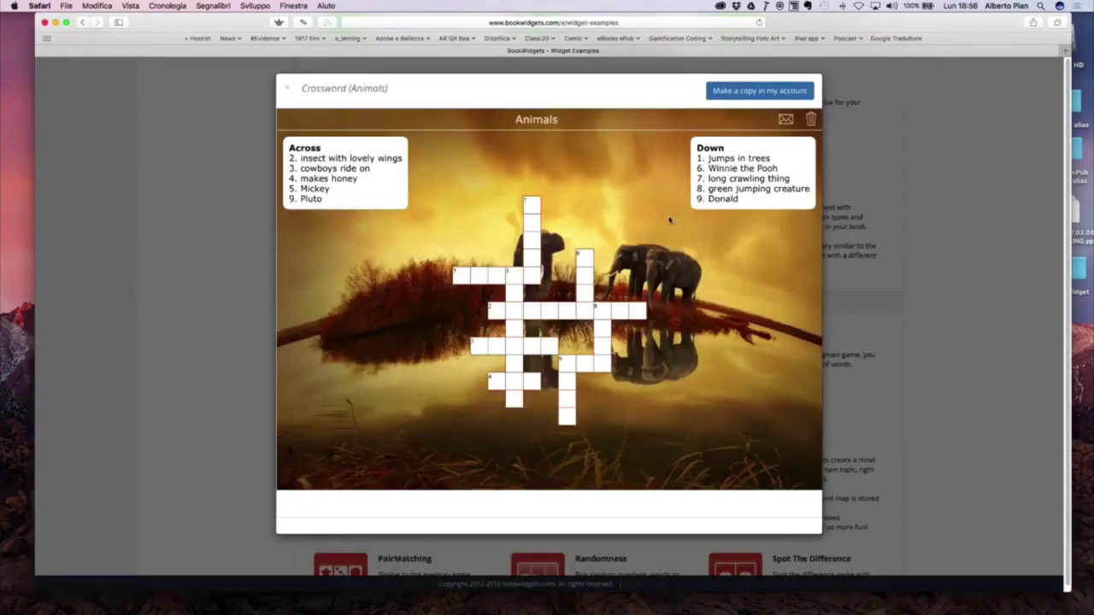
left_click(770, 94)
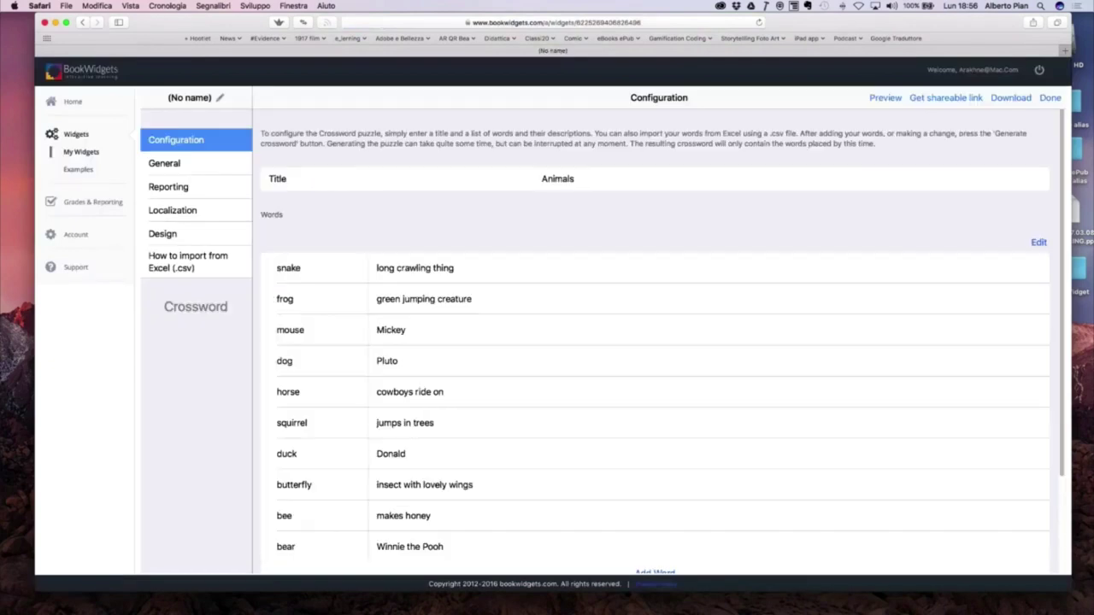
Look over the Animals crossword's word list, add an empty word row after "bear", and generate the puzzle.
scroll(499, 285, "down", 3)
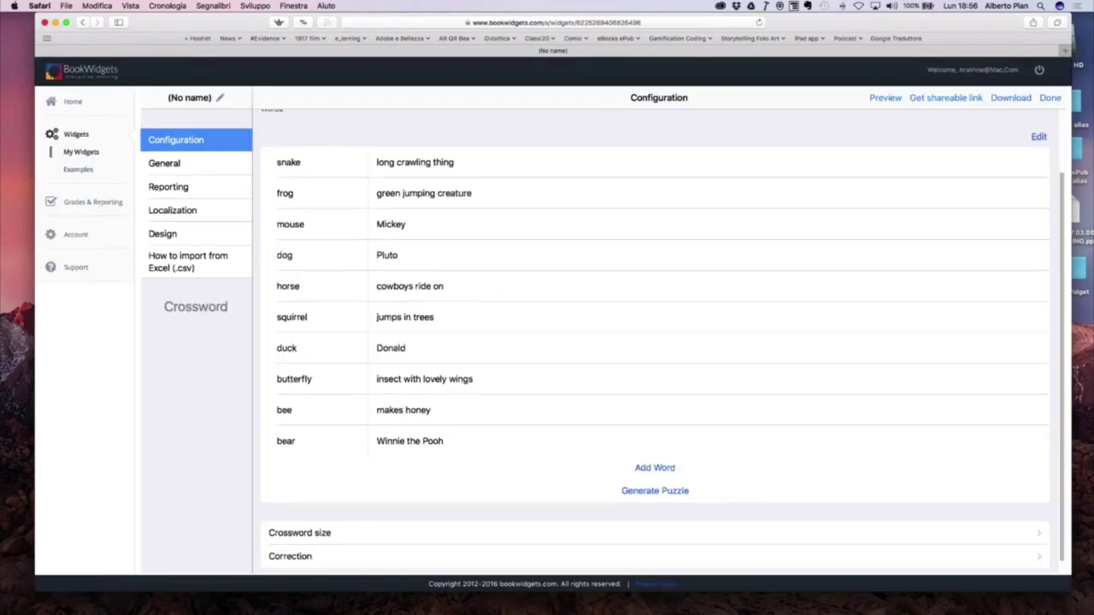
triple_click(303, 150)
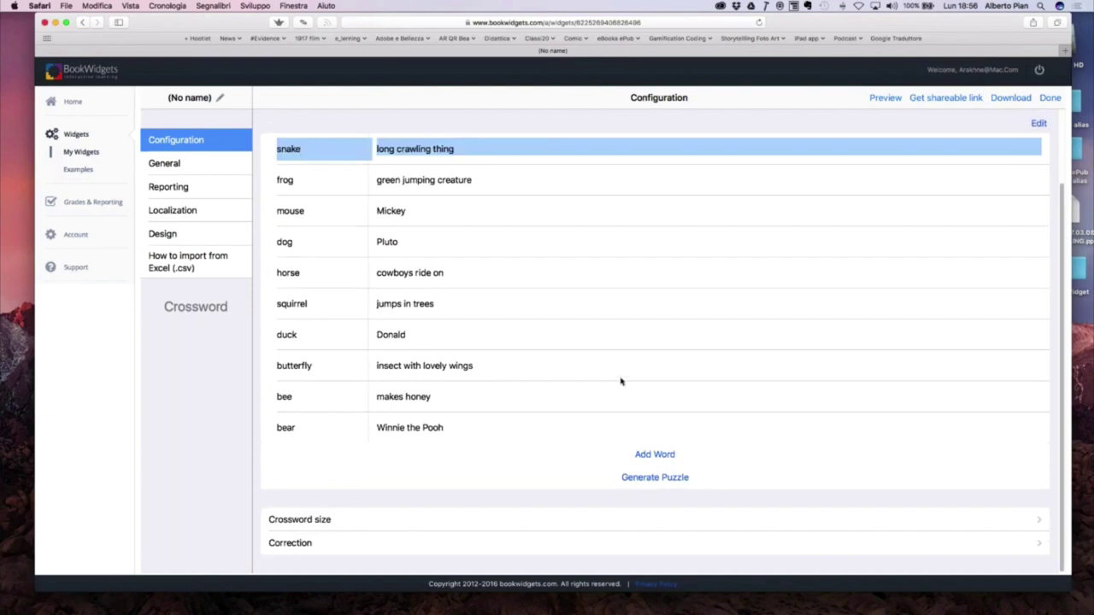
scroll(621, 382, "up", 3)
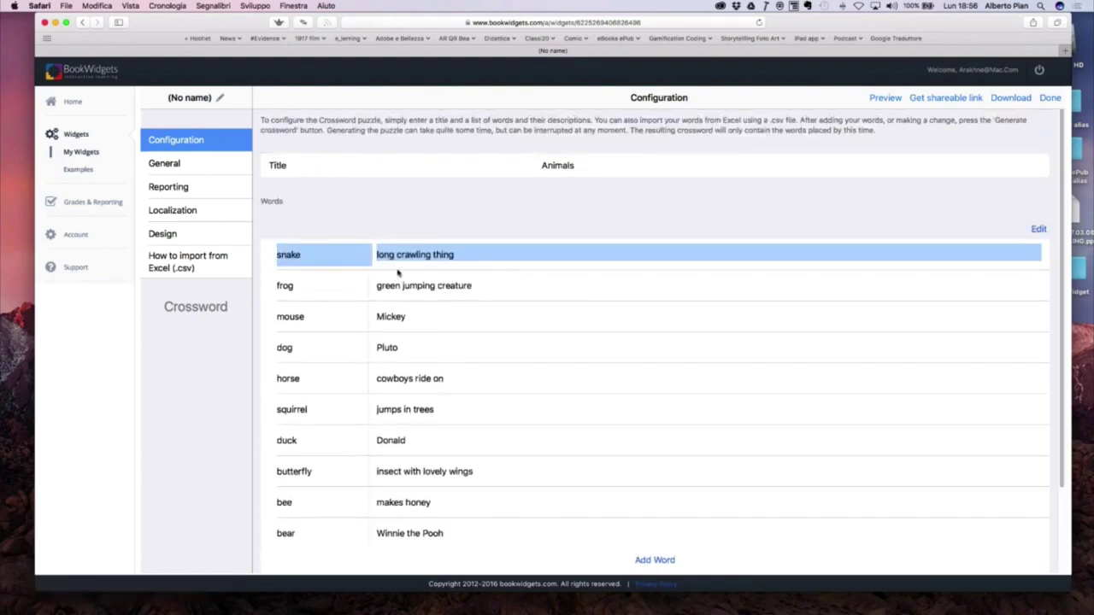
scroll(398, 274, "down", 3)
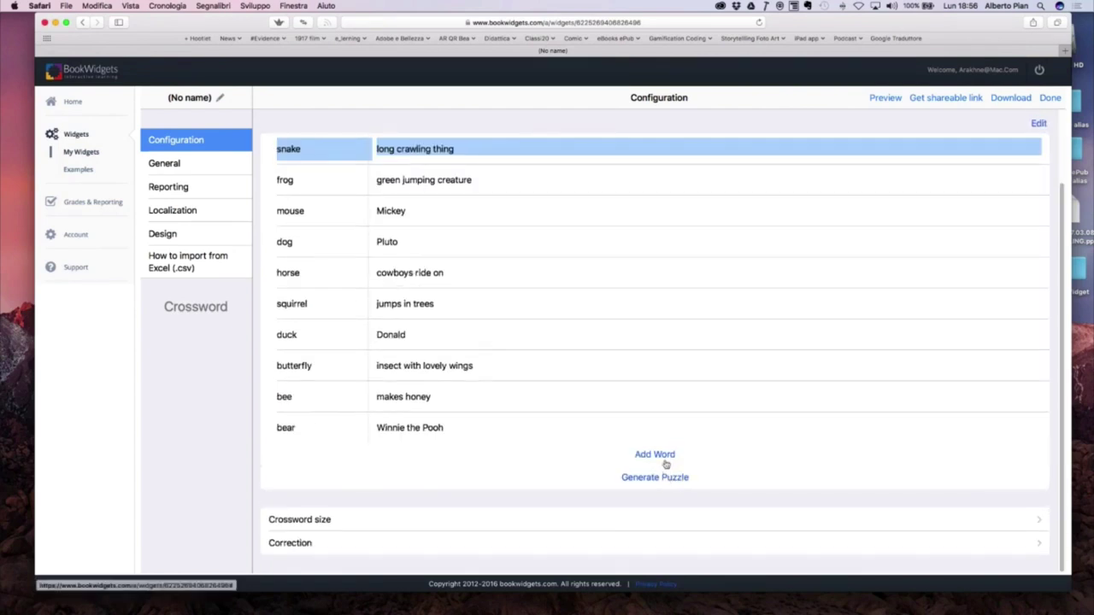
left_click(664, 462)
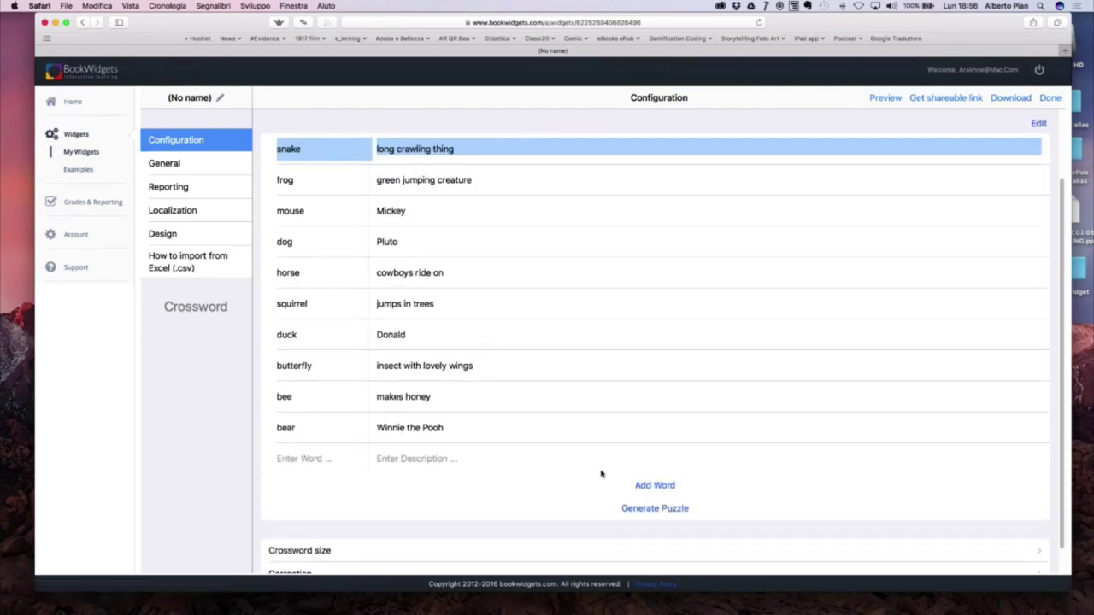
scroll(601, 471, "down", 1)
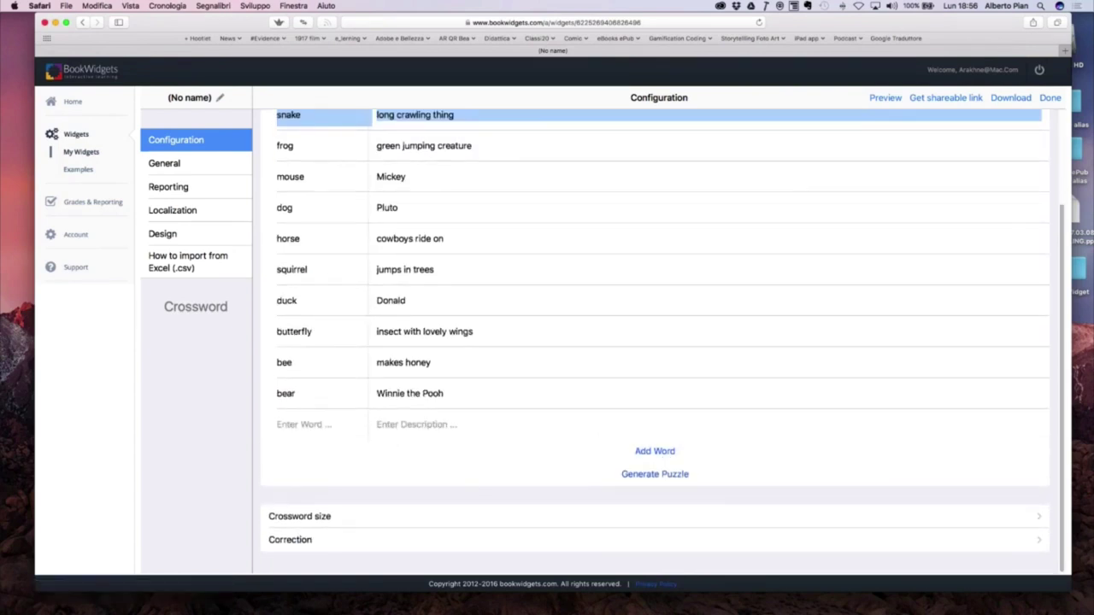
left_click(676, 481)
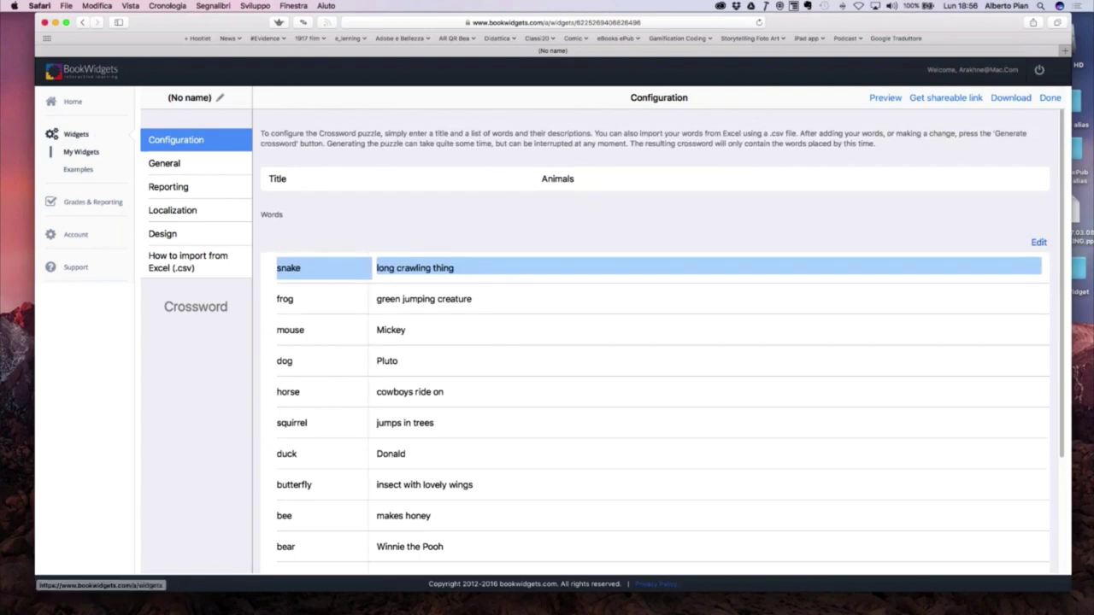
Open the "Didattica multicanale" crossword from the account's own widgets and accept updating it to the newest version.
left_click(96, 150)
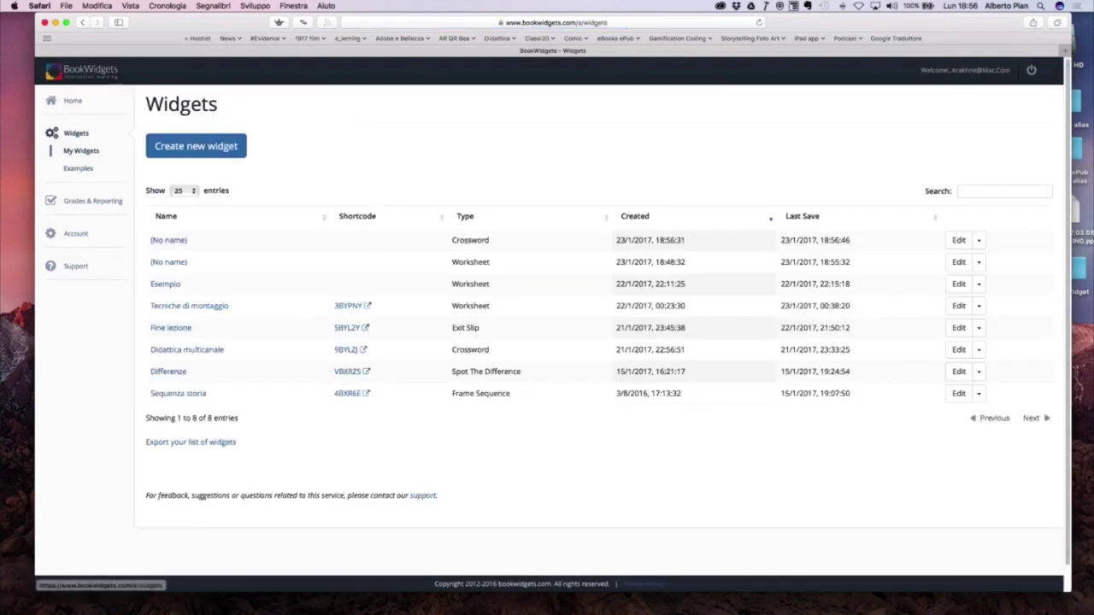
scroll(317, 247, "down", 1)
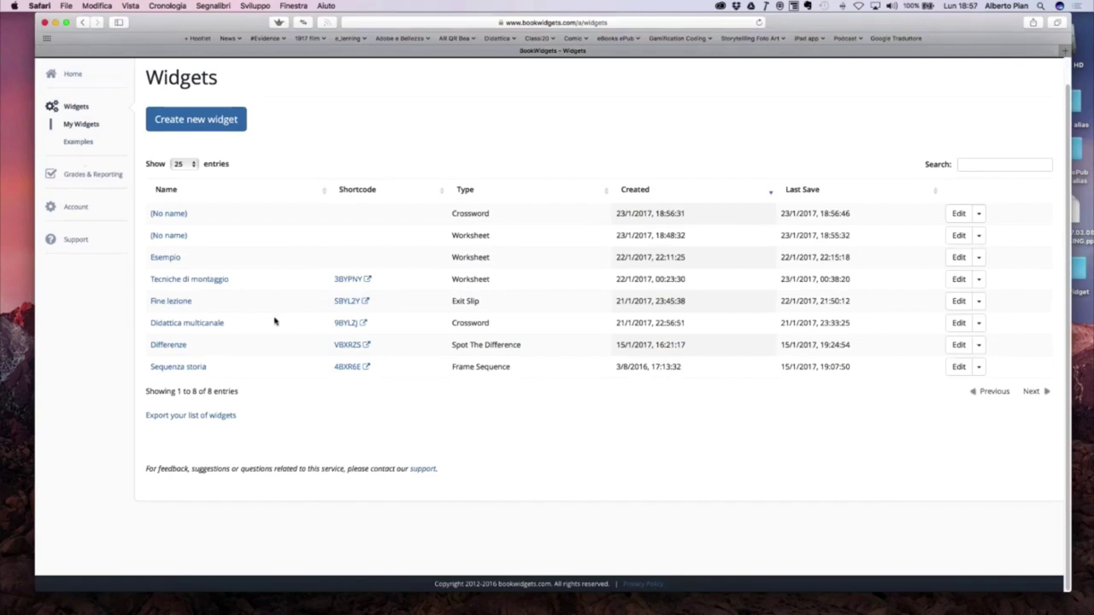
left_click(215, 325)
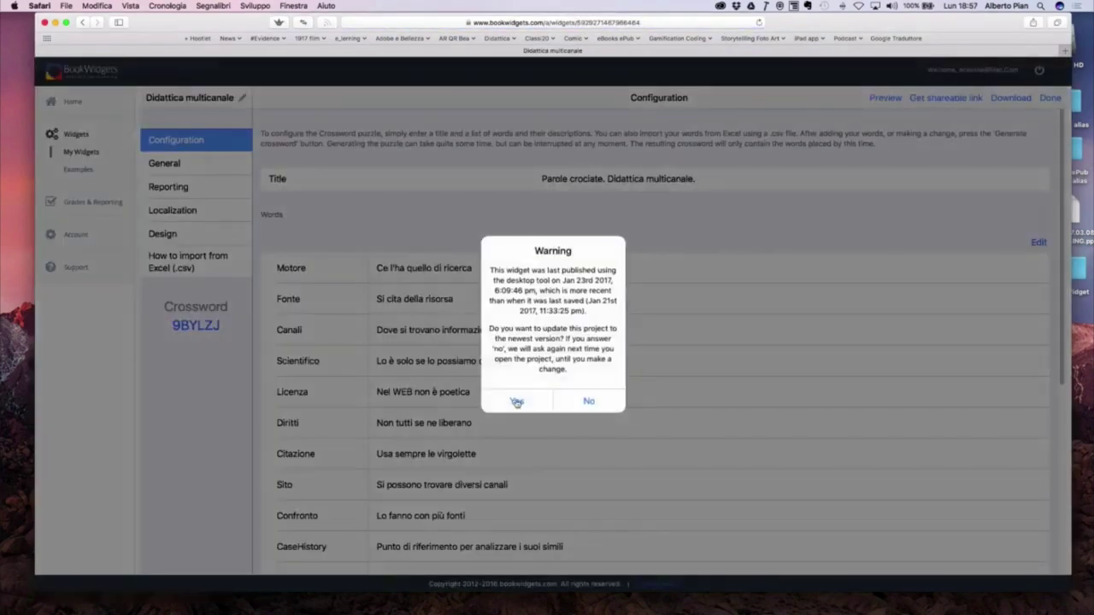
left_click(516, 397)
Look through the "Didattica multicanale" word list and generate its puzzle again.
scroll(667, 365, "down", 4)
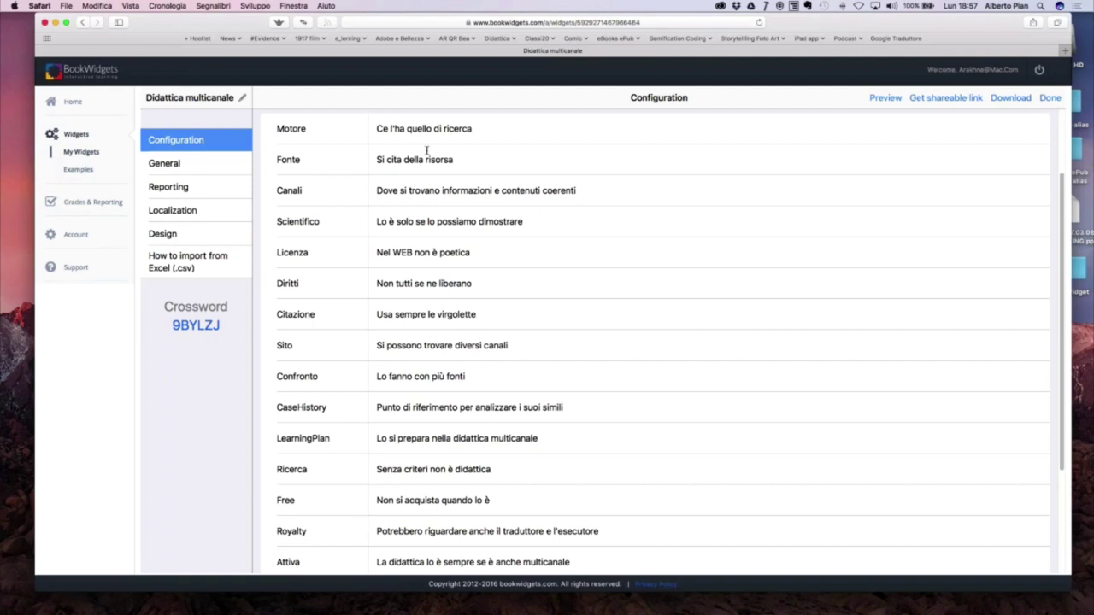
scroll(565, 252, "down", 5)
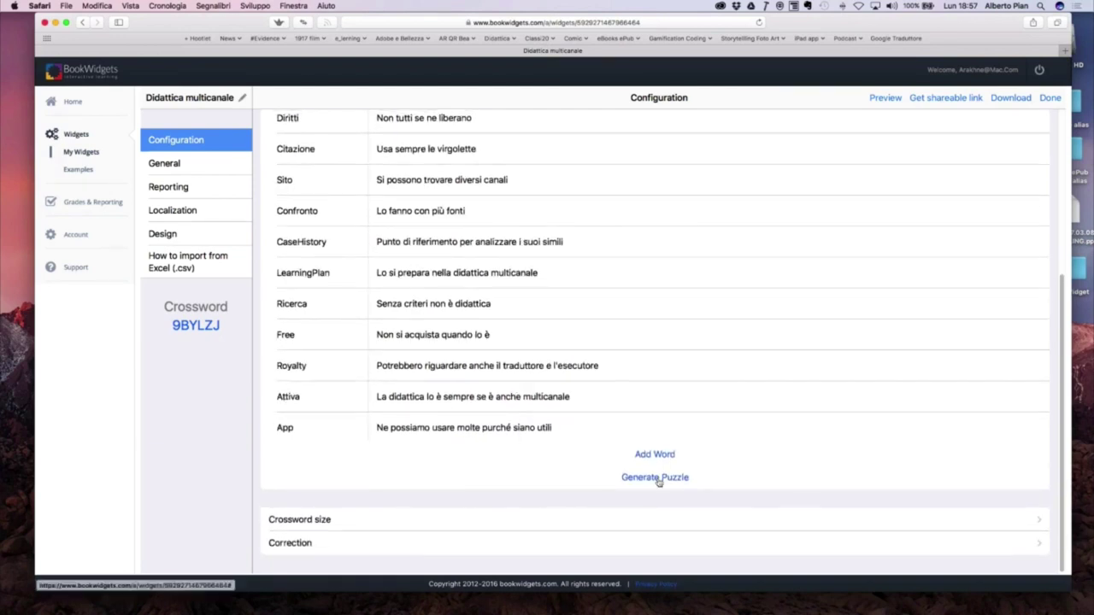
left_click(657, 481)
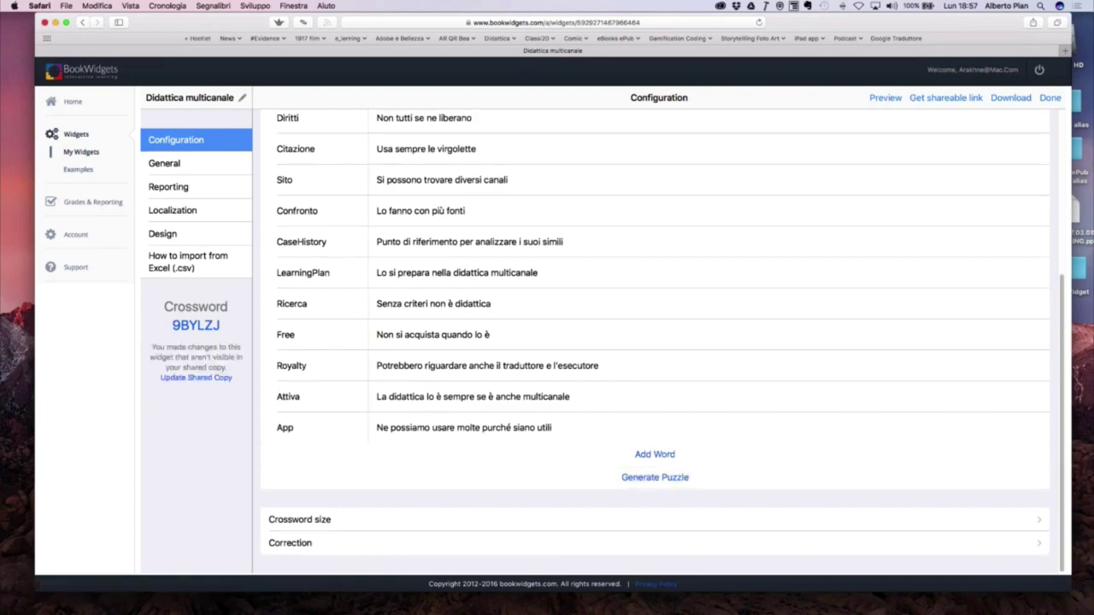
Preview the crossword as a student, move the Across clues below the speaker drawing, and highlight Across clues 1, 4 and 11.
left_click(884, 101)
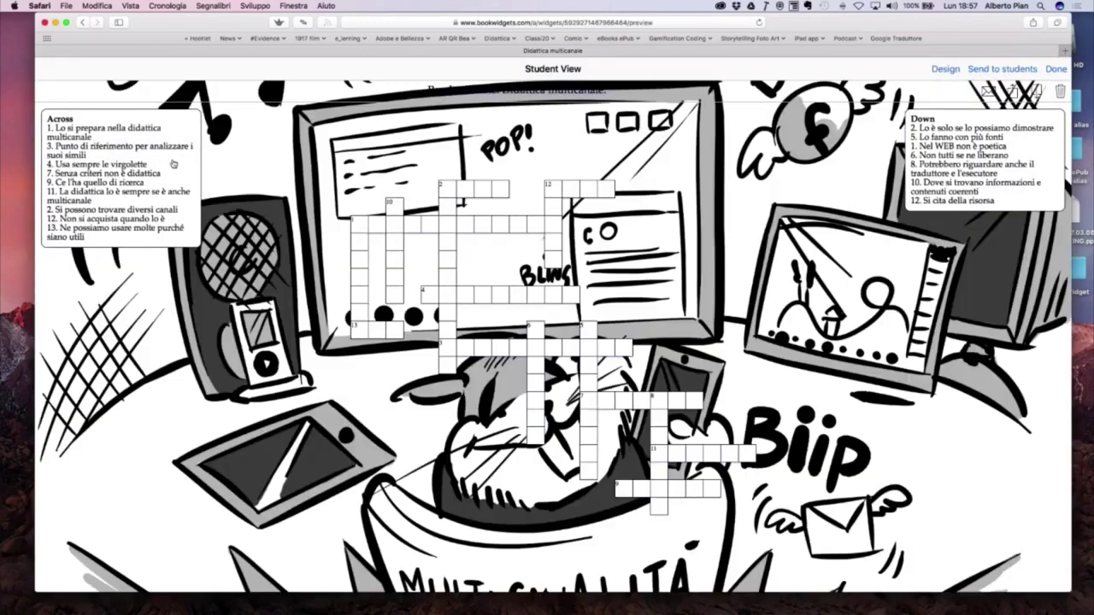
left_click_drag(186, 174, 391, 411)
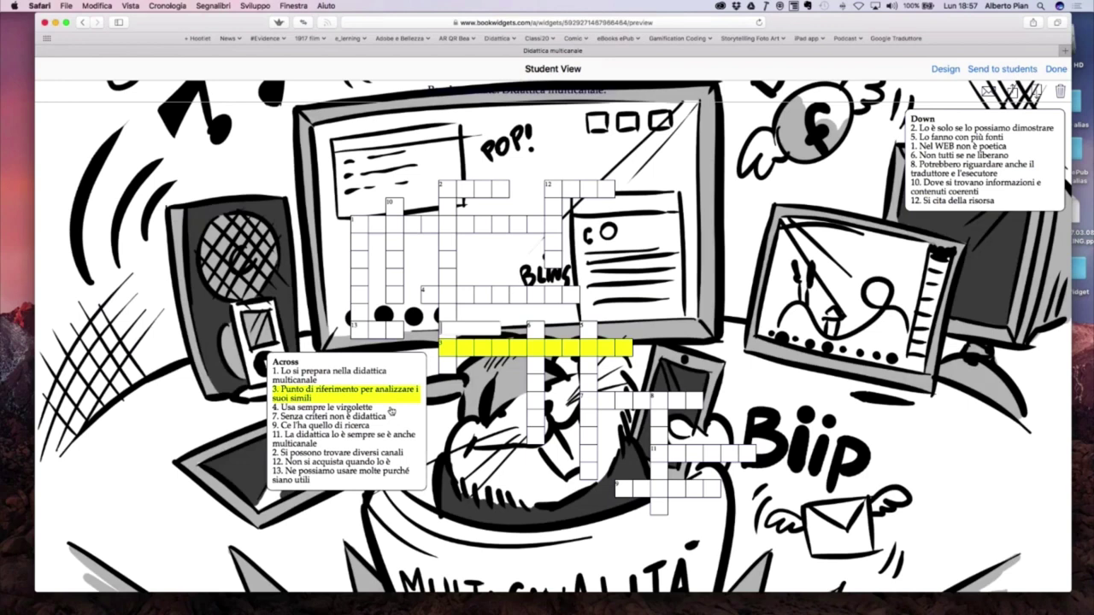
left_click(350, 377)
left_click(342, 410)
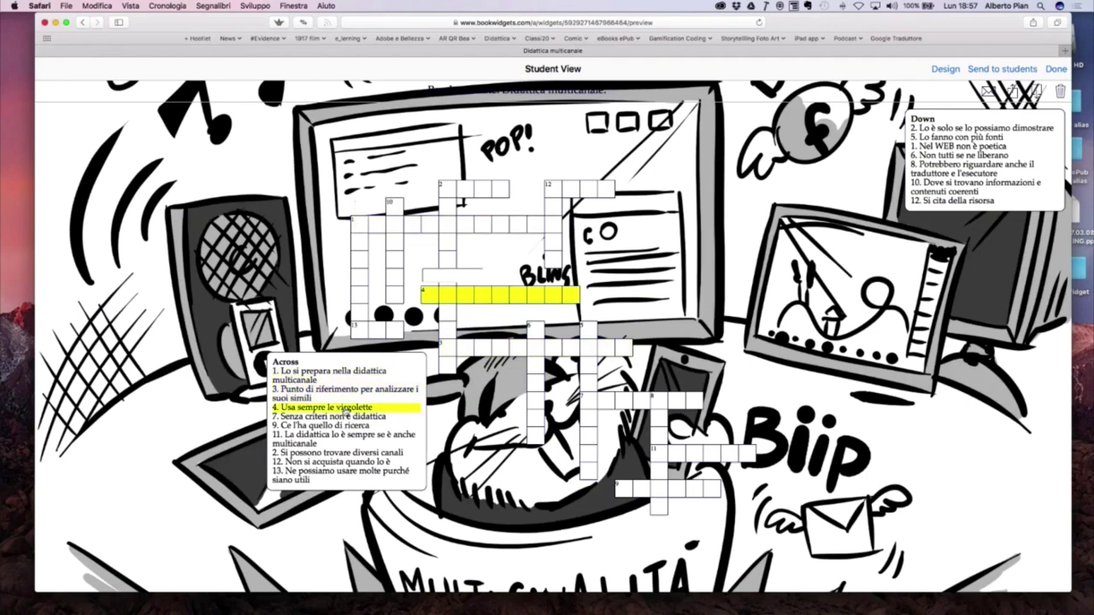
left_click(356, 438)
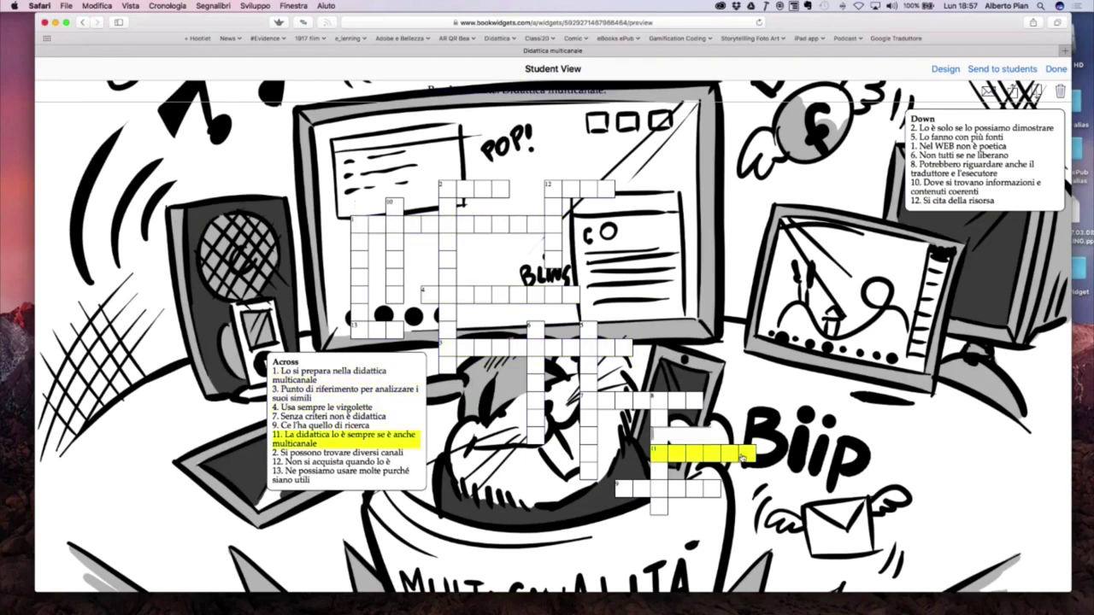
Move the Down clues closer to the grid, highlight Down clue 5, and close the student preview.
left_click_drag(952, 156, 784, 306)
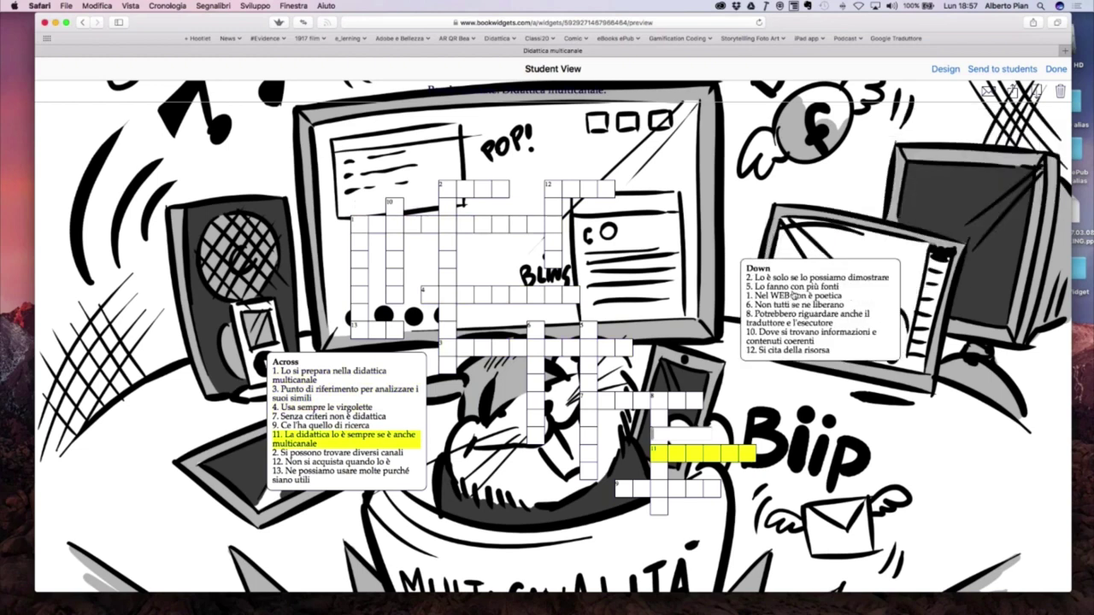
left_click(795, 288)
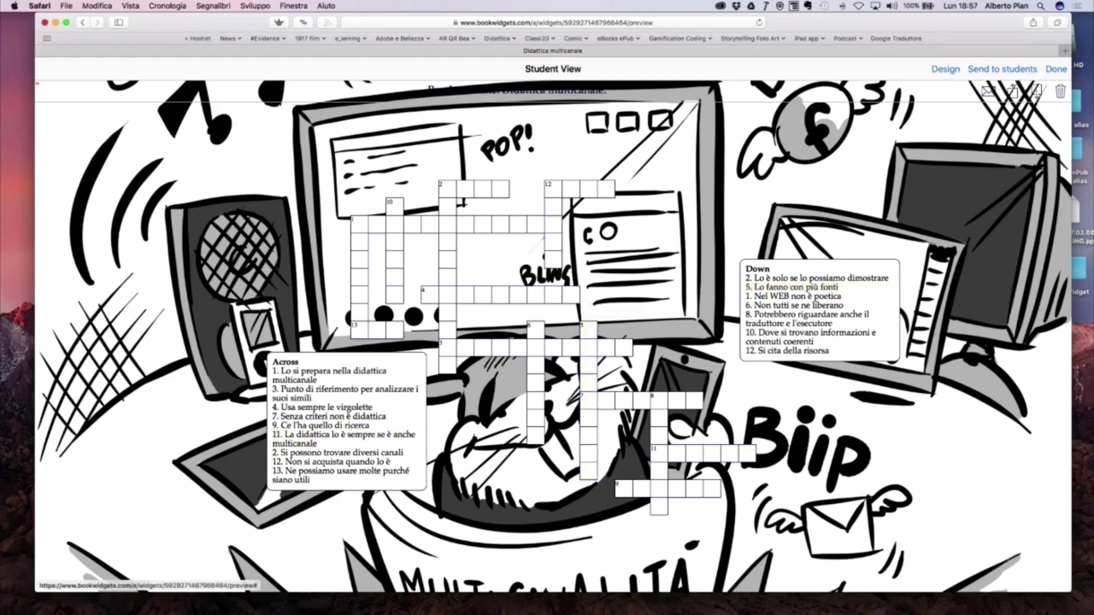
left_click(1055, 68)
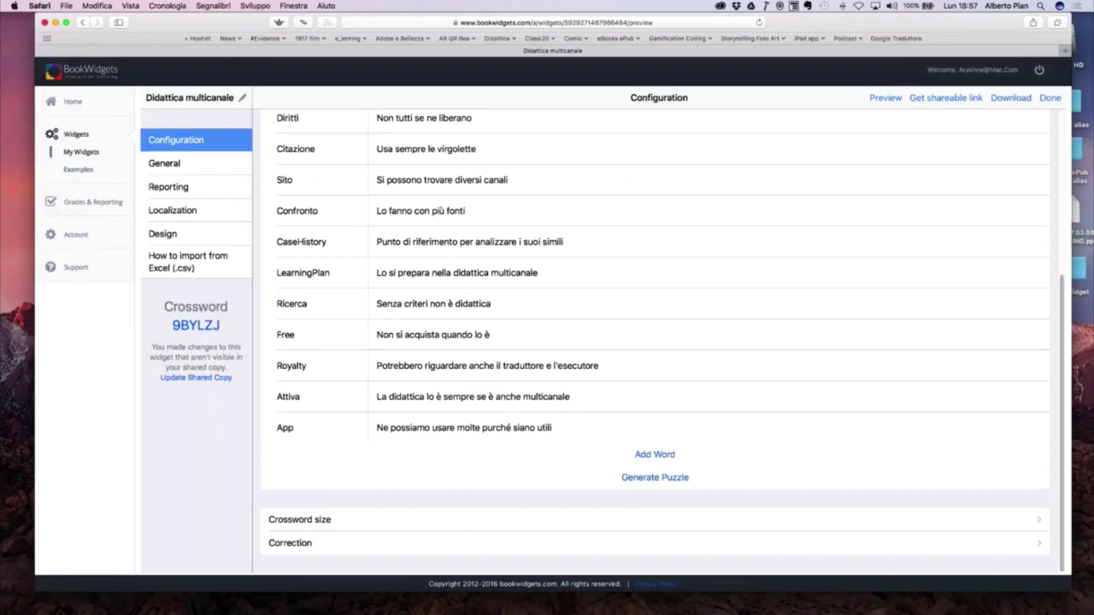
Open the "Tecniche di montaggio" worksheet from the account's own widgets and look through its questions in the student preview.
scroll(625, 239, "up", 5)
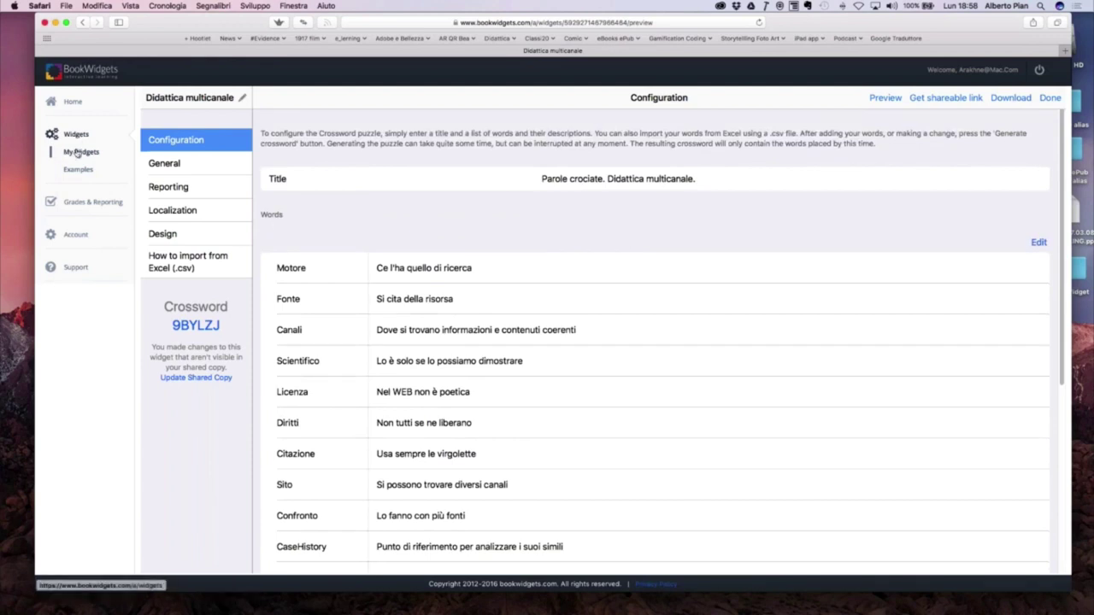
left_click(78, 151)
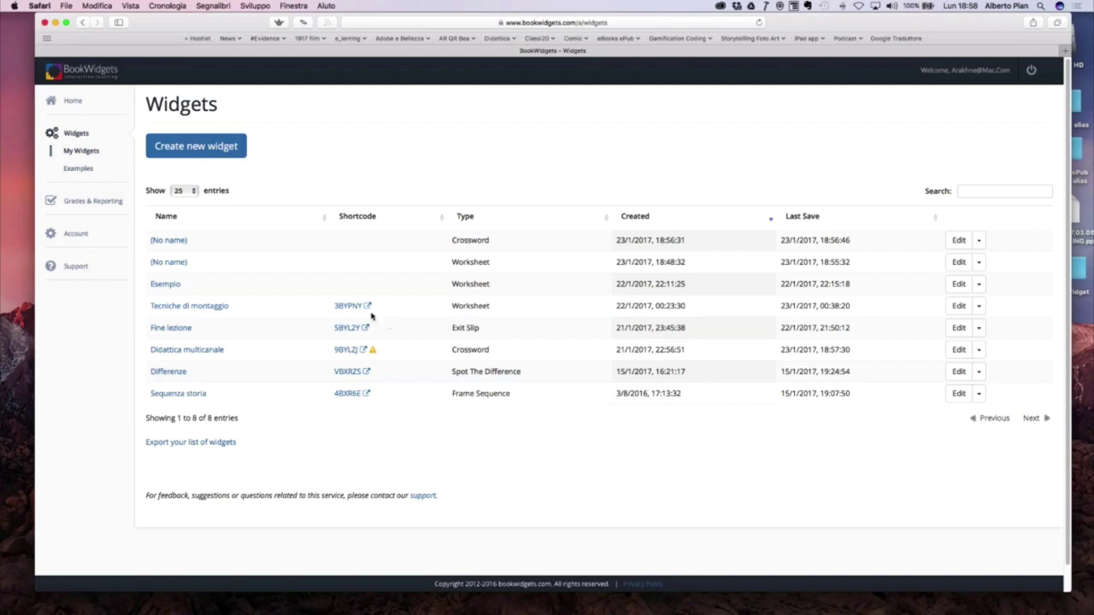
left_click(217, 309)
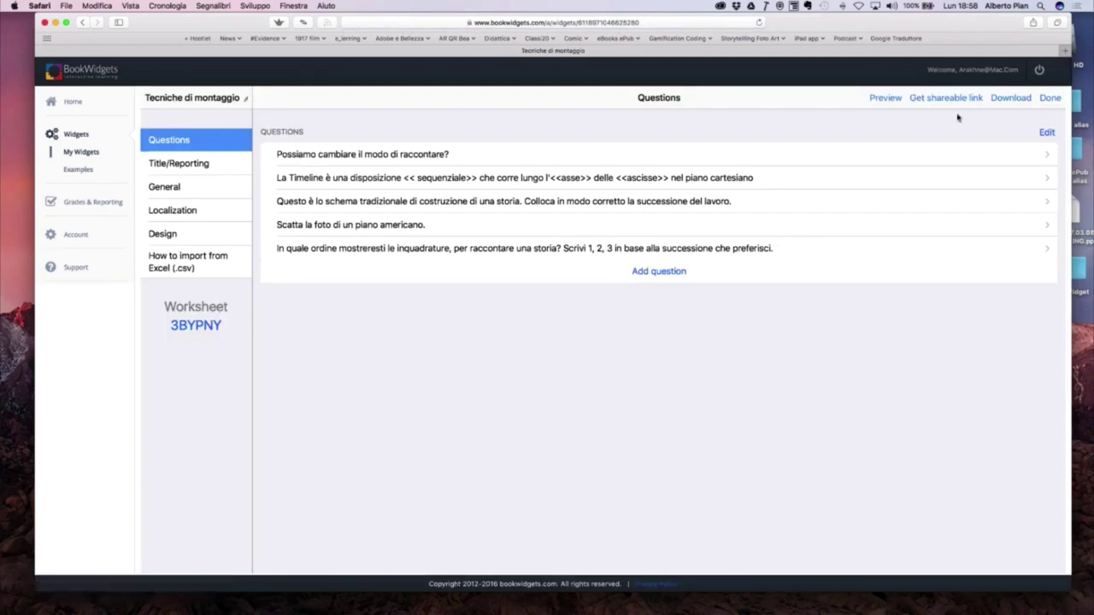
left_click(887, 100)
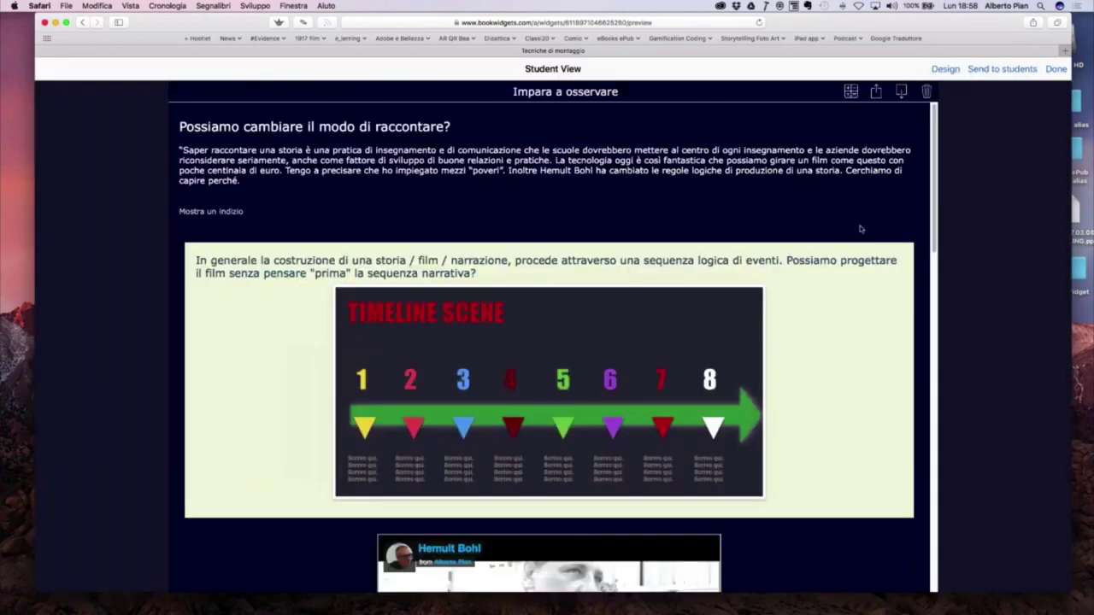
scroll(860, 229, "down", 5)
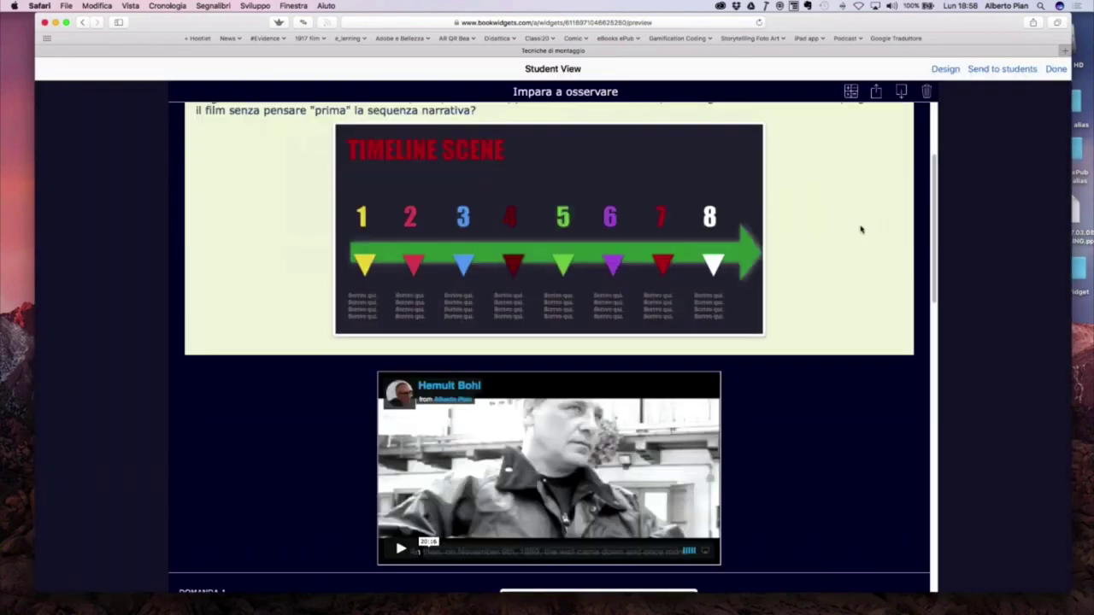
scroll(861, 229, "down", 3)
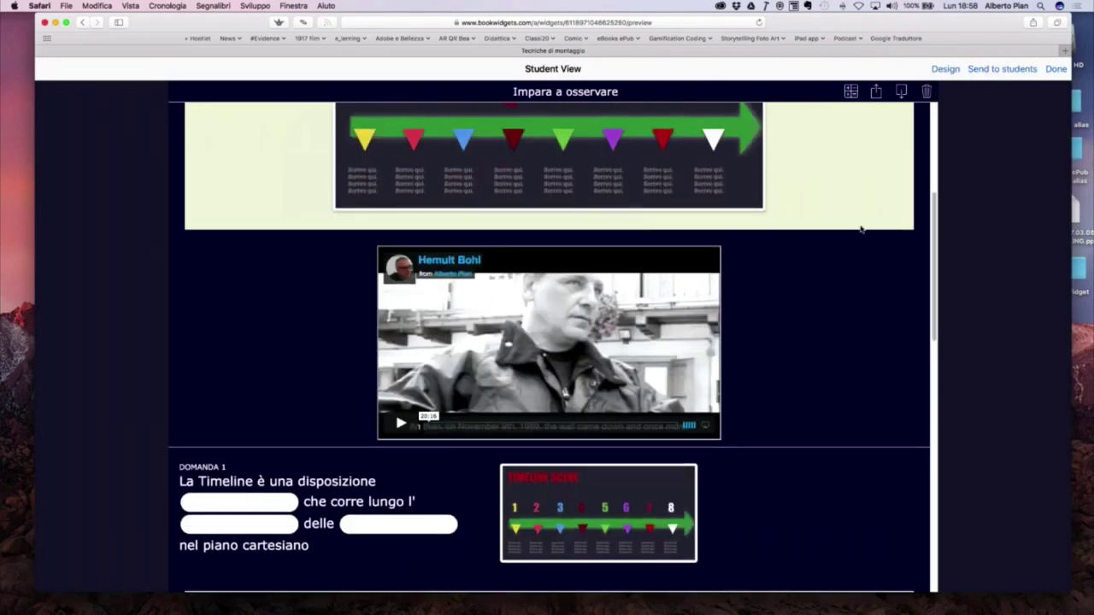
scroll(861, 229, "down", 5)
scroll(861, 229, "down", 7)
scroll(861, 229, "up", 18)
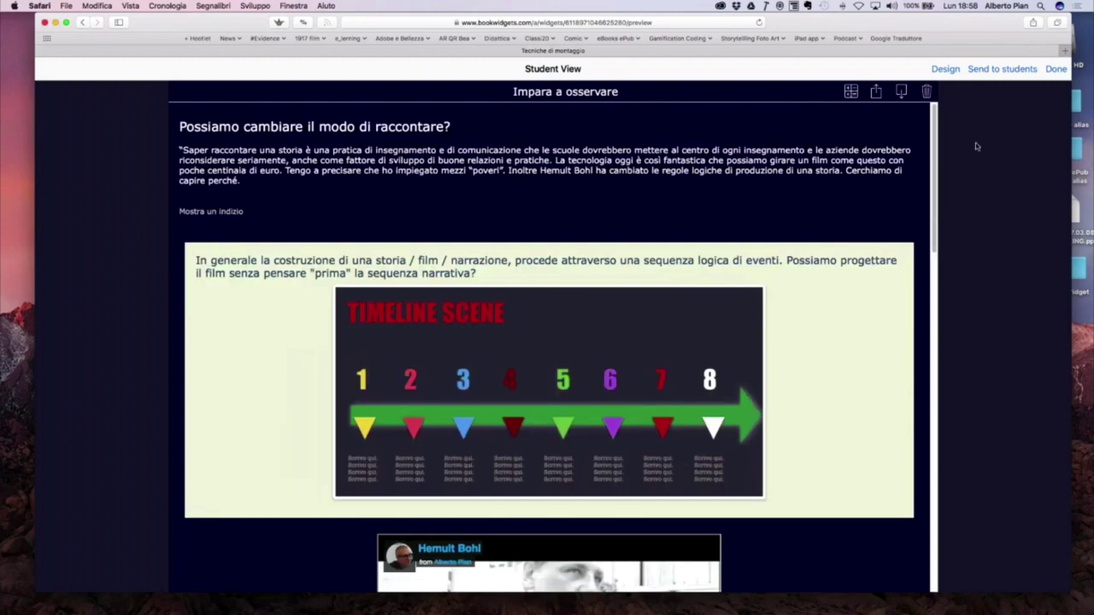
Examine the worksheet's student link, shortcode and teacher link in the sharing options, and return to its question list.
left_click(990, 72)
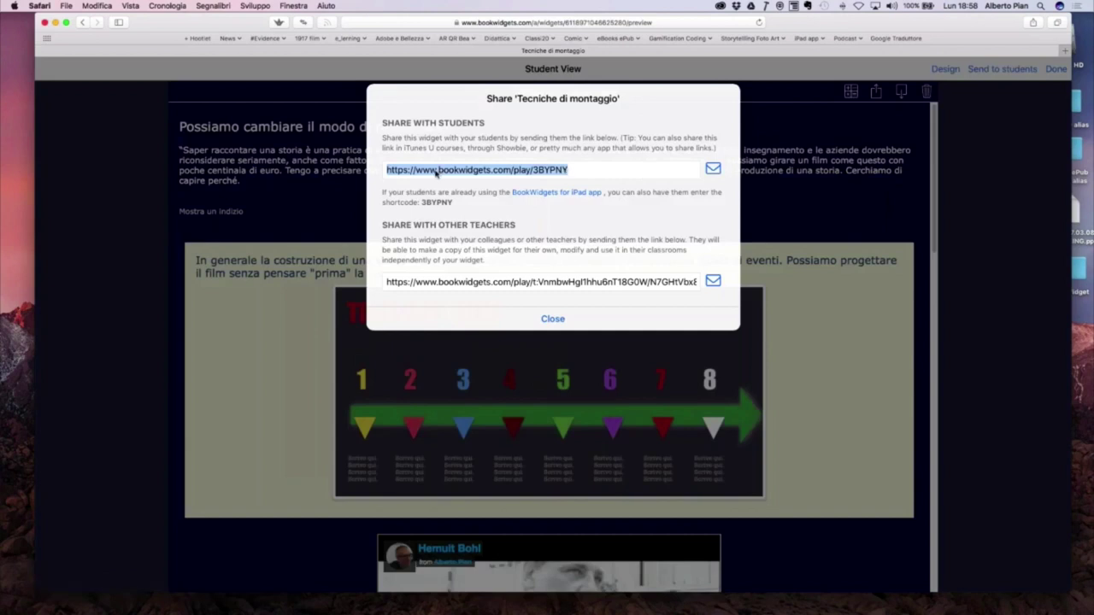
left_click_drag(422, 202, 452, 203)
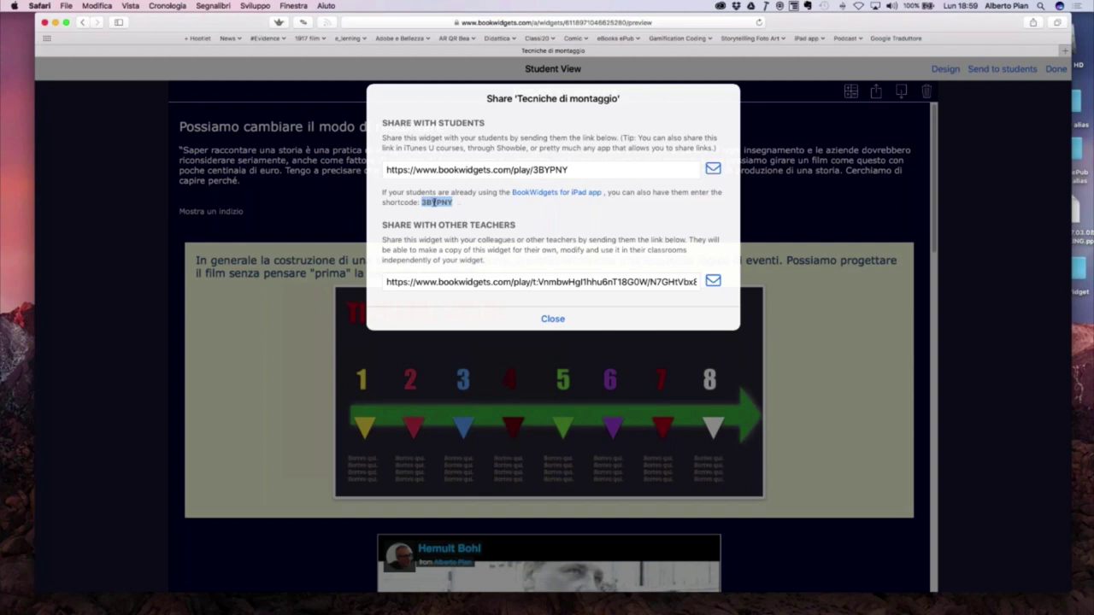
left_click(653, 286)
left_click_drag(576, 169, 376, 167)
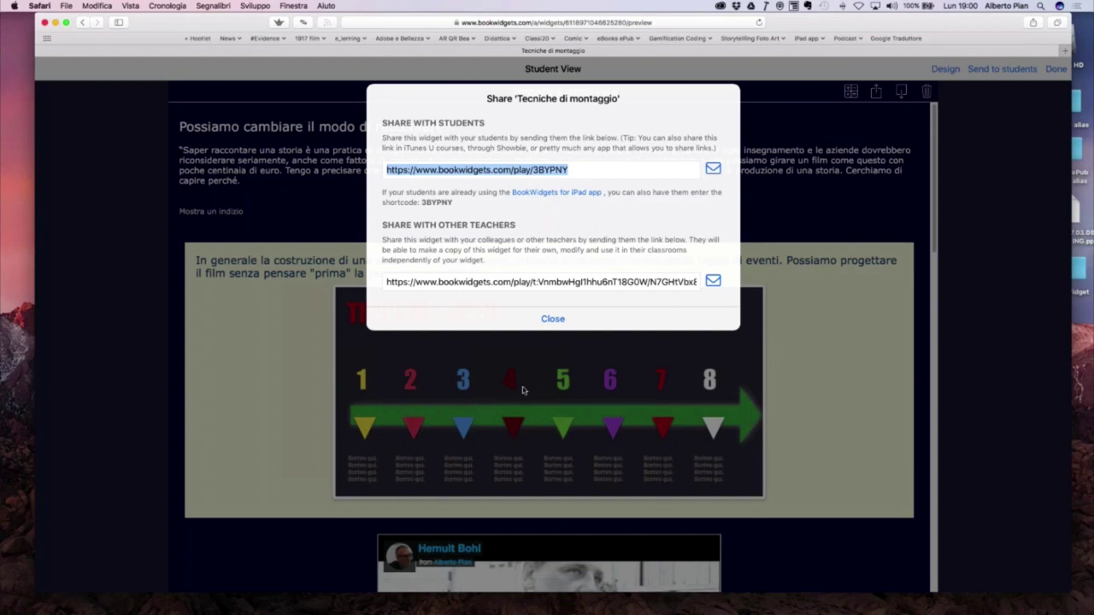
left_click(552, 320)
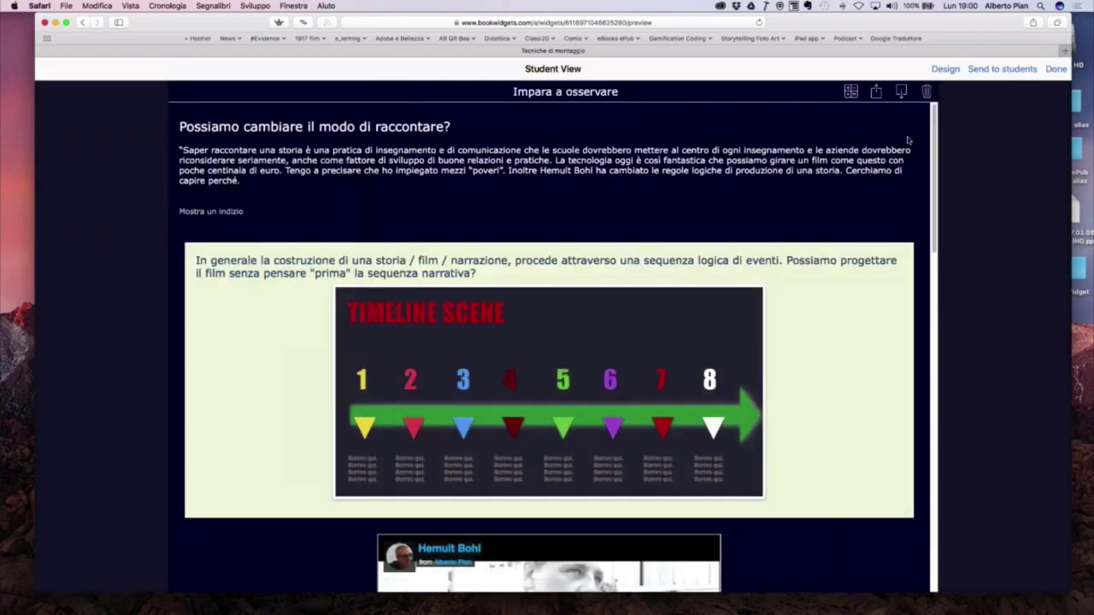
left_click(1055, 69)
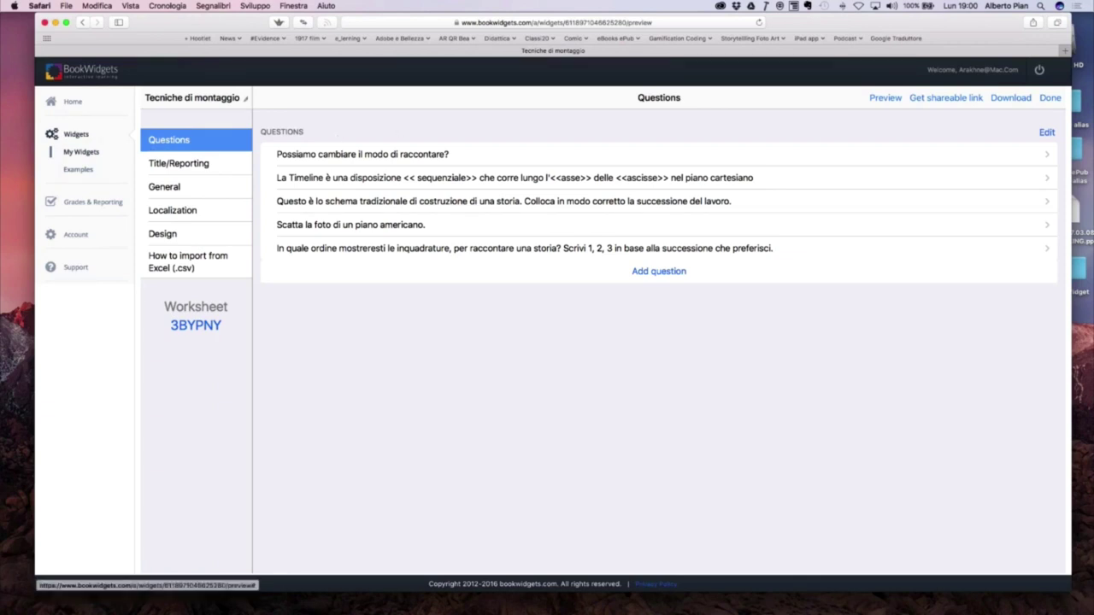
Open the student work results for "Impara a osservare" and look through the questions, answers and score statistics.
left_click(107, 206)
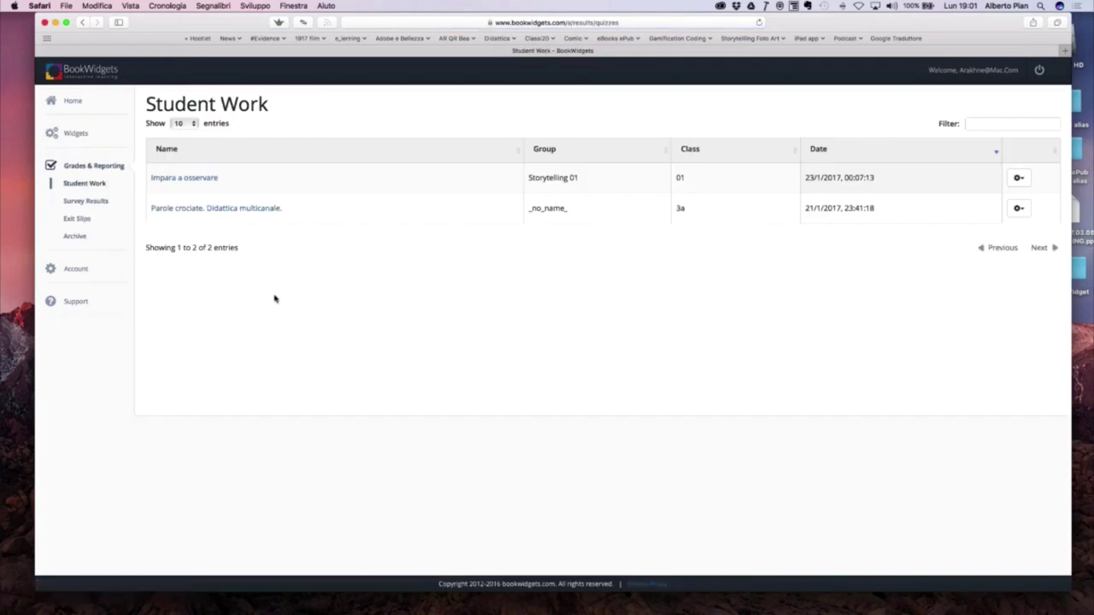
left_click(203, 181)
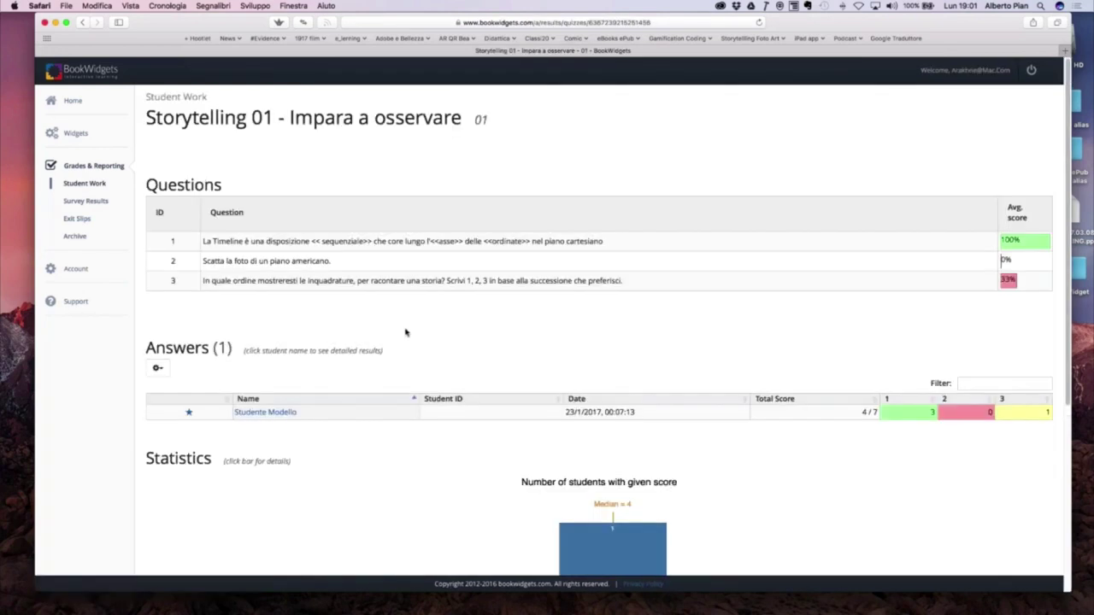
scroll(406, 332, "down", 5)
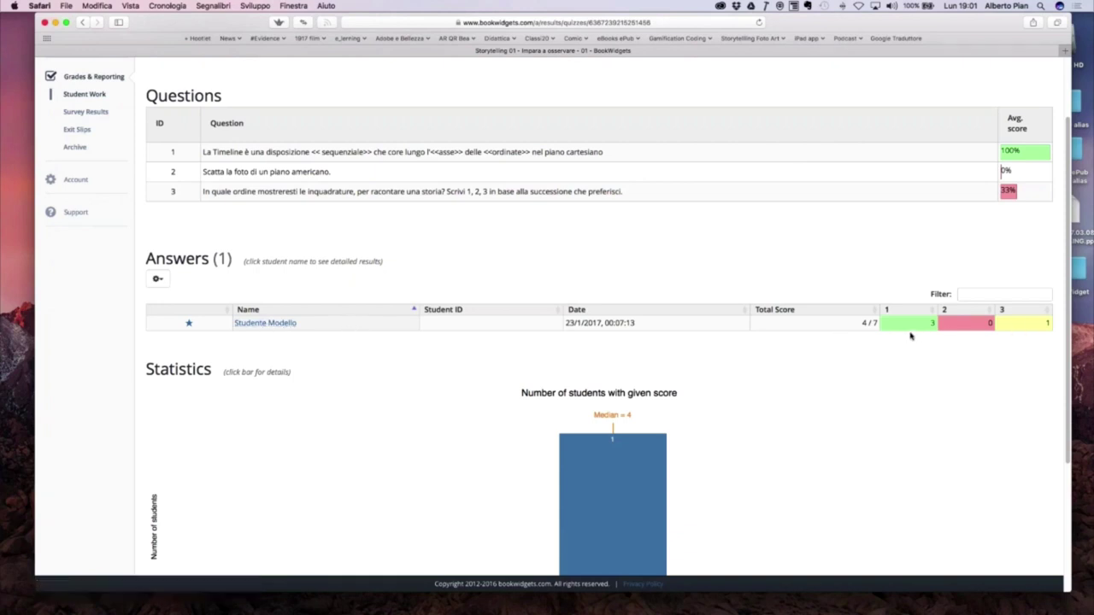
scroll(782, 416, "down", 4)
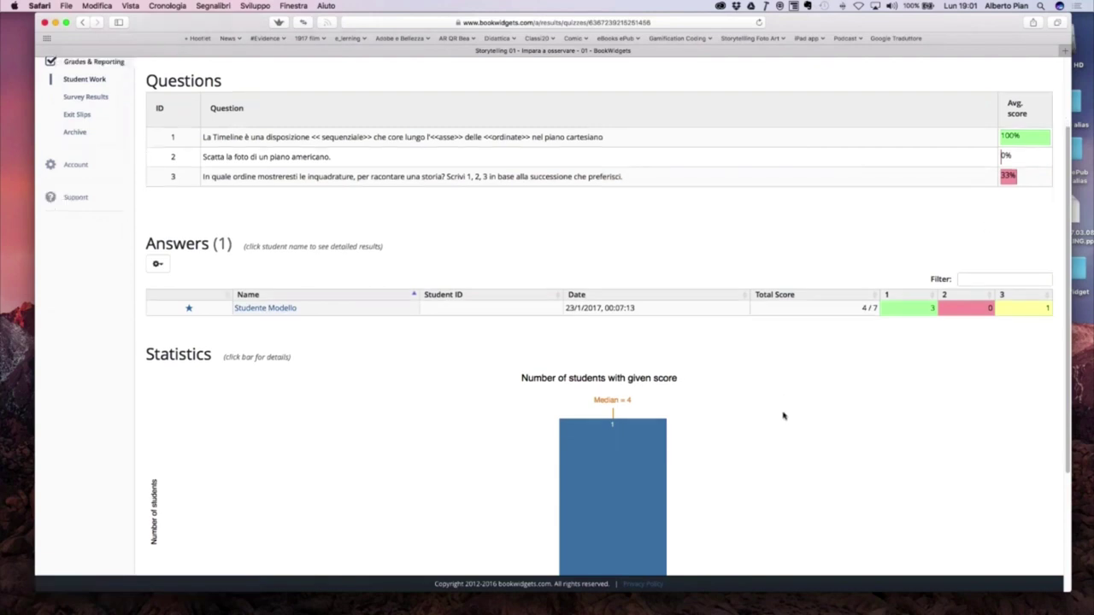
scroll(687, 390, "up", 2)
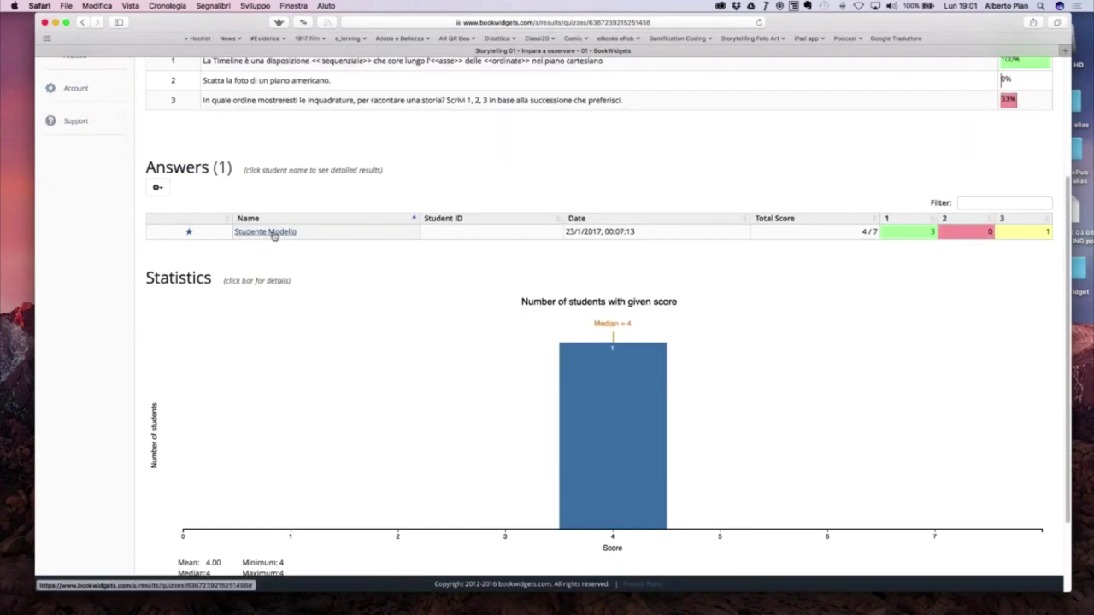
Open the listed student's answers for grading and enter the summarizing comment "Benino, vecchio mio!".
left_click(272, 233)
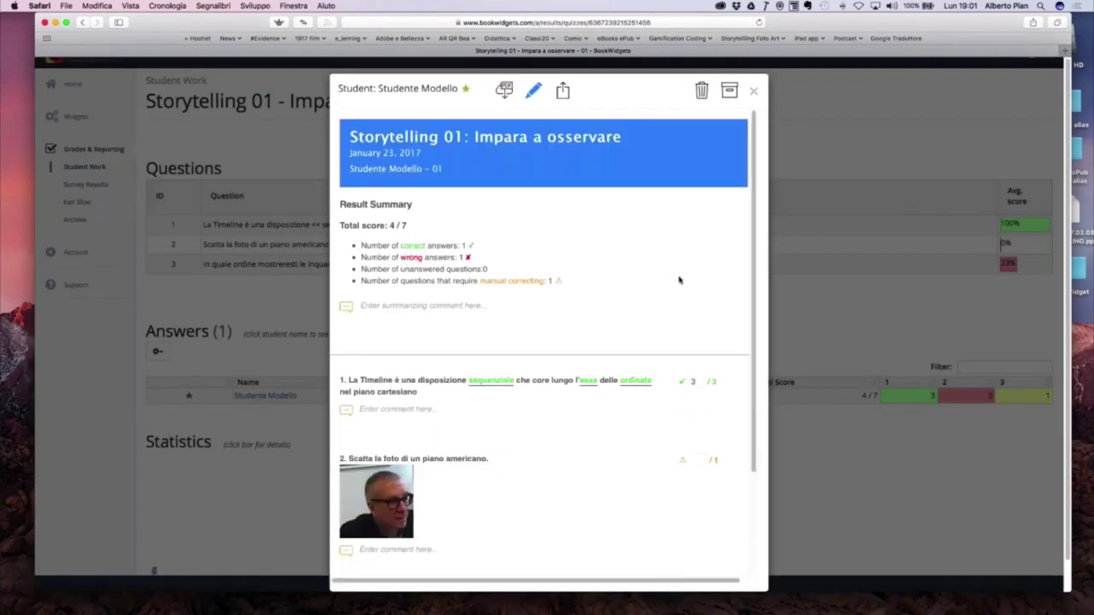
left_click(533, 93)
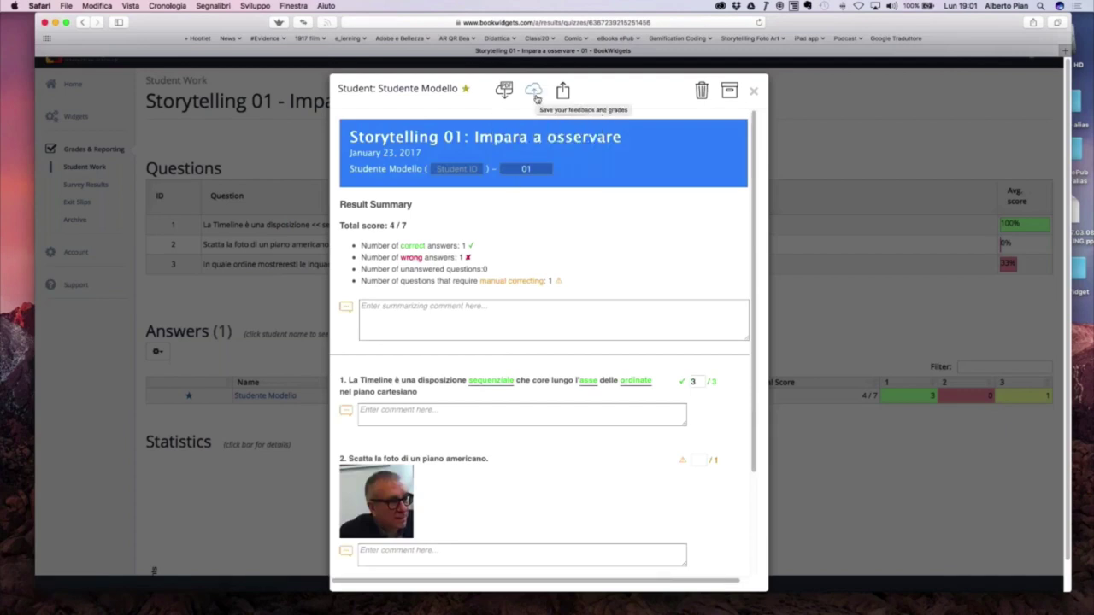
left_click(535, 94)
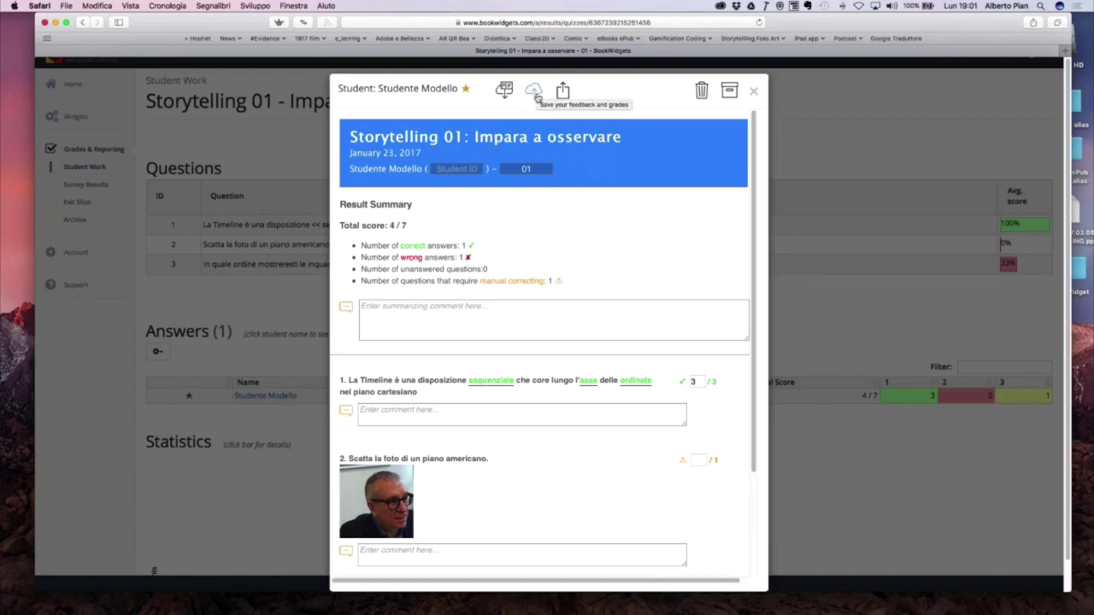
scroll(554, 242, "down", 3)
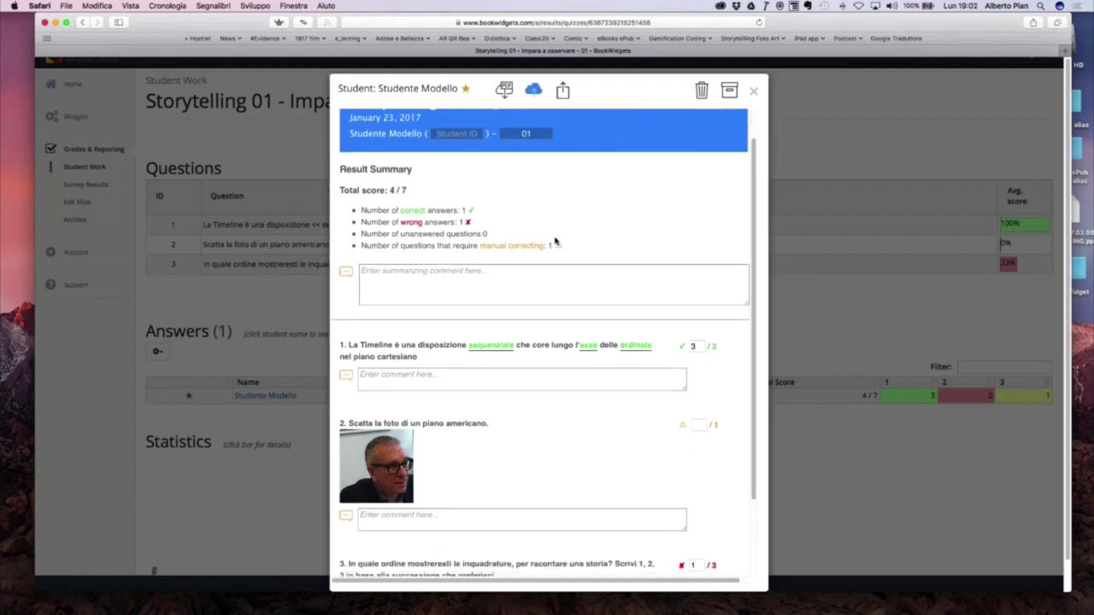
left_click(372, 231)
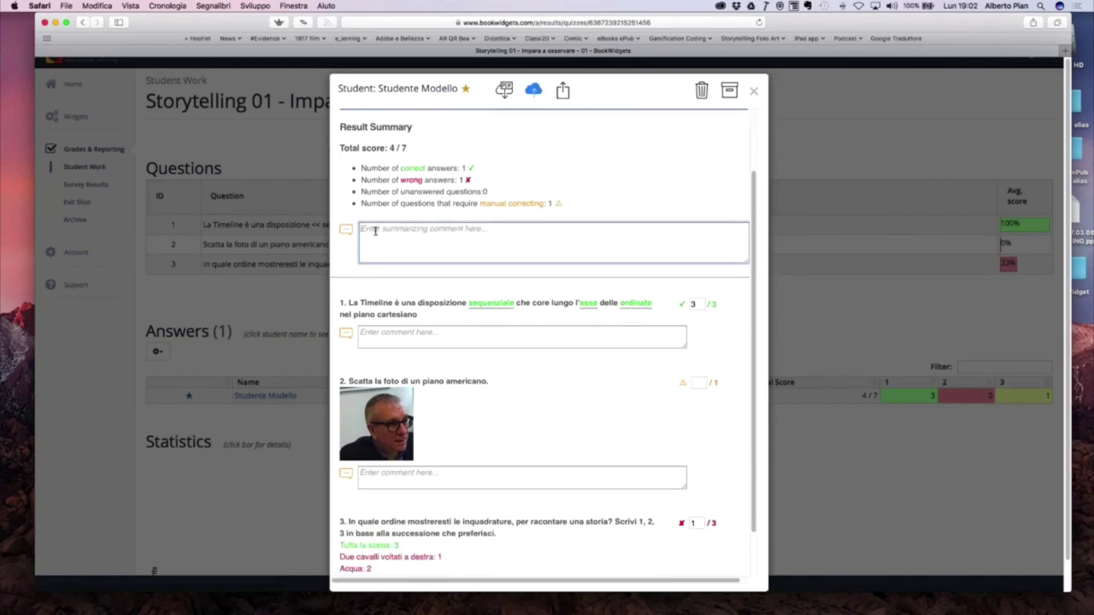
type("Benino, vecchio mio!")
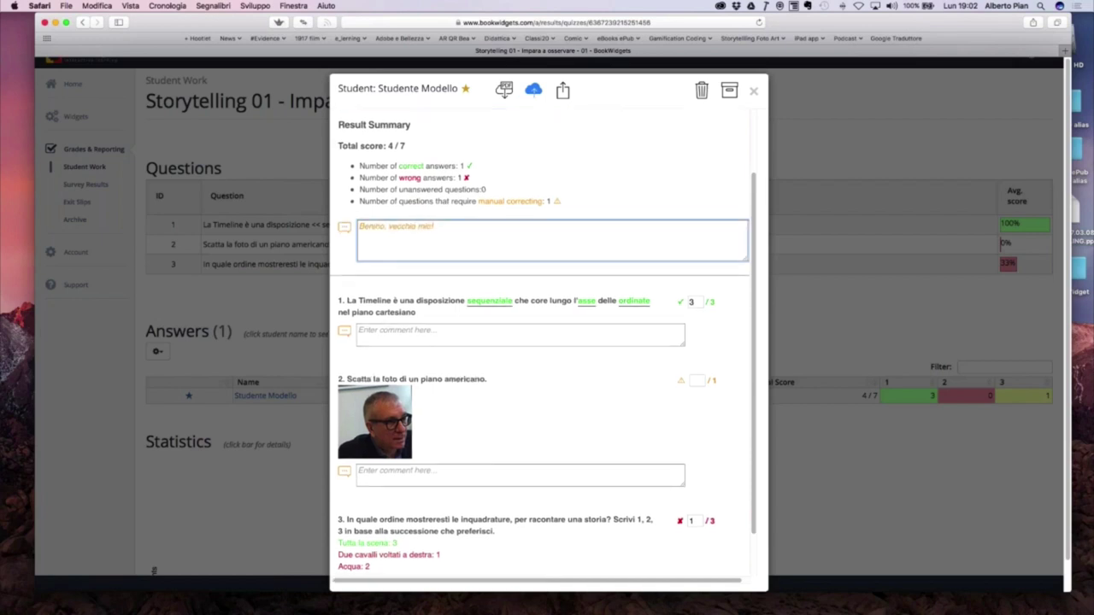
Look over the comment and score fields of the three questions in the student's graded work.
left_click(517, 337)
scroll(517, 392, "down", 2)
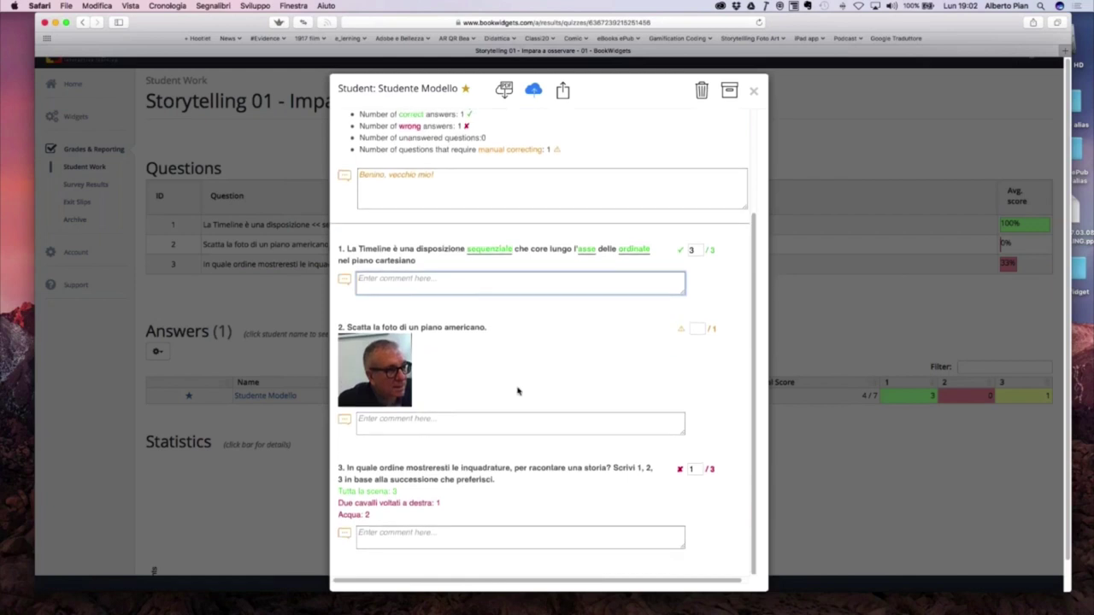
scroll(517, 390, "up", 3)
left_click(694, 365)
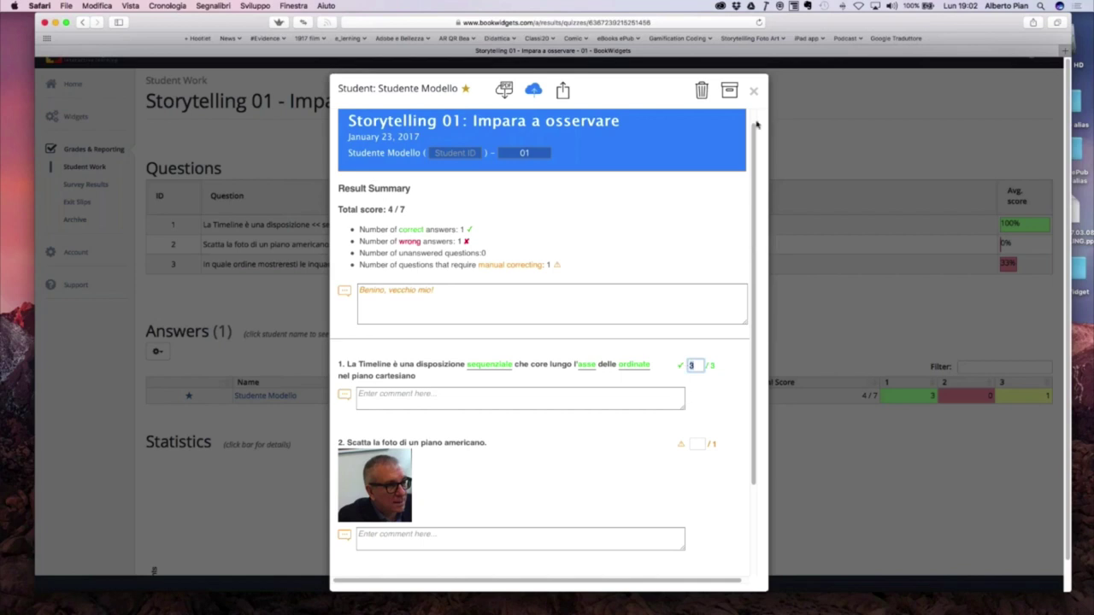
Export the student's graded report and look through the score statistics of the results page.
left_click(564, 92)
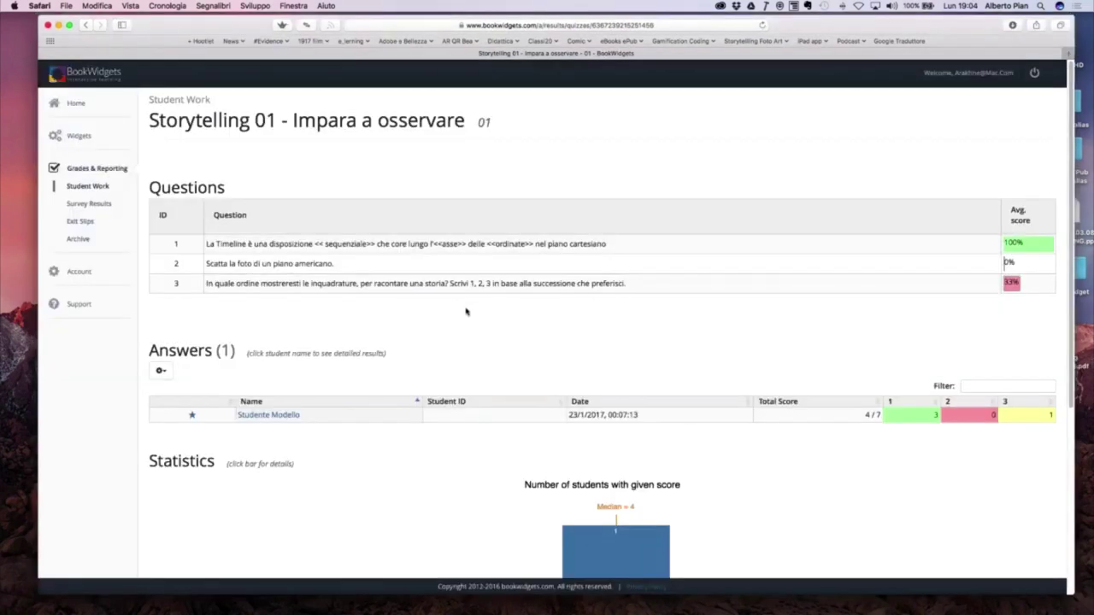
scroll(466, 312, "down", 5)
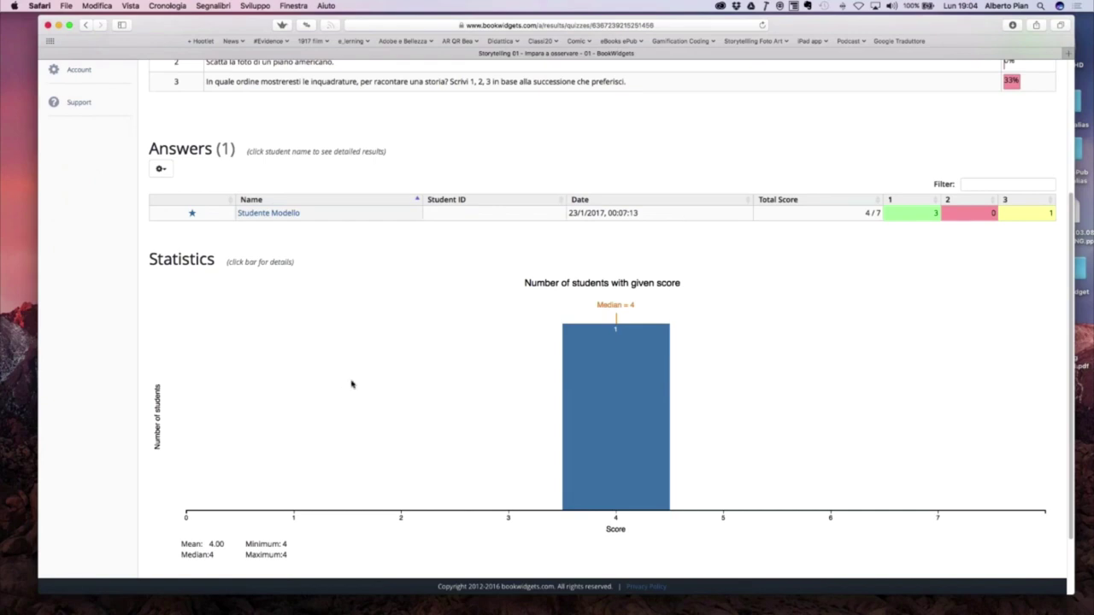
scroll(350, 384, "up", 5)
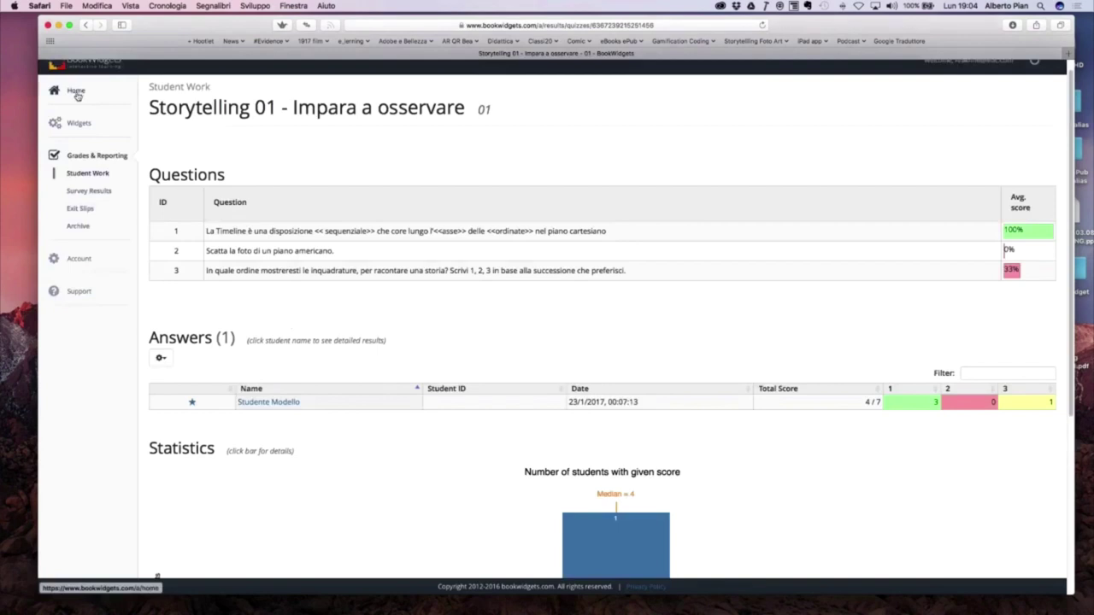
Switch to QuickTime Player and start a new movie recording with the iPad Pro as the camera source.
mouse_move(313, 608)
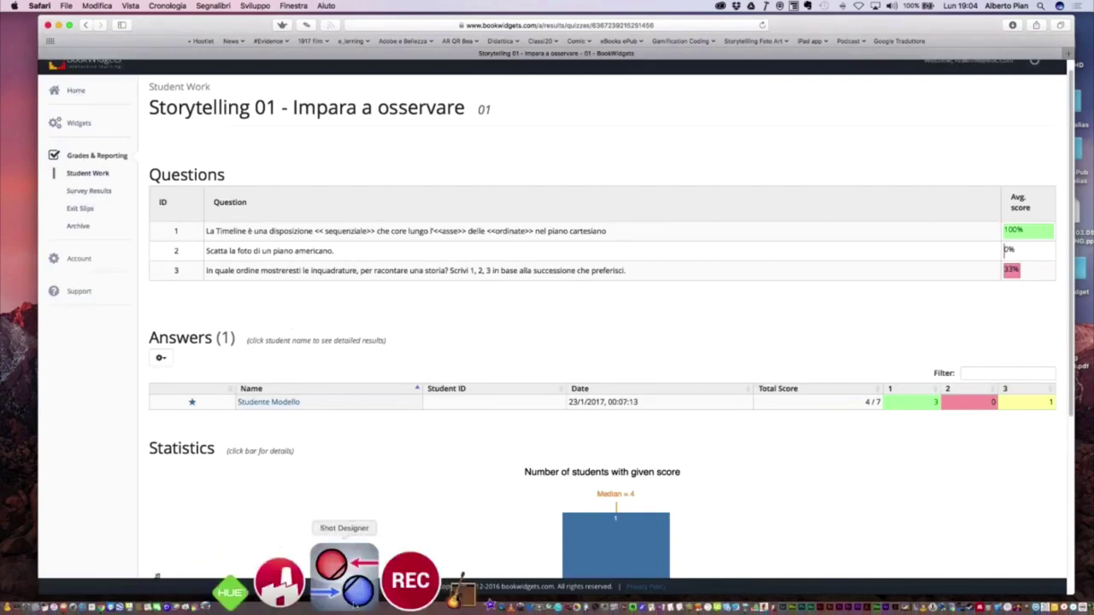
left_click(385, 598)
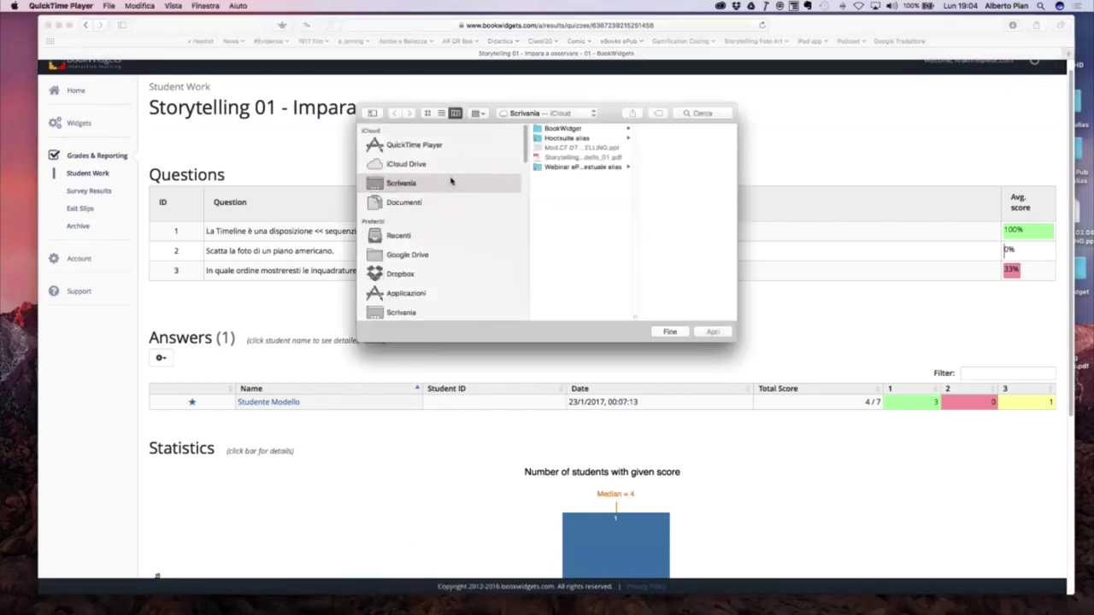
left_click(110, 6)
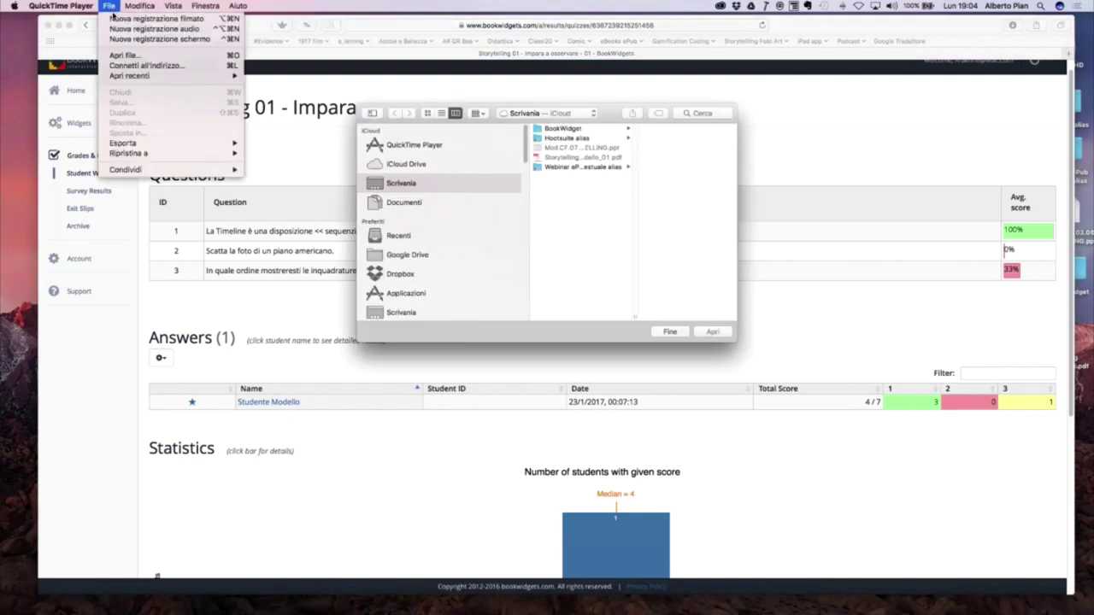
left_click(116, 17)
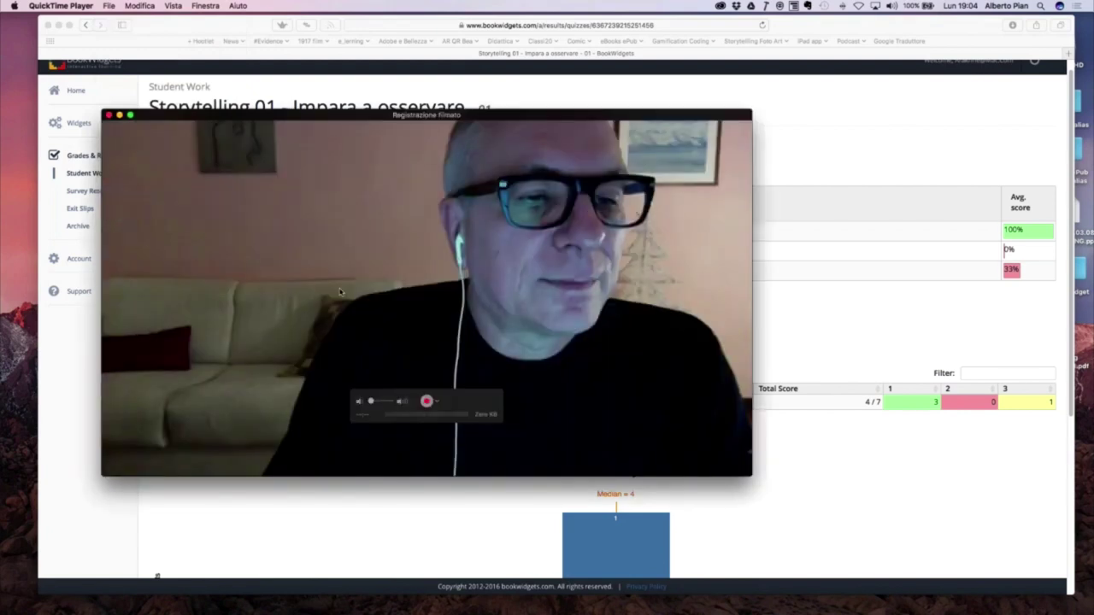
left_click(453, 417)
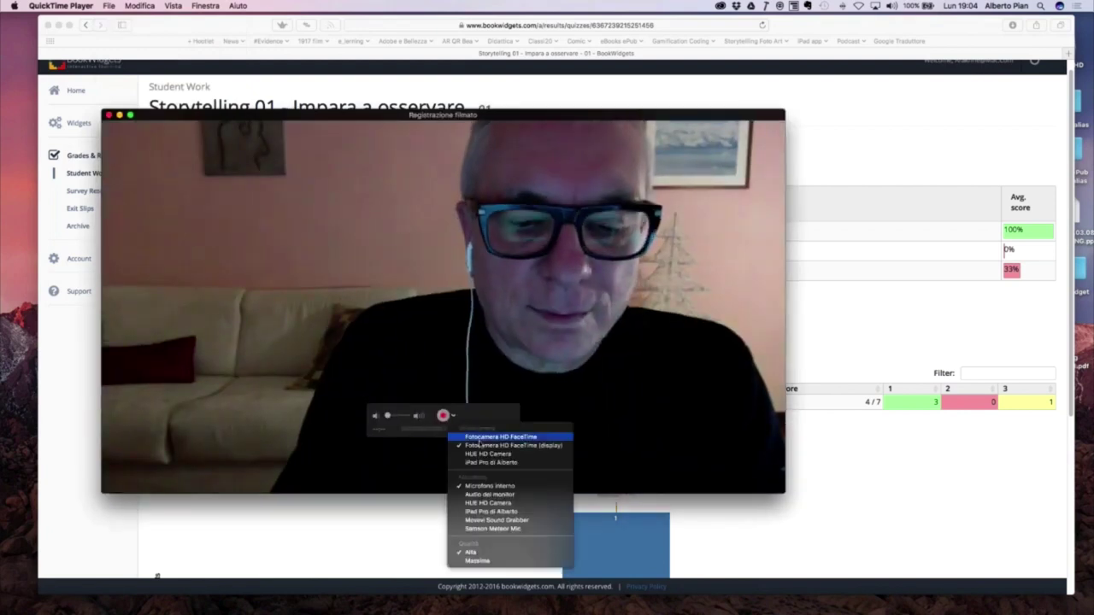
left_click(500, 454)
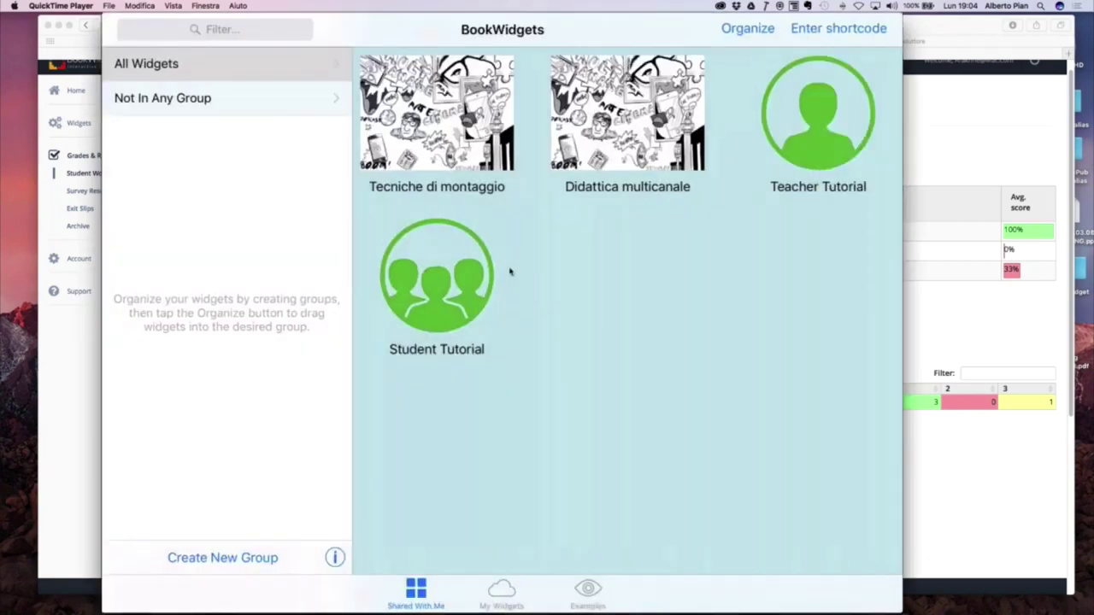
Open the "Impara a osservare" worksheet on the iPad and look through its introduction up to question 1.
mouse_move(510, 293)
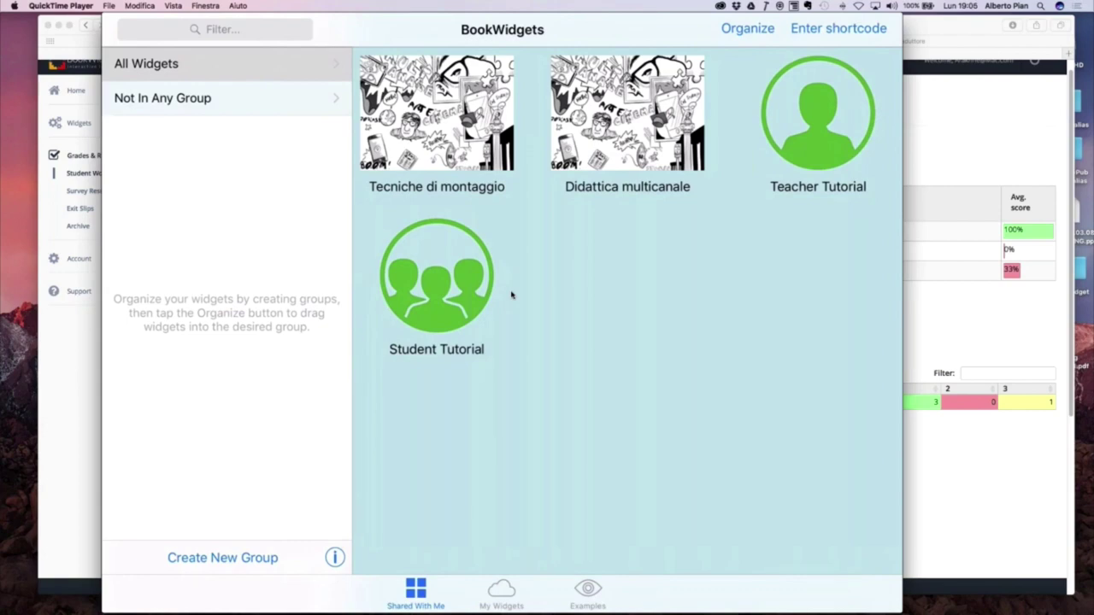
left_click(511, 294)
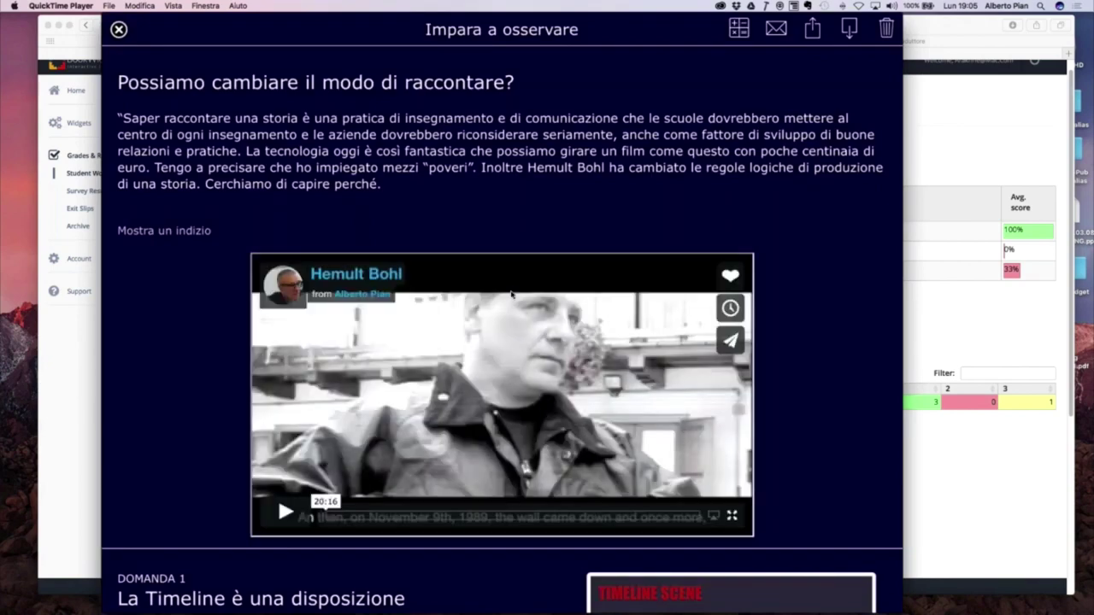
scroll(511, 295, "down", 5)
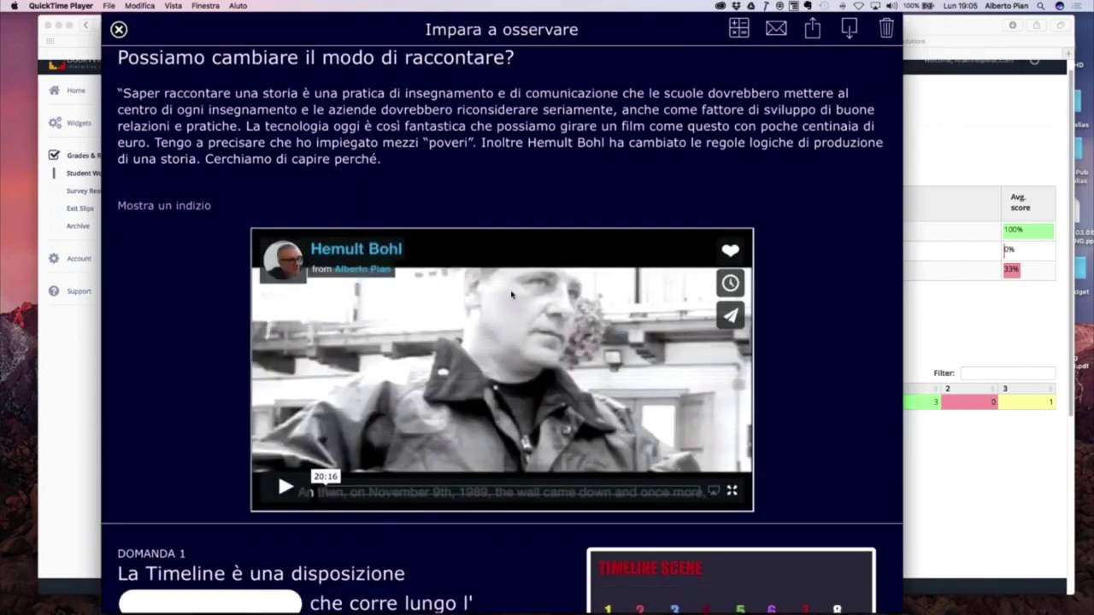
scroll(511, 295, "down", 2)
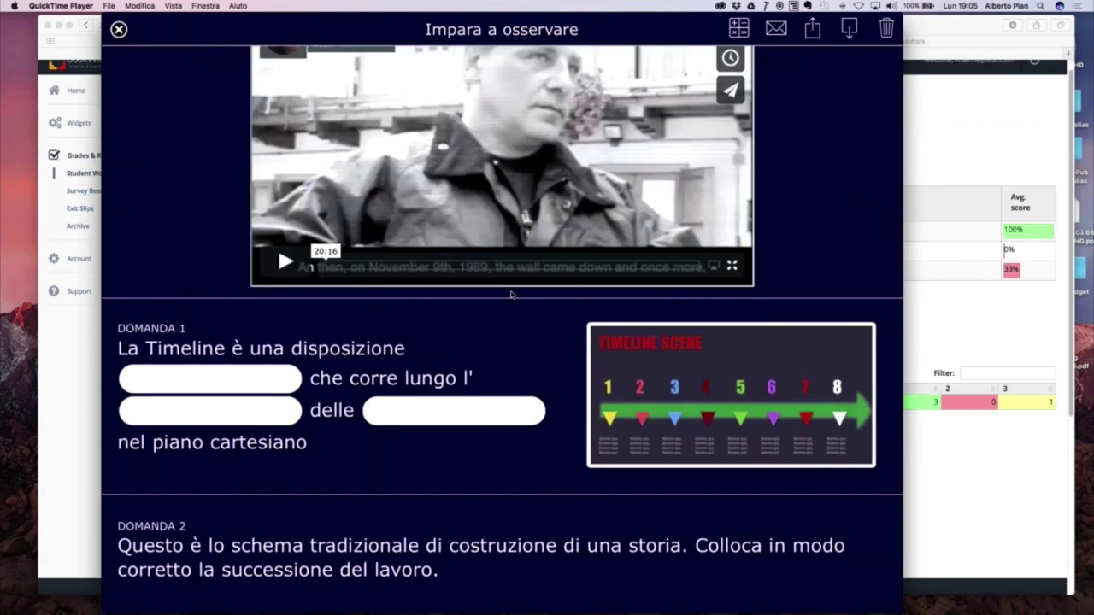
Fill the first two blanks of question 1 with "sequenziale" and "asse".
left_click(209, 378)
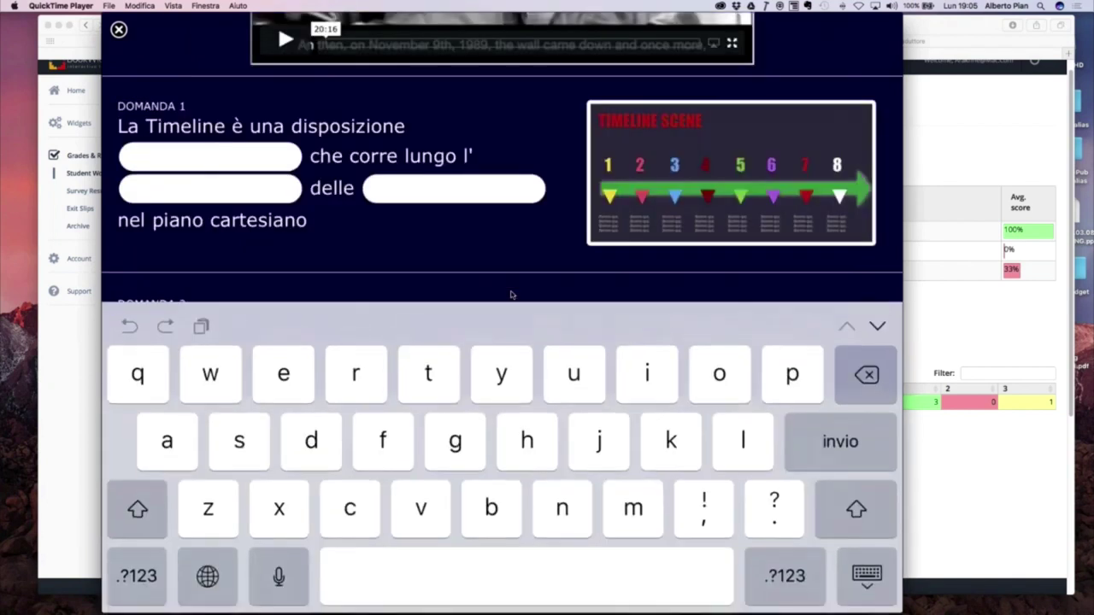
type("sequenziale")
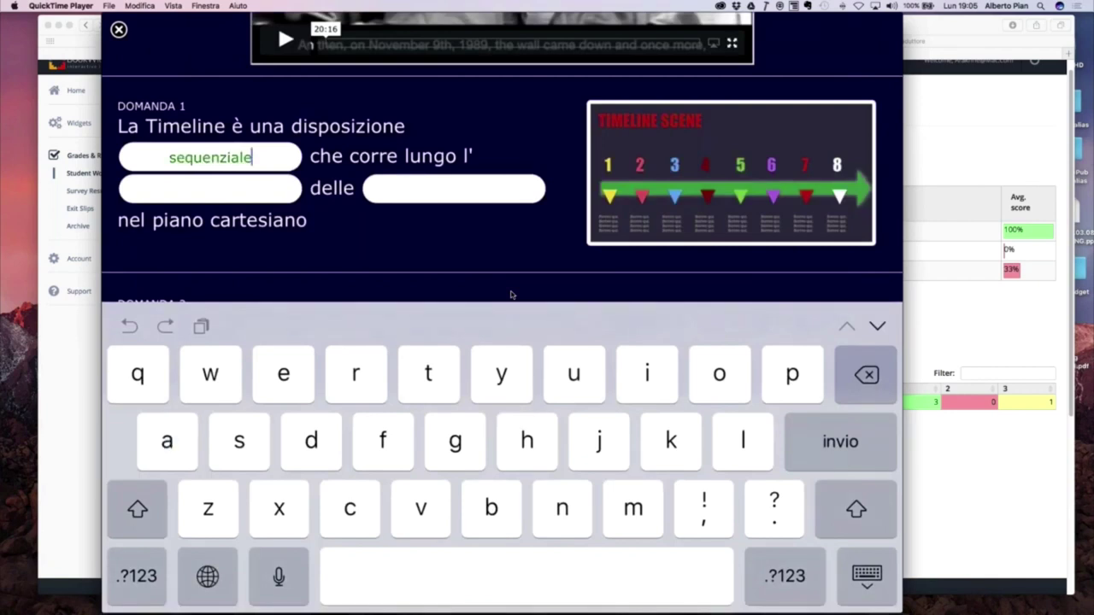
key("Tab")
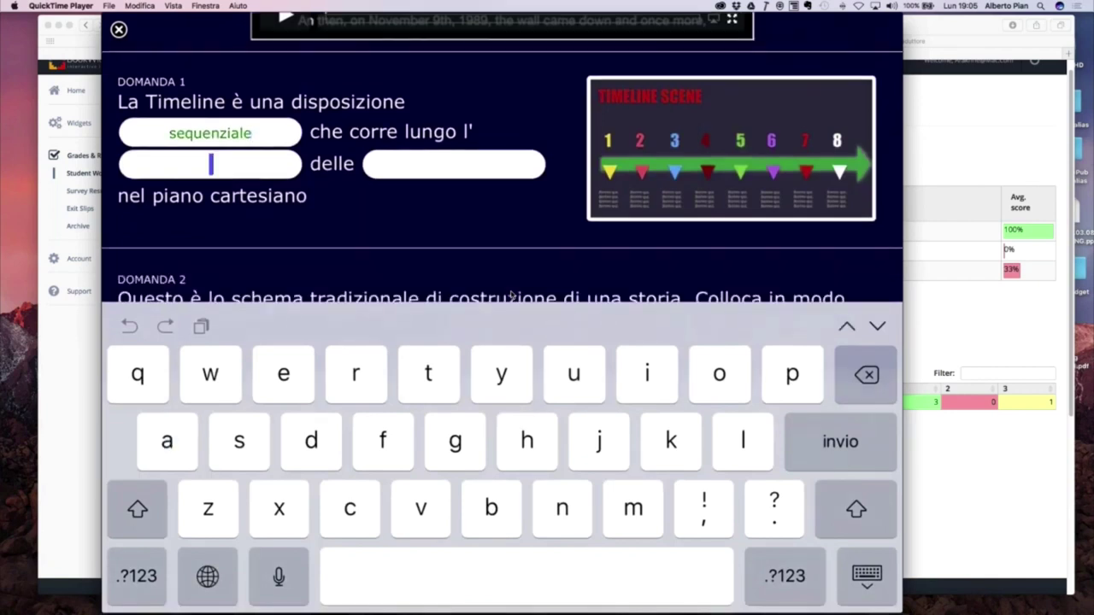
type("asse")
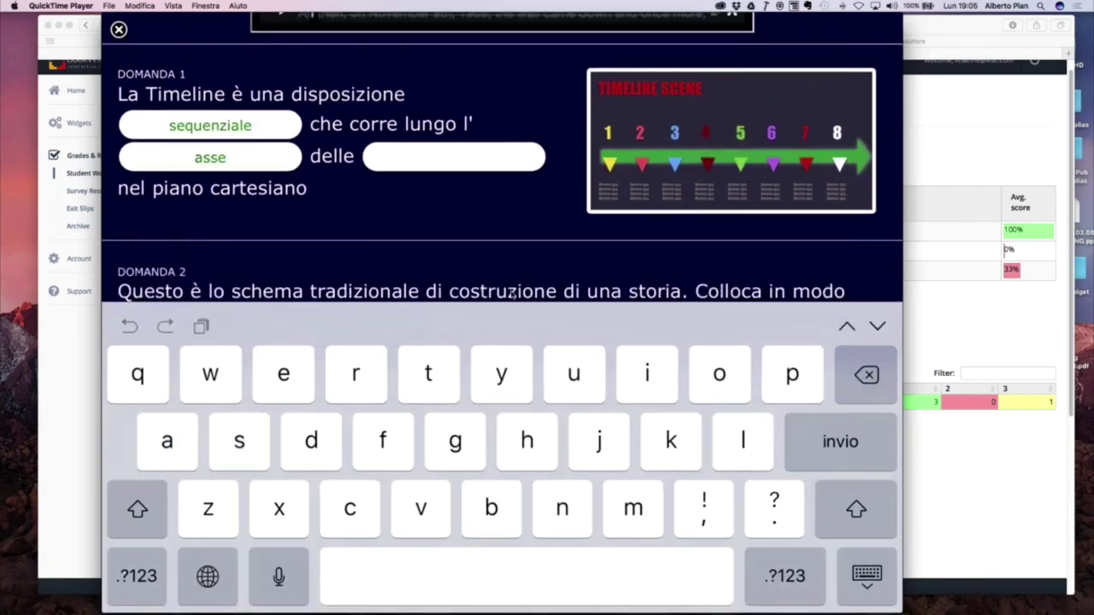
Arrange the question 2 items as Pitch, Trattamento, Storyboard, LogLine, Sceneggiatura and go on to question 3.
scroll(512, 293, "down", 5)
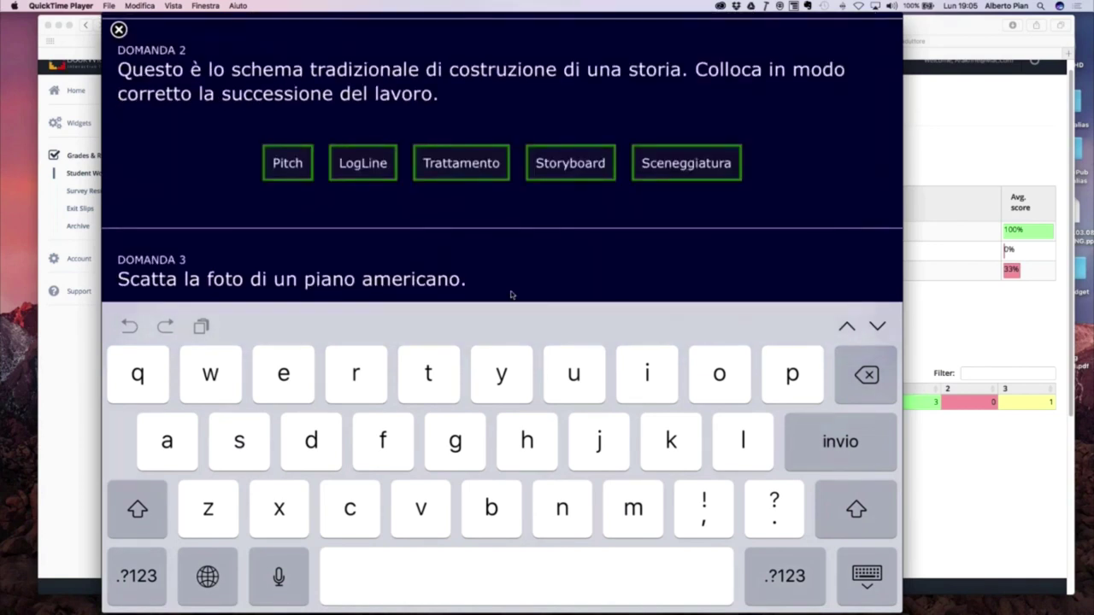
left_click_drag(460, 162, 377, 163)
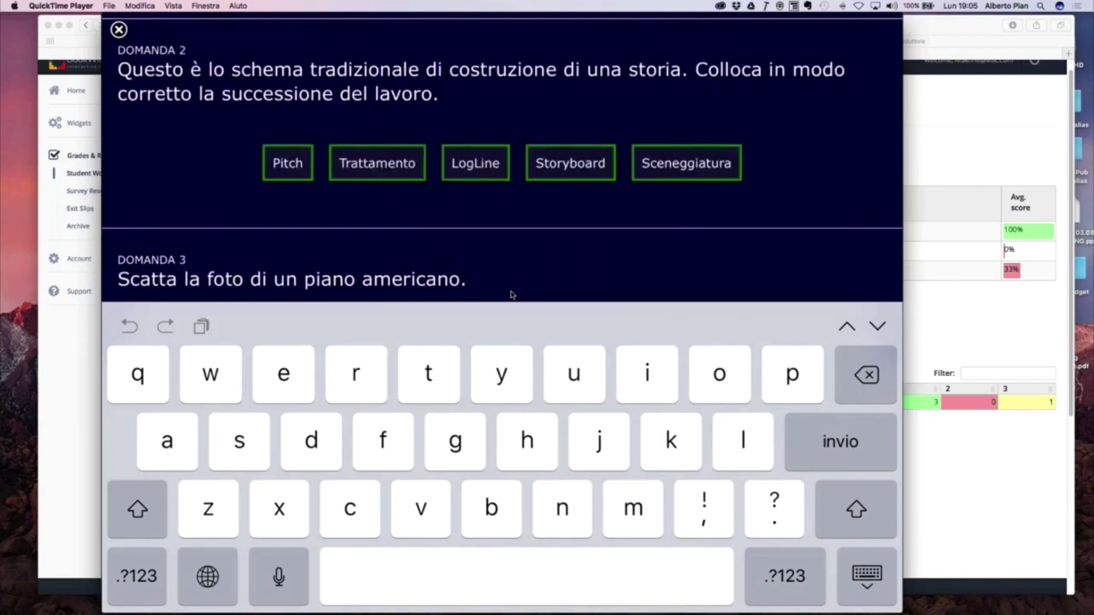
mouse_move(569, 162)
left_mouse_down()
mouse_move(478, 114)
mouse_move(569, 162)
left_mouse_up()
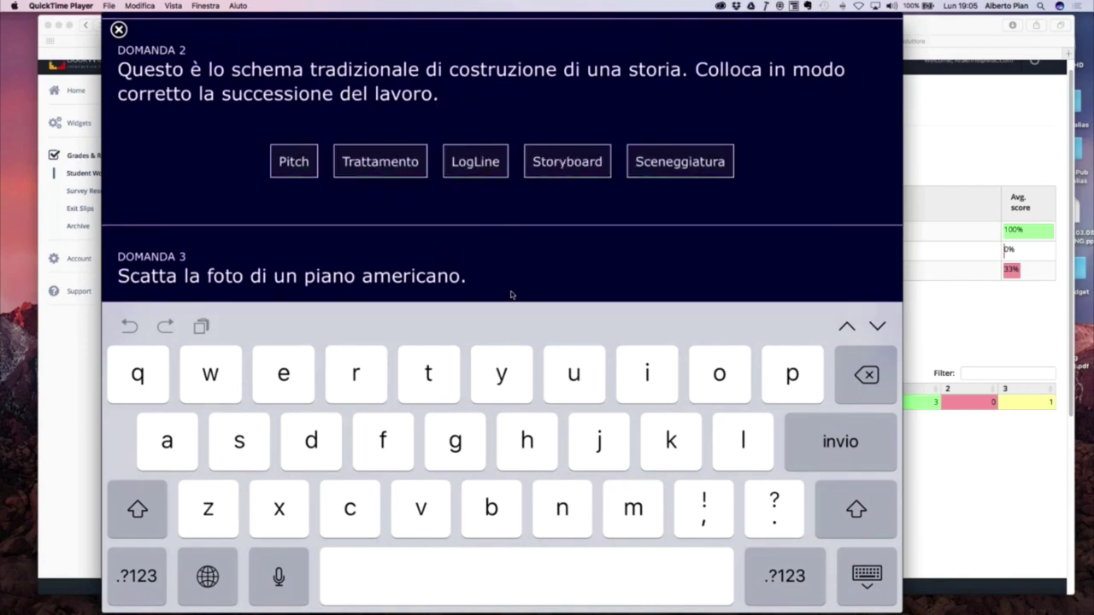
left_click_drag(475, 162, 577, 161)
scroll(502, 171, "down", 5)
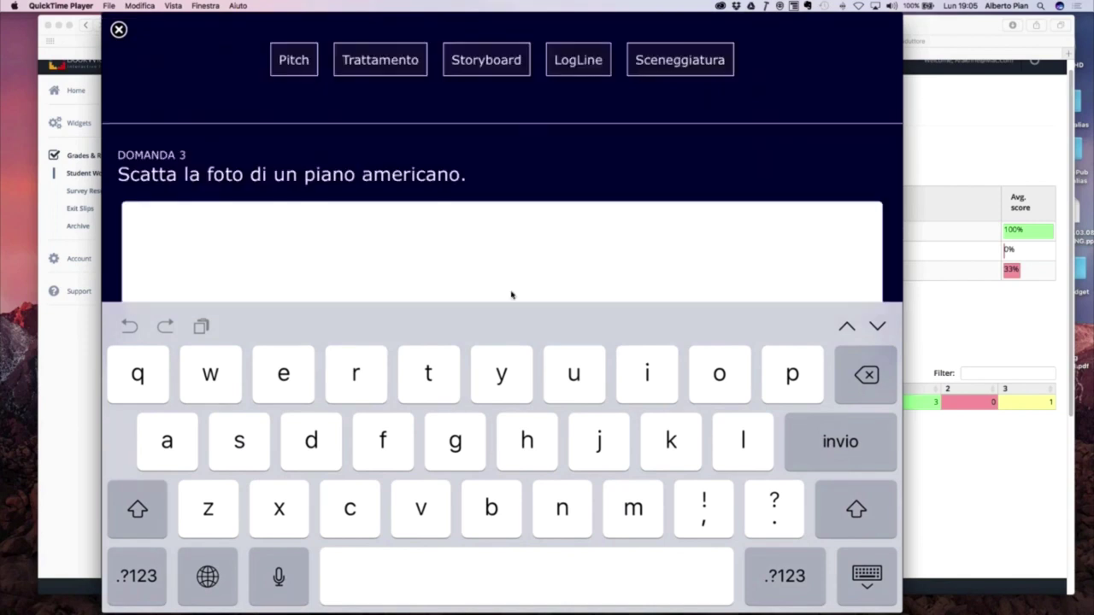